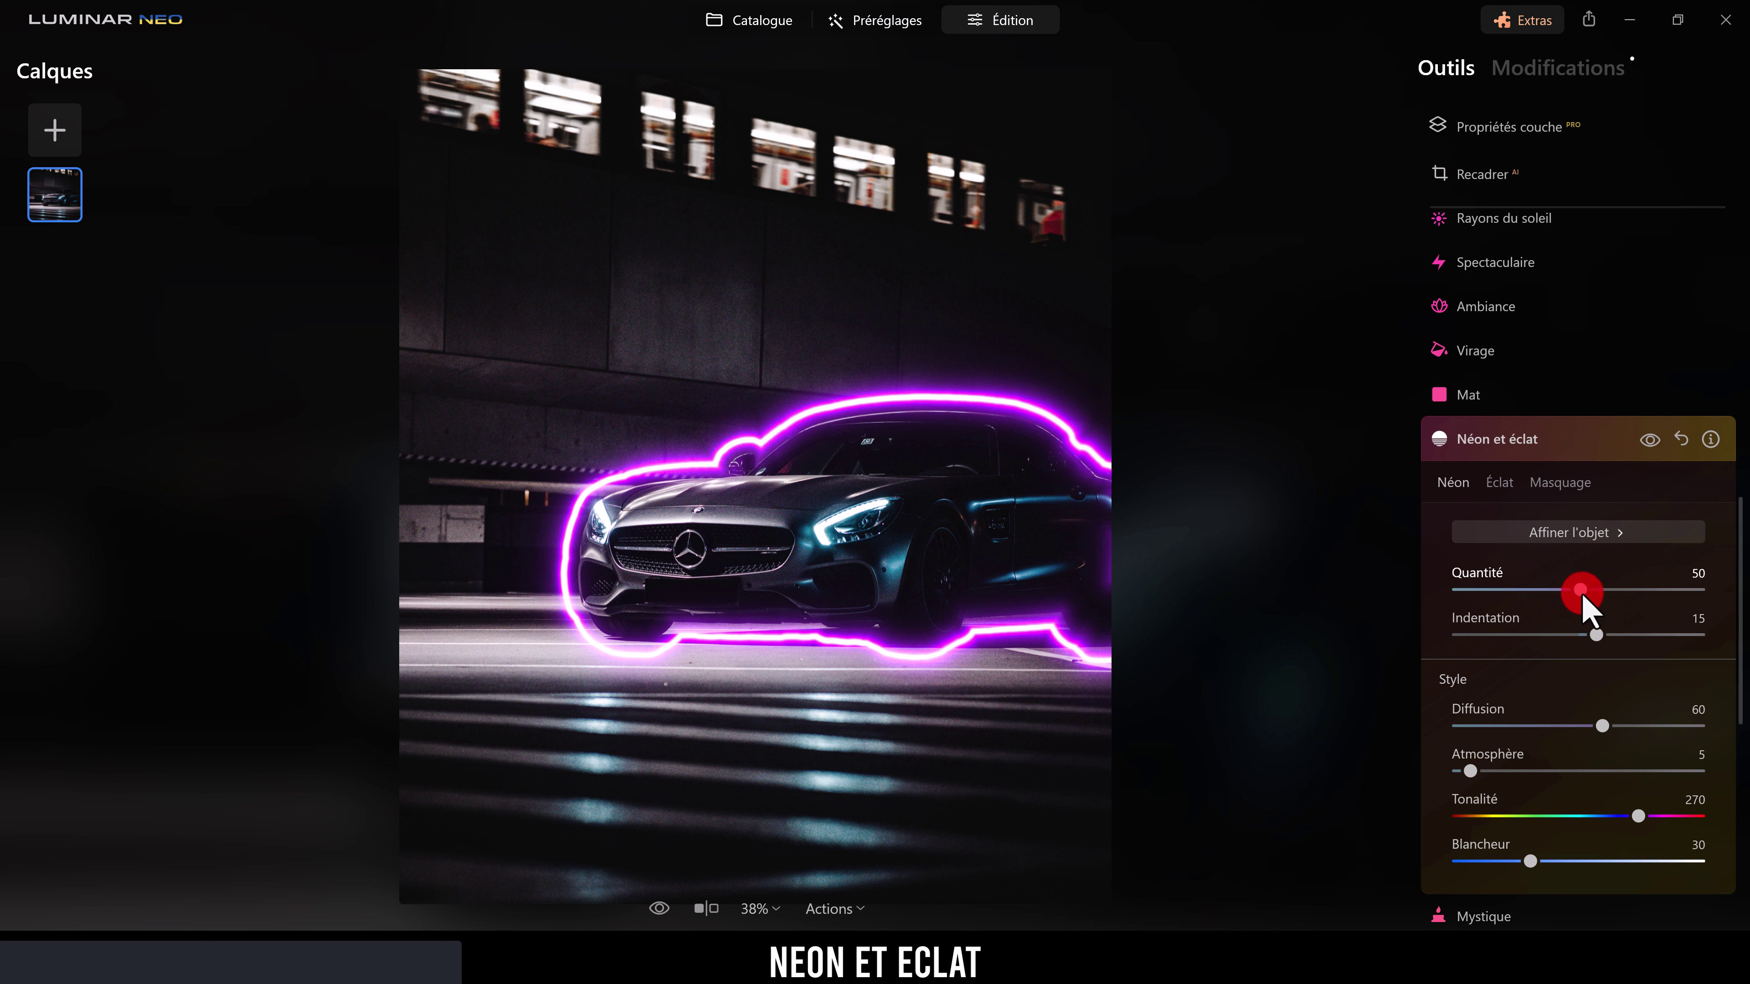
Step: Adjust the neon outline around the car: Indentation 10, Diffusion 67 and Atmosphère 23
mouse_move(1596, 634)
mouse_down()
mouse_move(1582, 623)
mouse_move(1584, 644)
mouse_up()
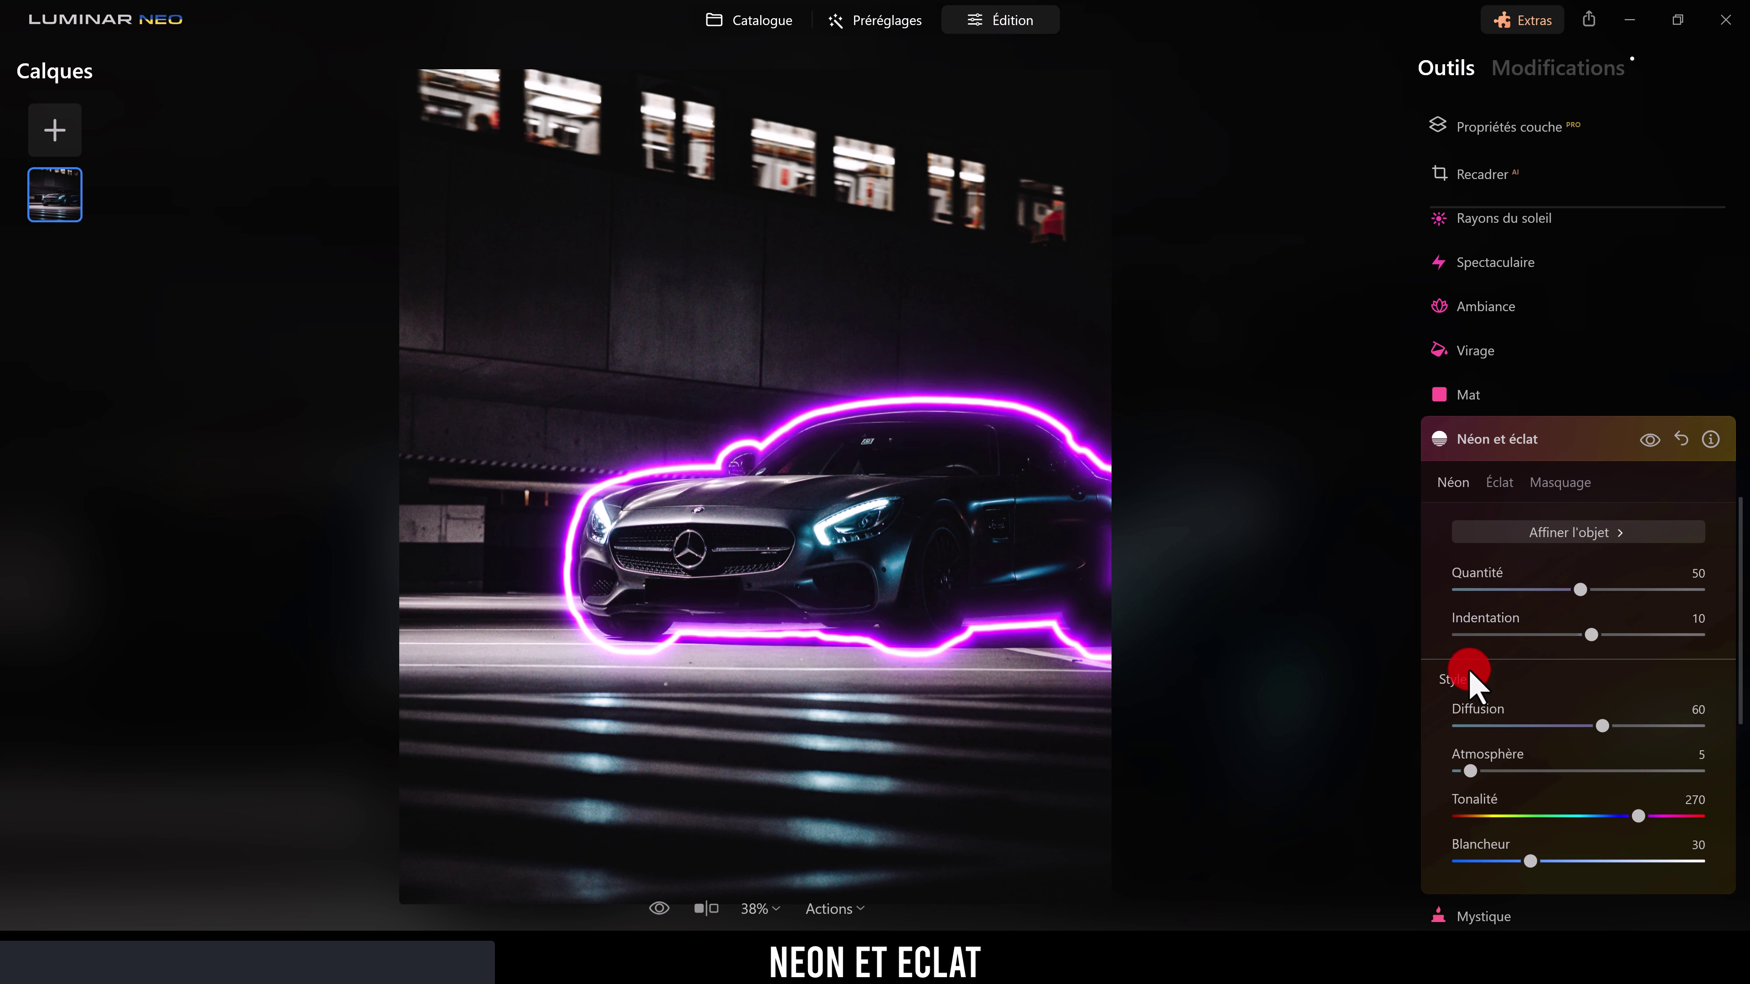
scroll(1471, 682, down, 4)
mouse_move(1599, 481)
mouse_down()
mouse_move(1539, 496)
mouse_move(1619, 482)
mouse_up()
mouse_move(1469, 525)
mouse_down()
mouse_move(1453, 521)
mouse_move(1515, 529)
mouse_move(1510, 503)
mouse_up()
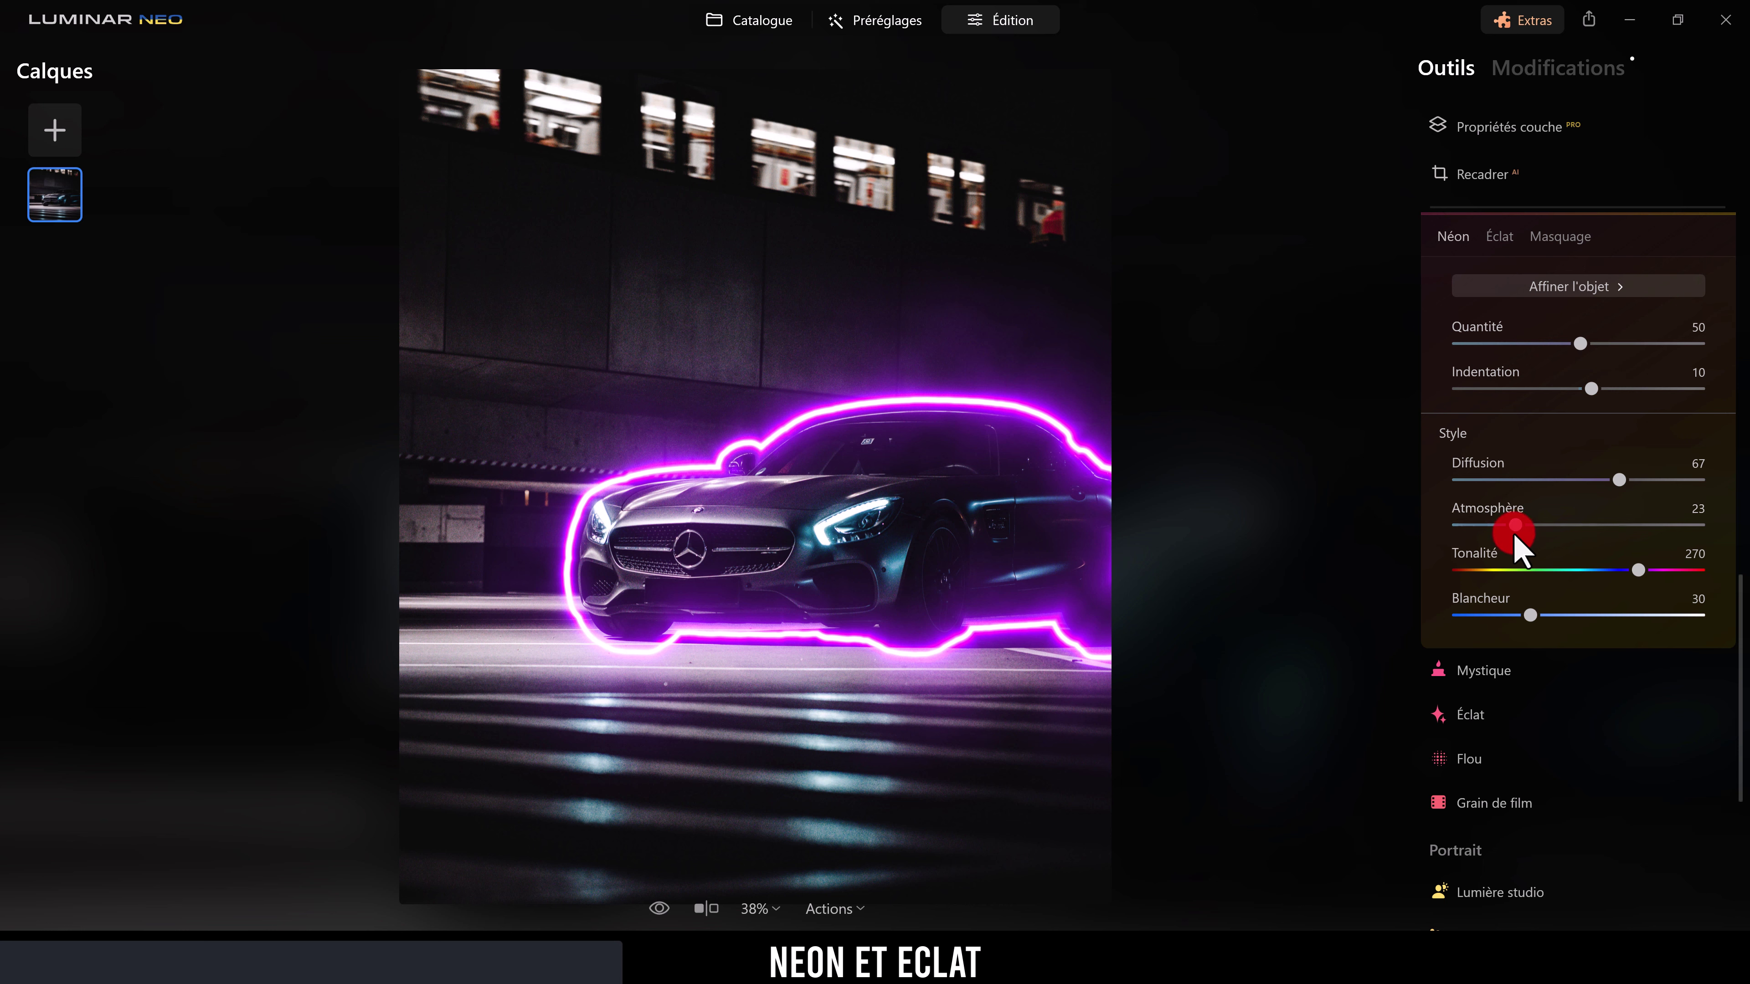
Step: Recolour the car's neon outline with Tonalité 217 and Blancheur 37, and set its Quantité to 31
click(1636, 570)
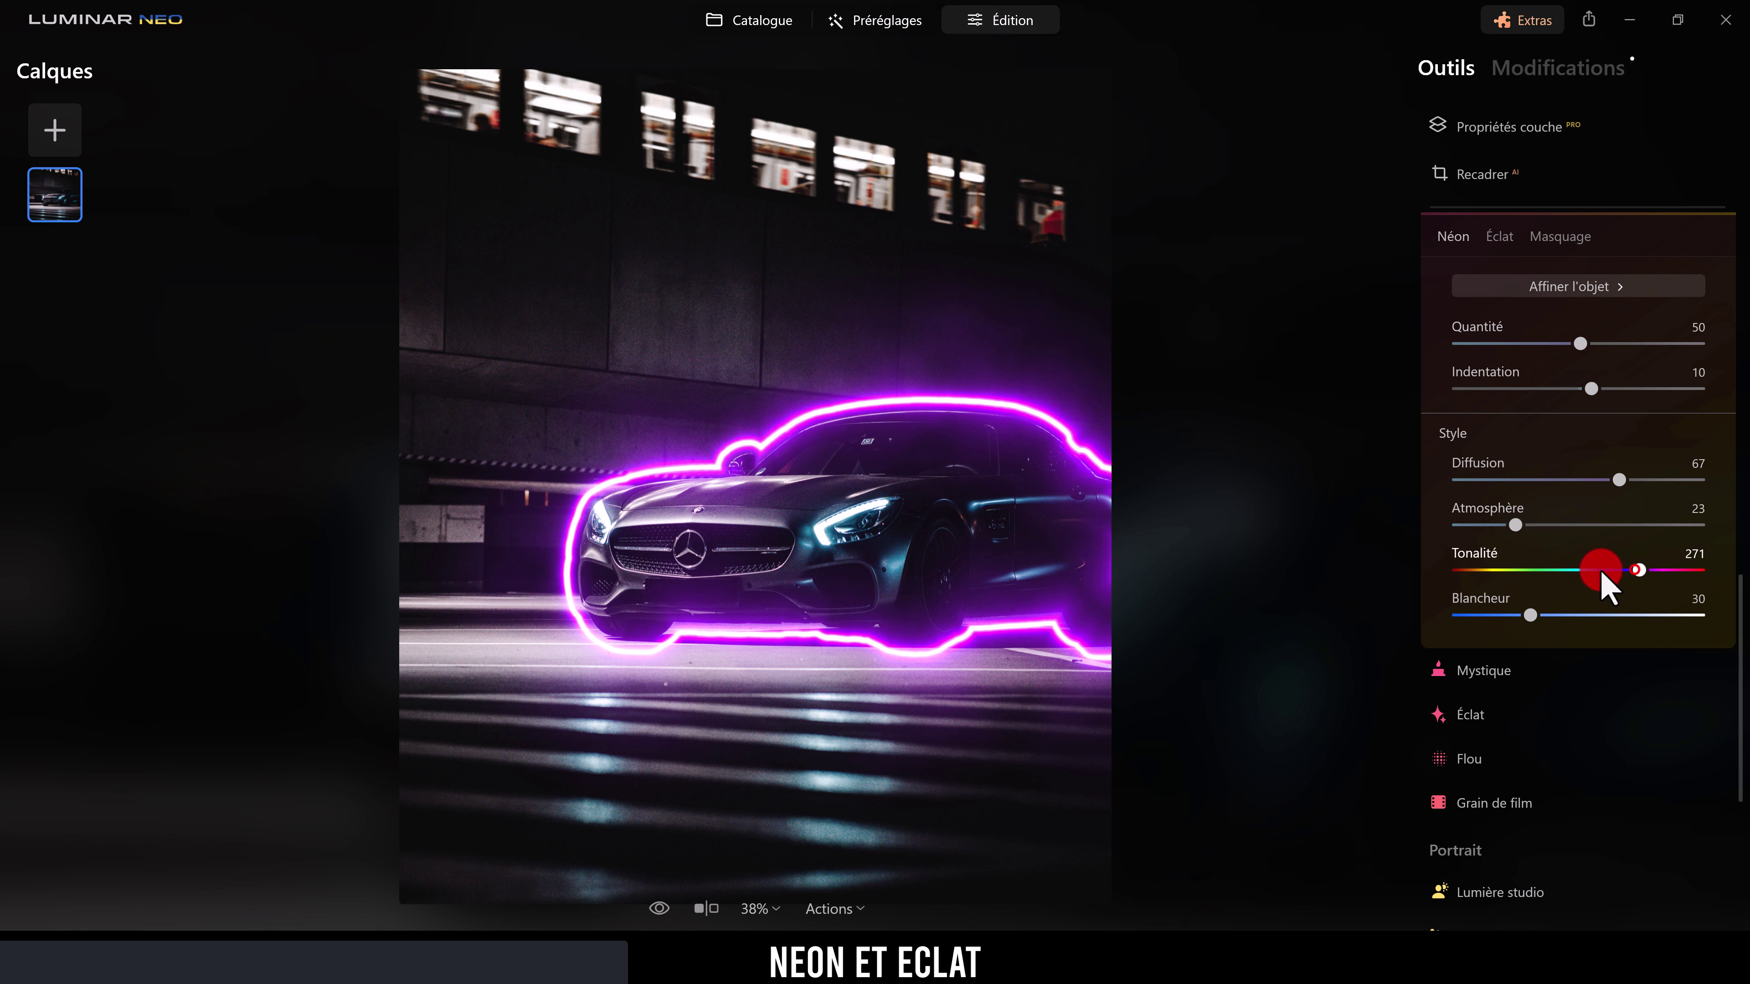
mouse_move(1602, 571)
mouse_down()
mouse_move(1464, 572)
mouse_move(1638, 571)
mouse_move(1603, 571)
mouse_up()
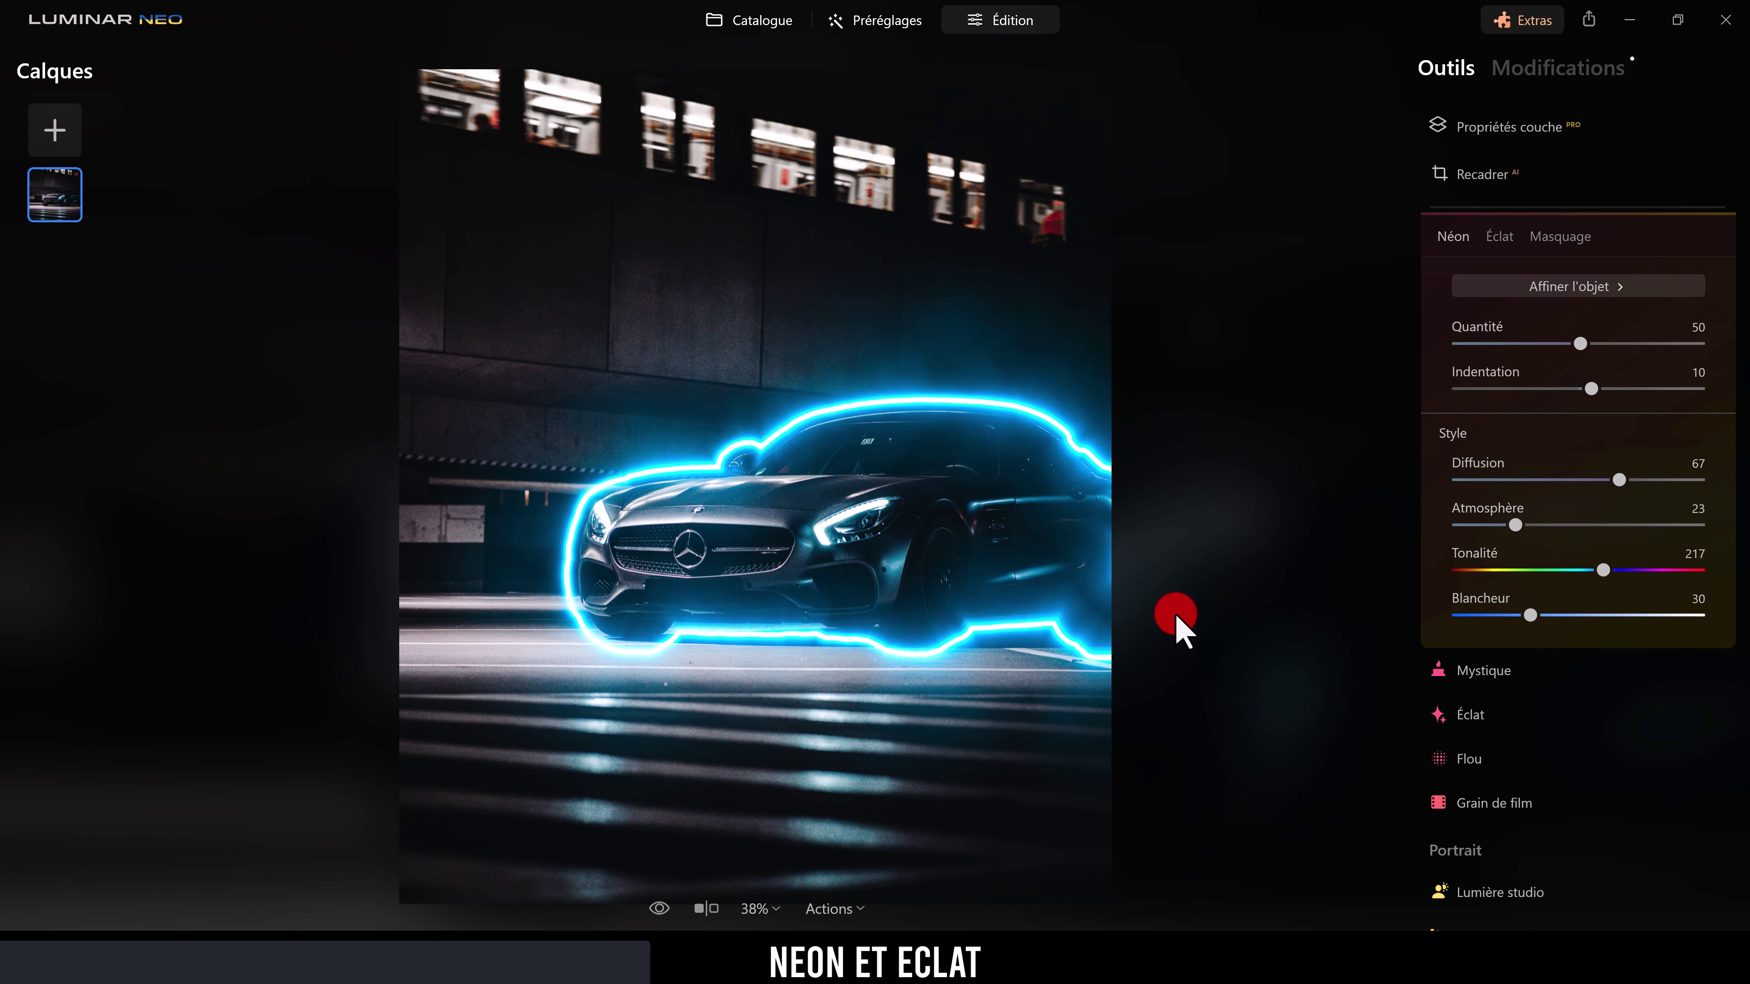
mouse_move(1530, 615)
mouse_down()
mouse_move(1650, 615)
mouse_move(1509, 616)
mouse_move(1550, 616)
mouse_up()
drag(1579, 343, 1534, 345)
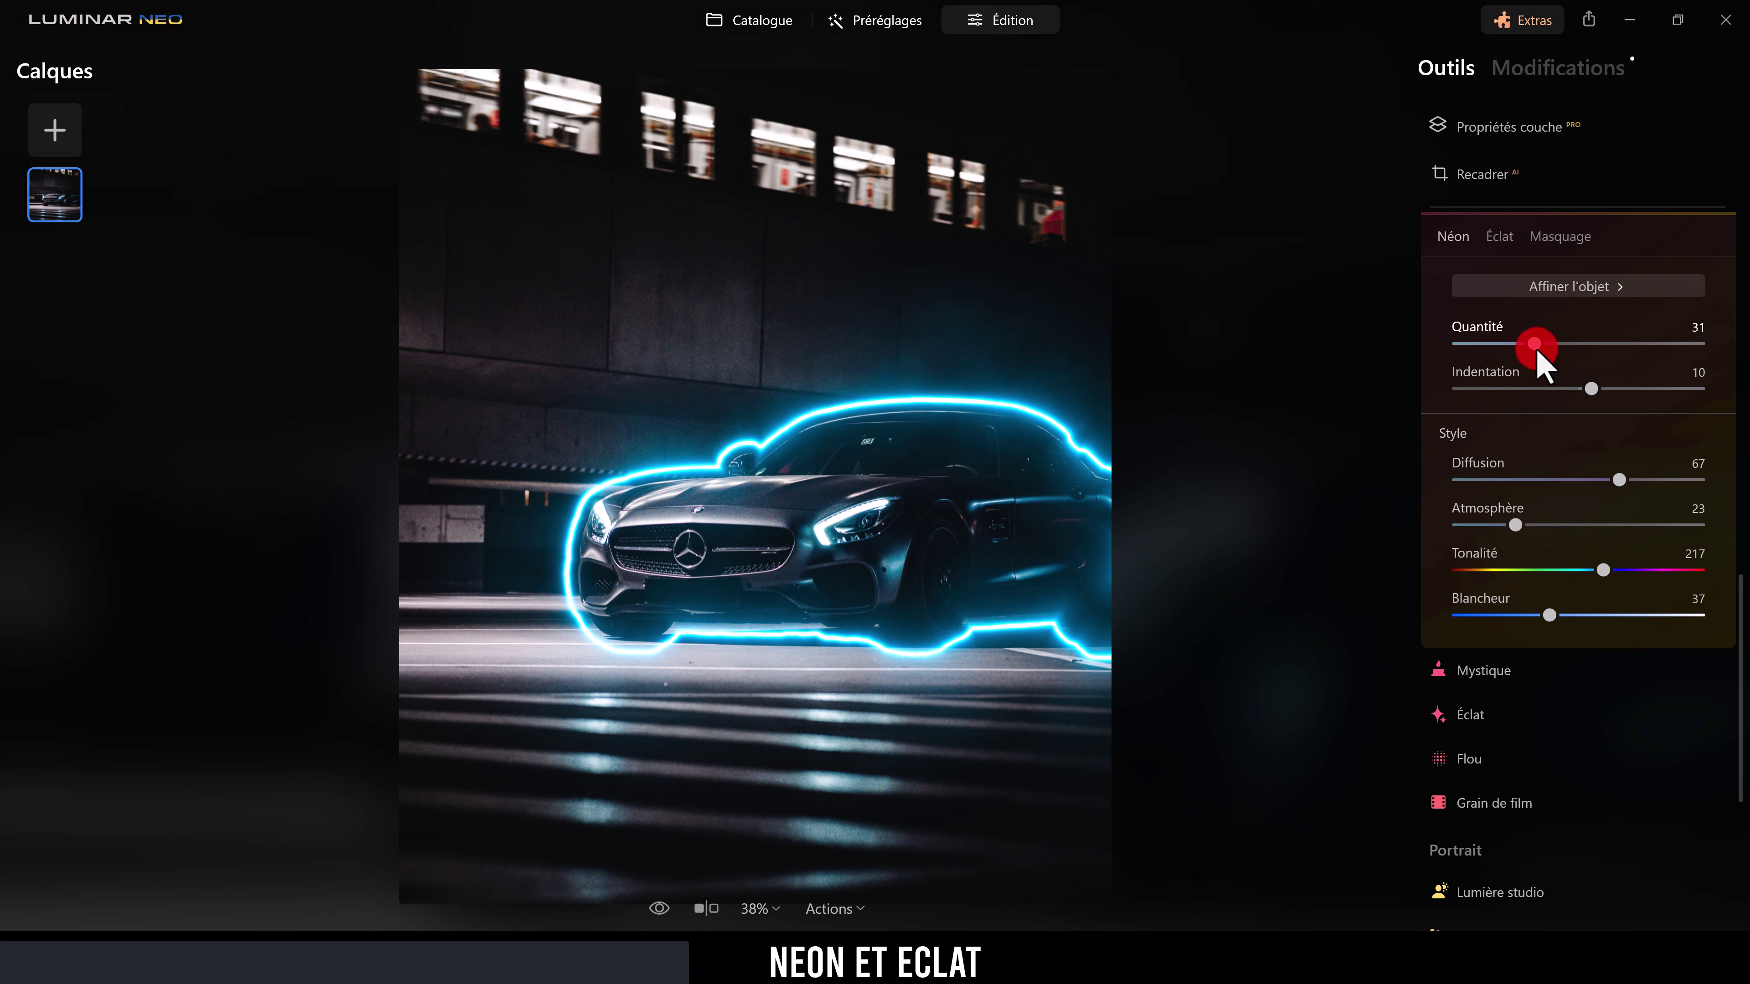
Step: Mask the neon effect with the Effacer brush, removing the glow beneath the car and around its front end
click(1551, 287)
click(1560, 237)
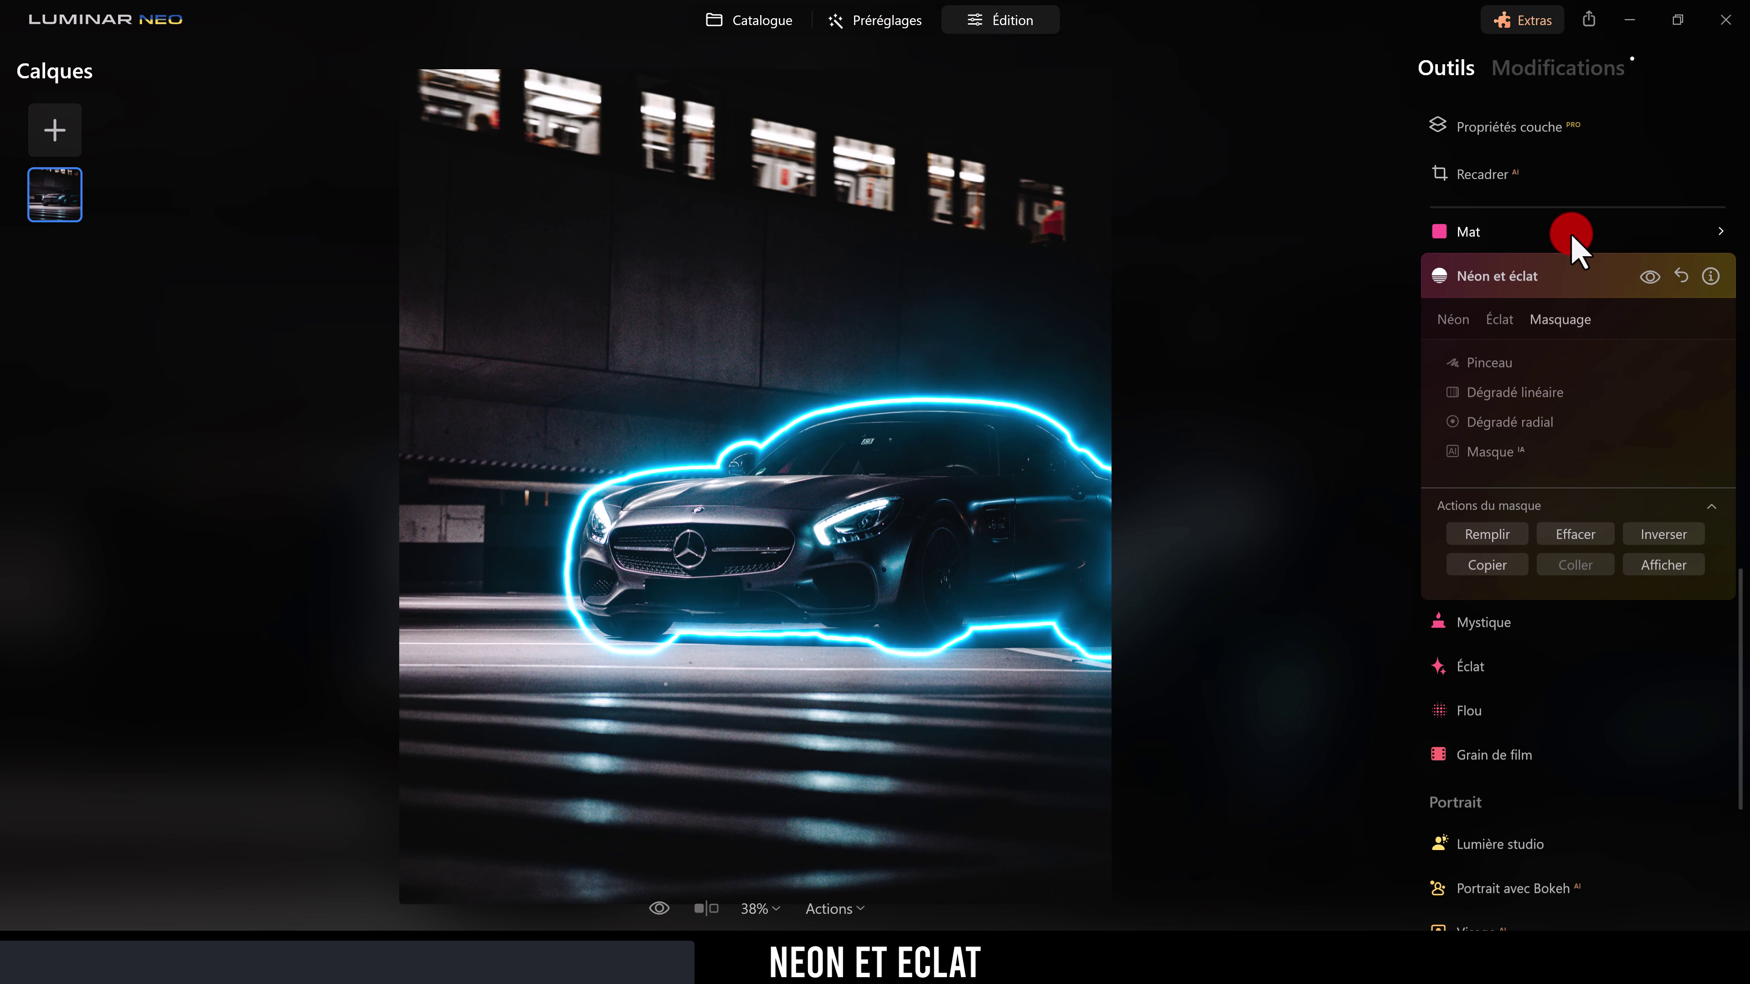
click(1489, 362)
click(1640, 398)
mouse_move(1074, 648)
mouse_down()
mouse_move(566, 715)
mouse_move(624, 766)
mouse_up()
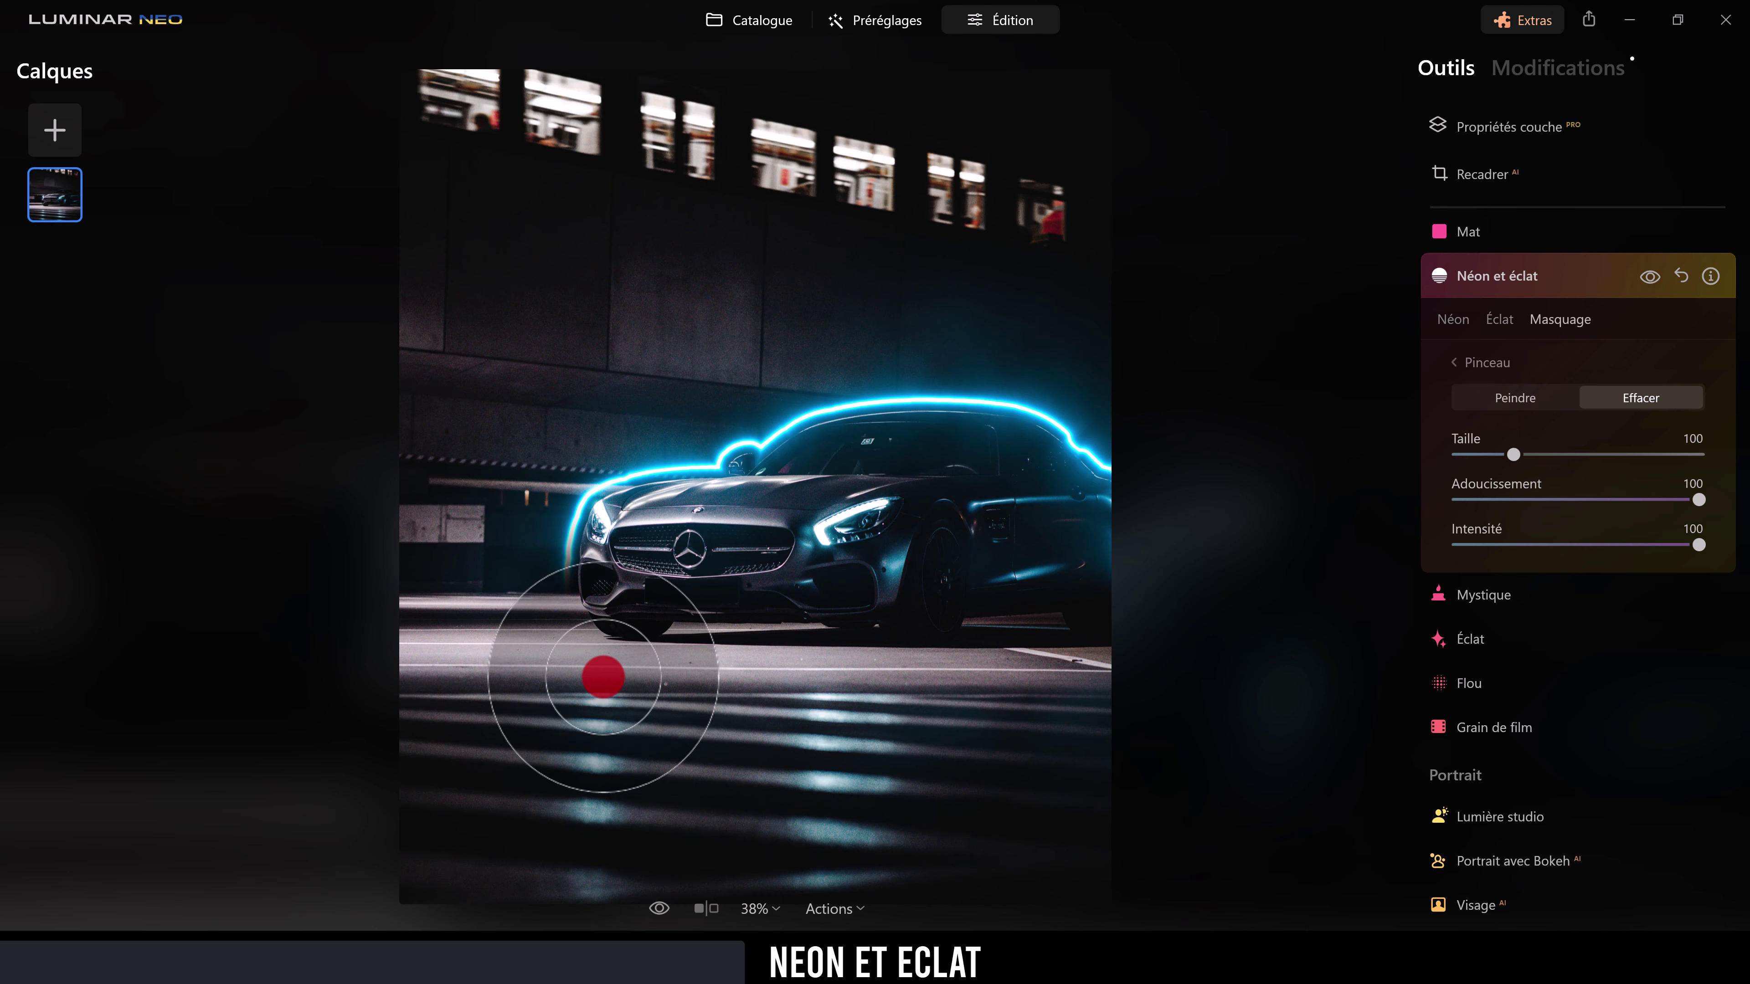
mouse_move(603, 677)
mouse_down()
mouse_move(519, 586)
mouse_move(636, 515)
mouse_up()
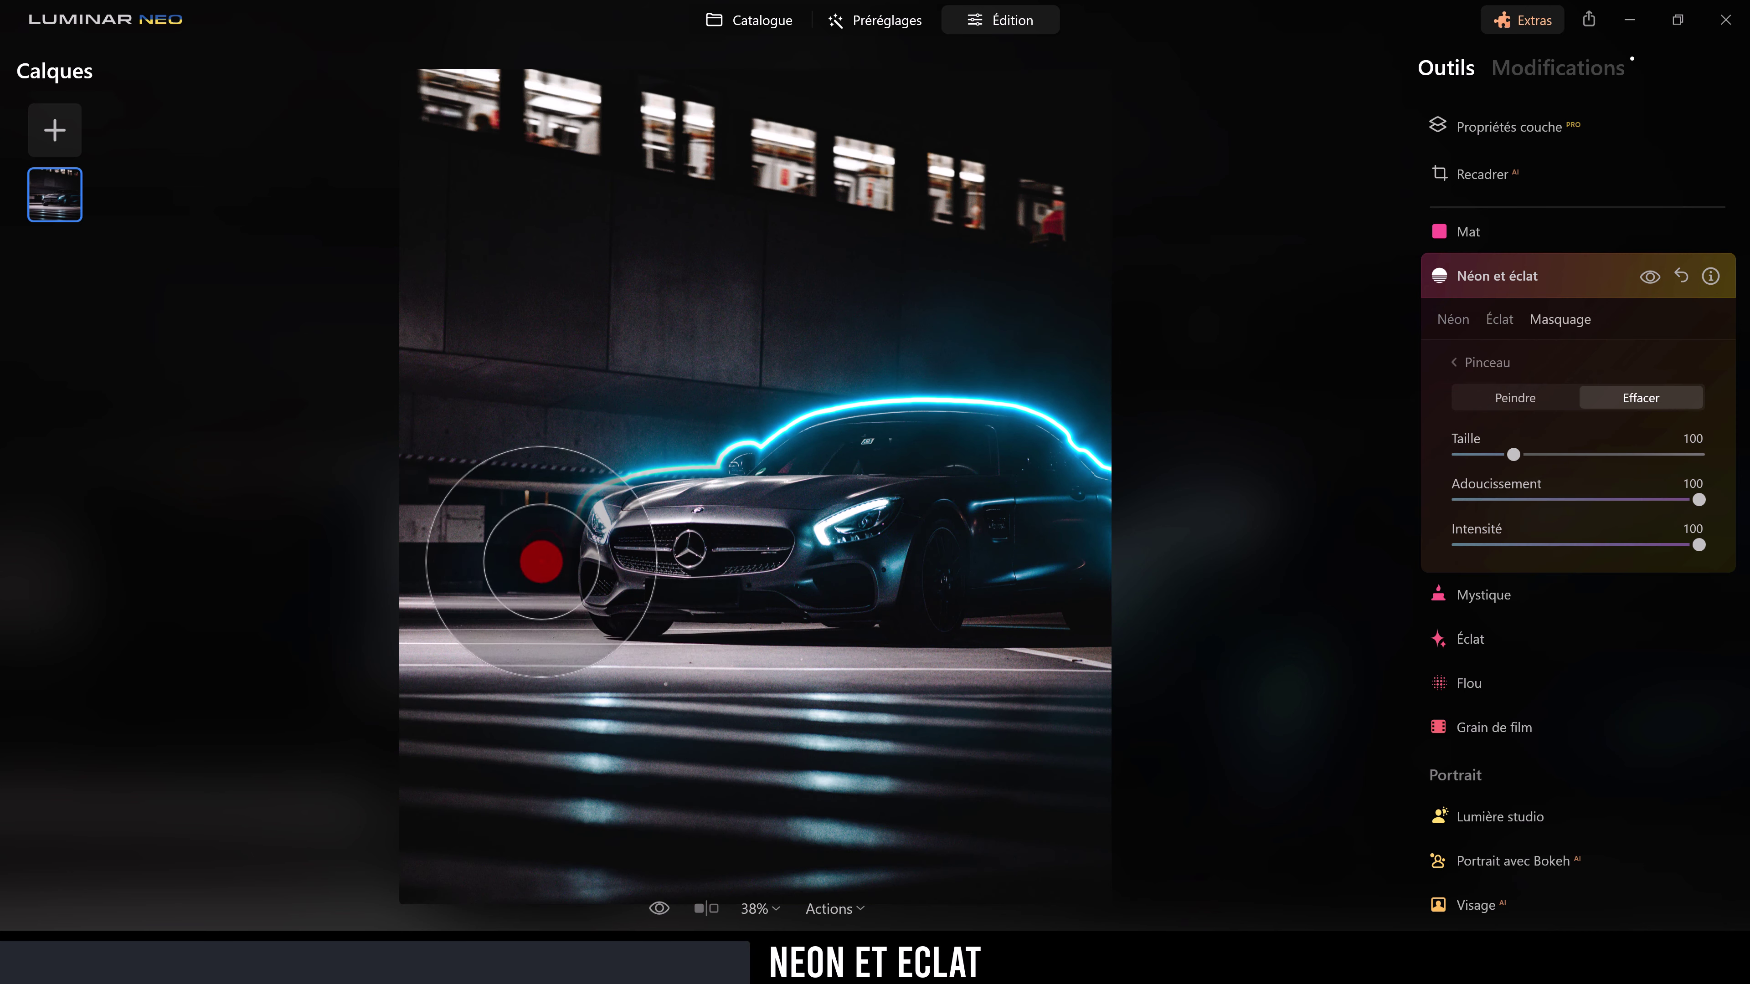
mouse_move(541, 562)
mouse_down()
mouse_move(709, 563)
mouse_move(672, 637)
mouse_up()
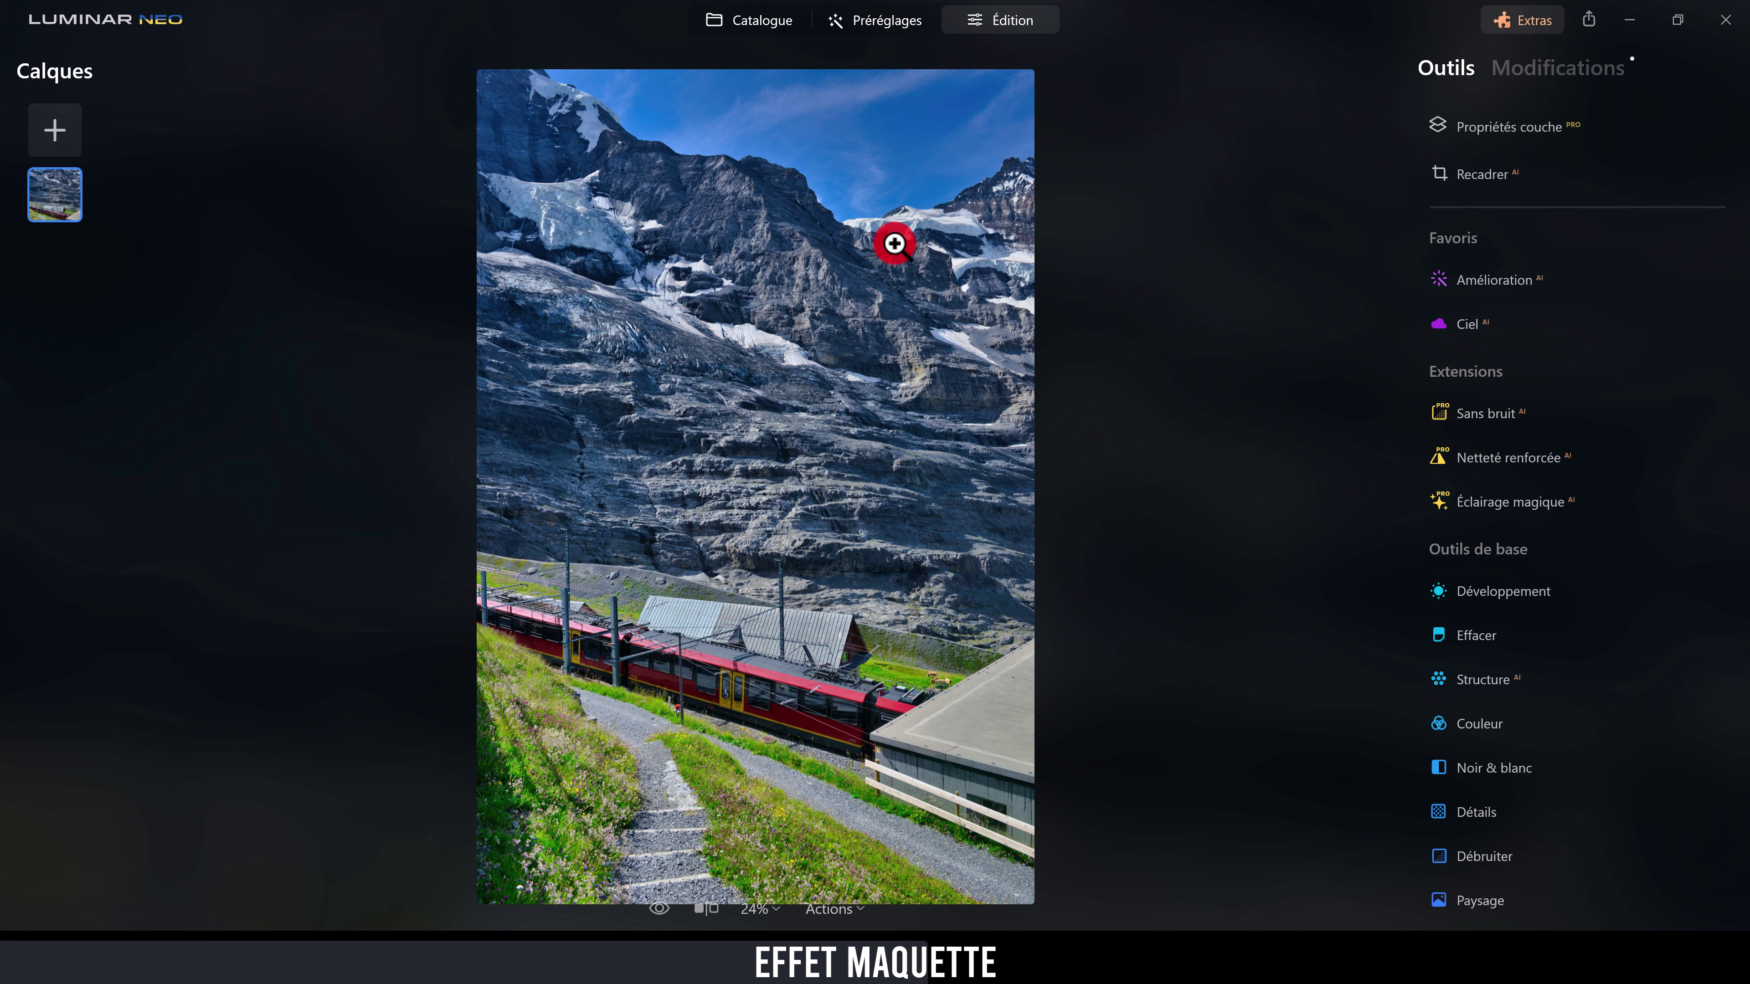
Step: Apply the Flou tool's Effet maquette to the mountain train photo with a Quantité of 100
scroll(1580, 435, down, 10)
scroll(1582, 441, down, 3)
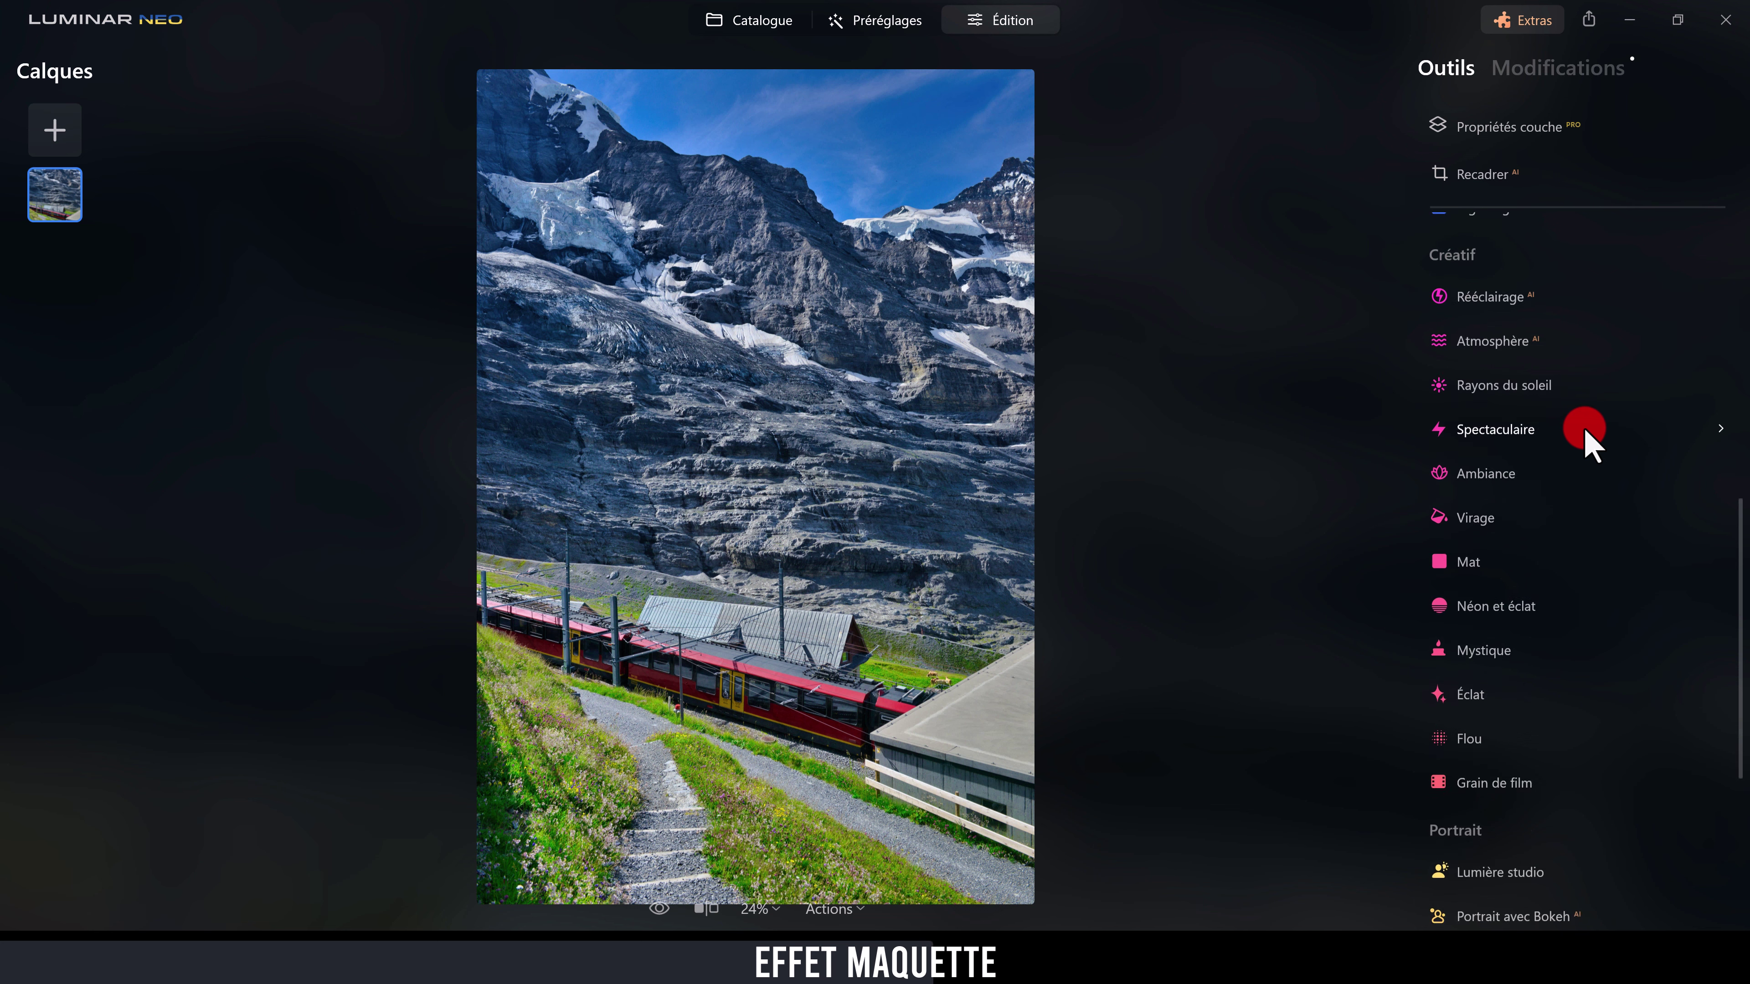
scroll(1581, 441, up, 5)
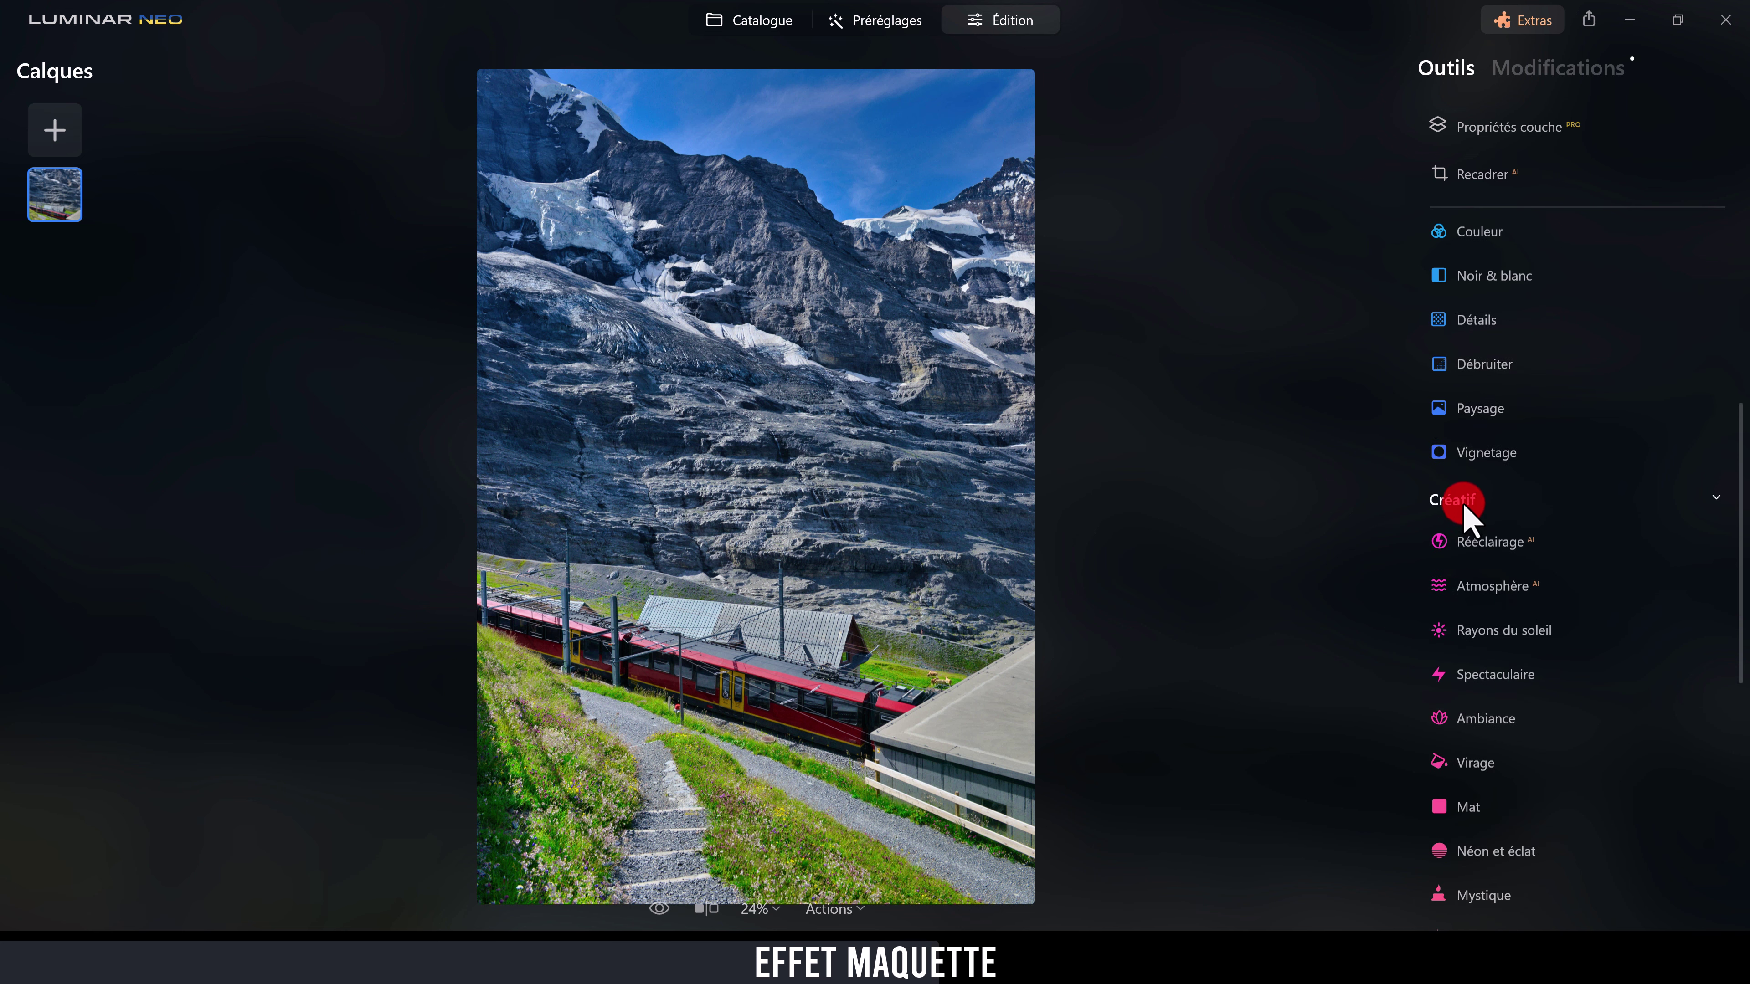
scroll(1460, 551, down, 2)
scroll(1495, 689, down, 3)
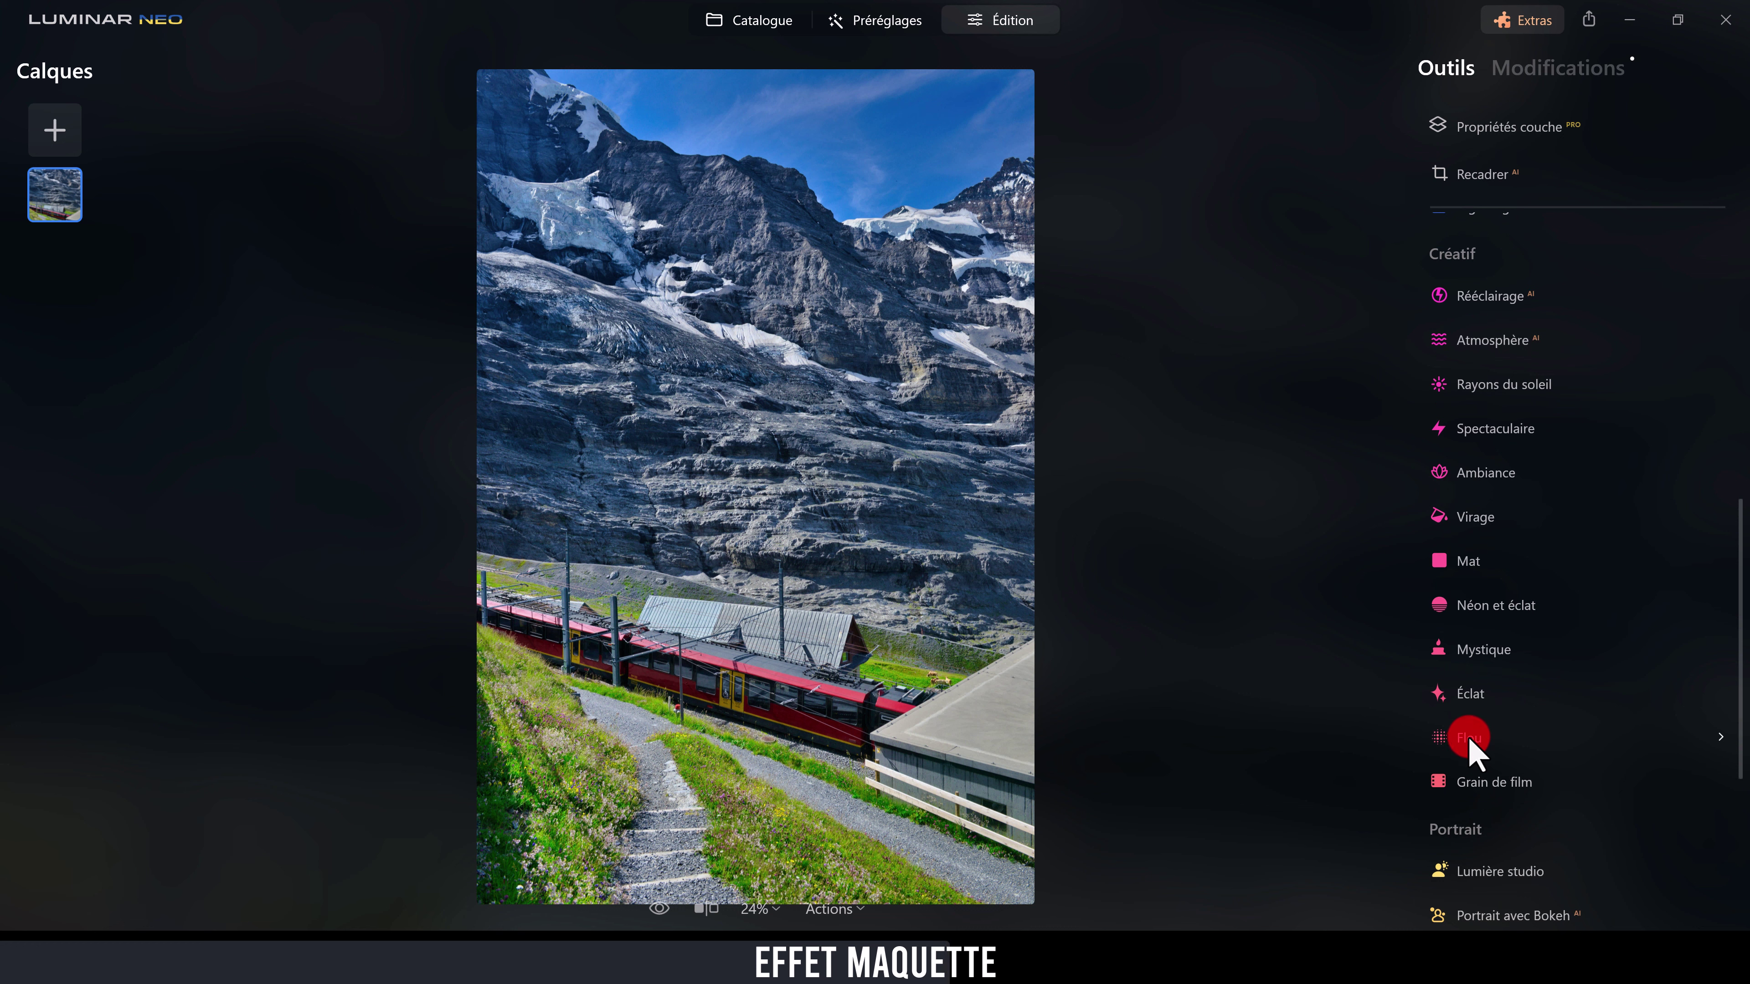
click(1469, 737)
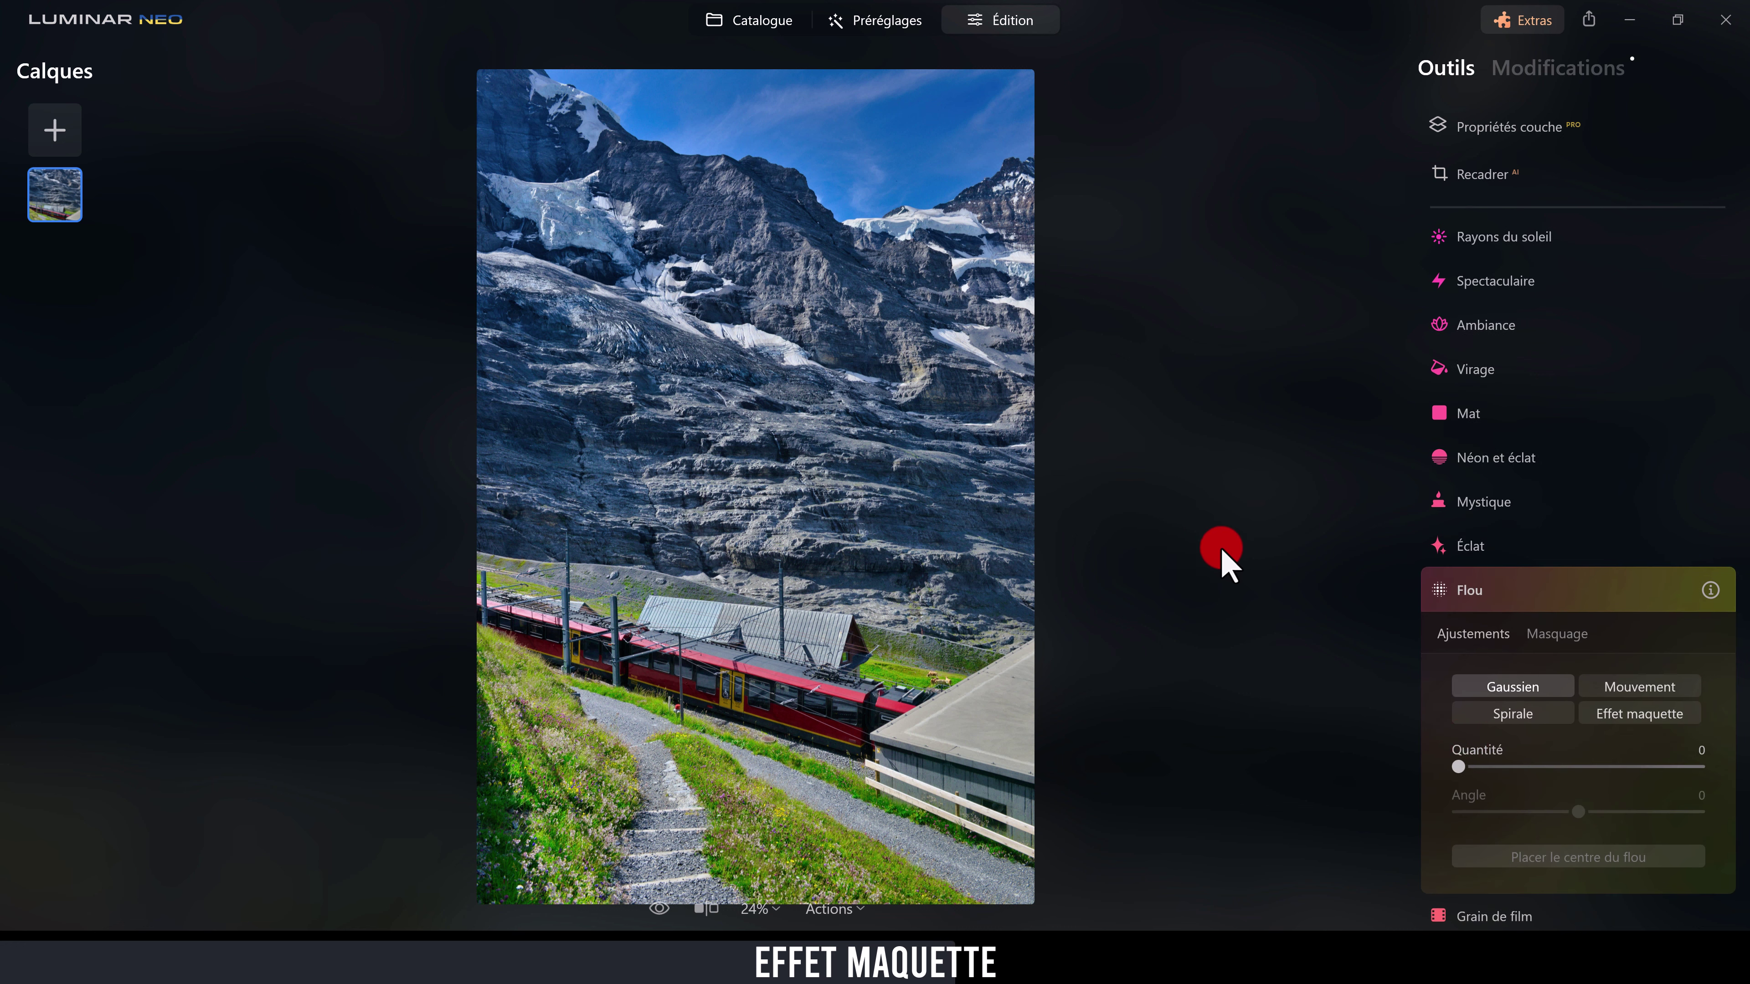
click(1671, 713)
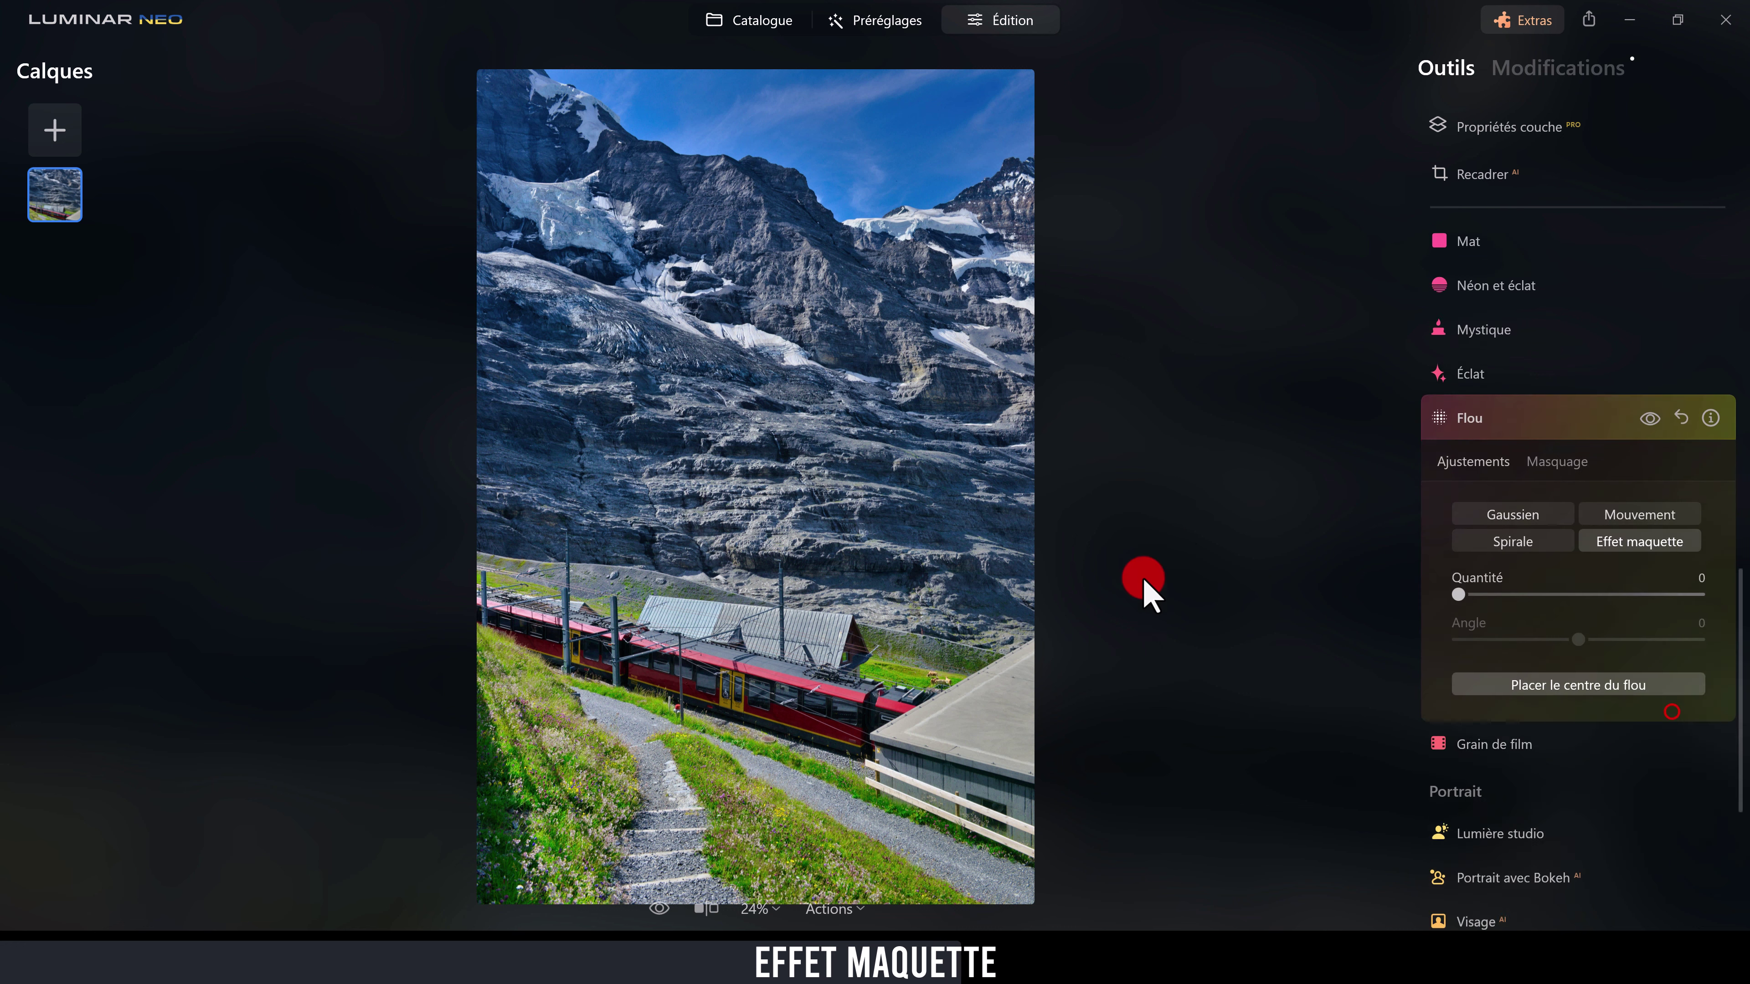
drag(1458, 455, 1701, 455)
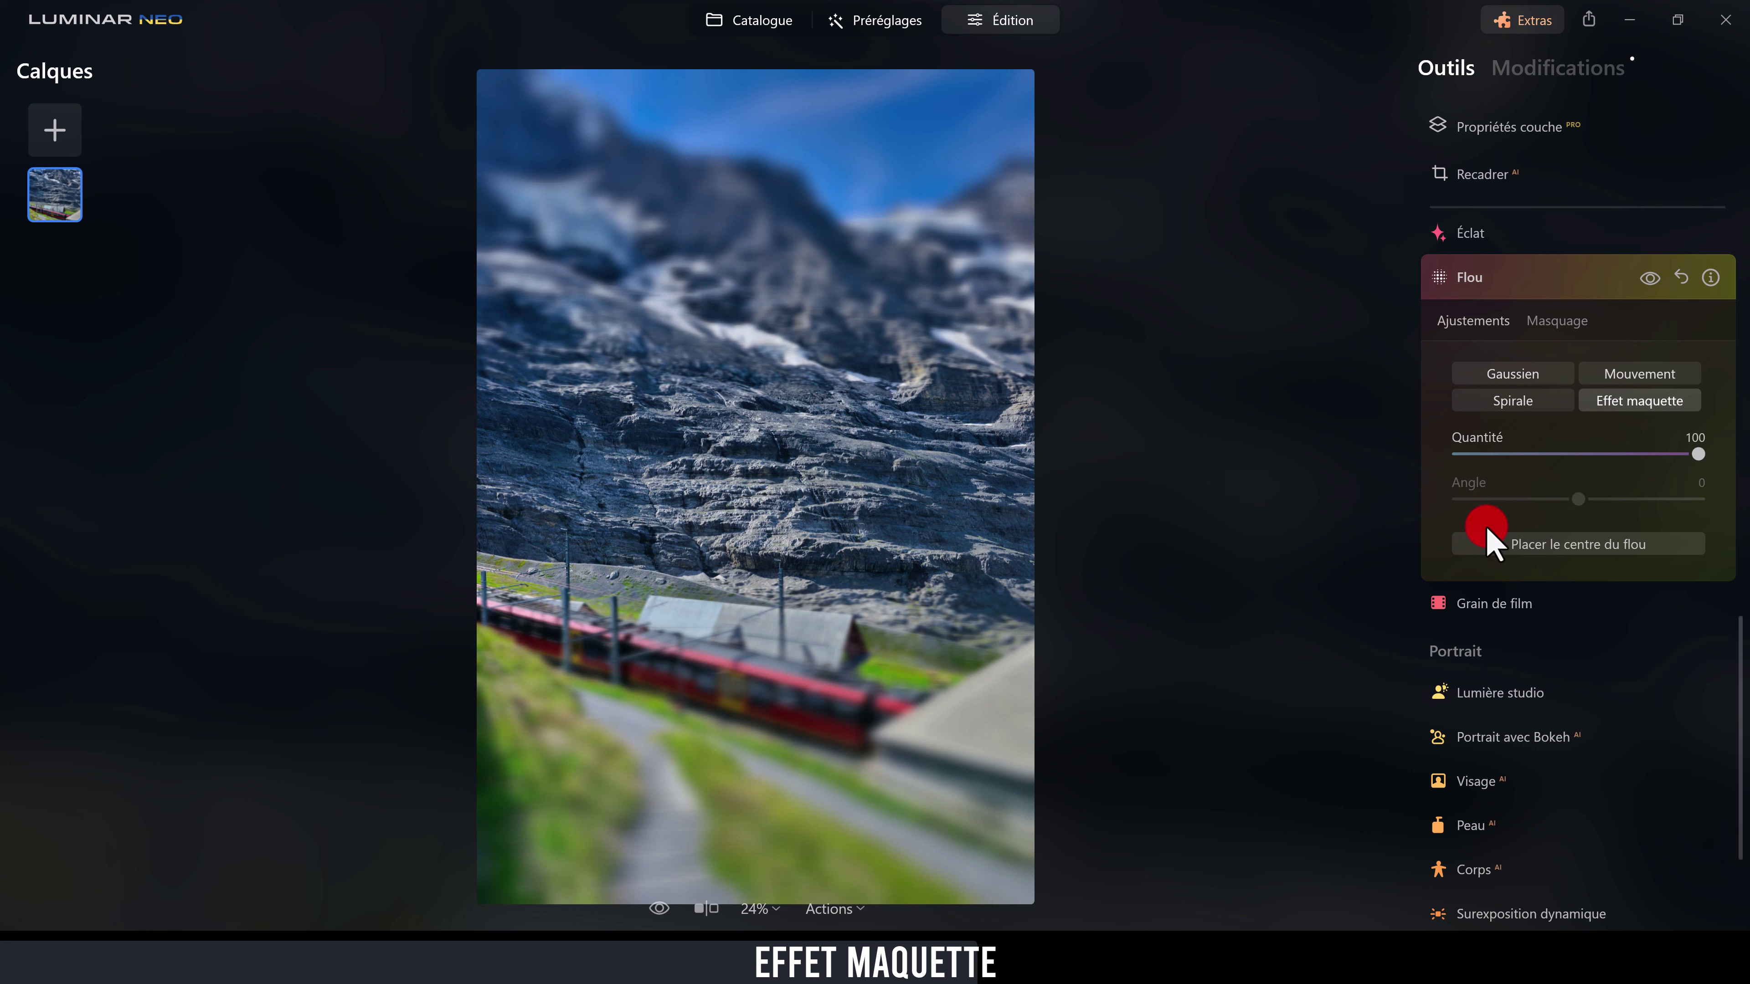
Step: Place the blur centre on the red train and tilt the sharp band to follow the train's slope
click(1569, 562)
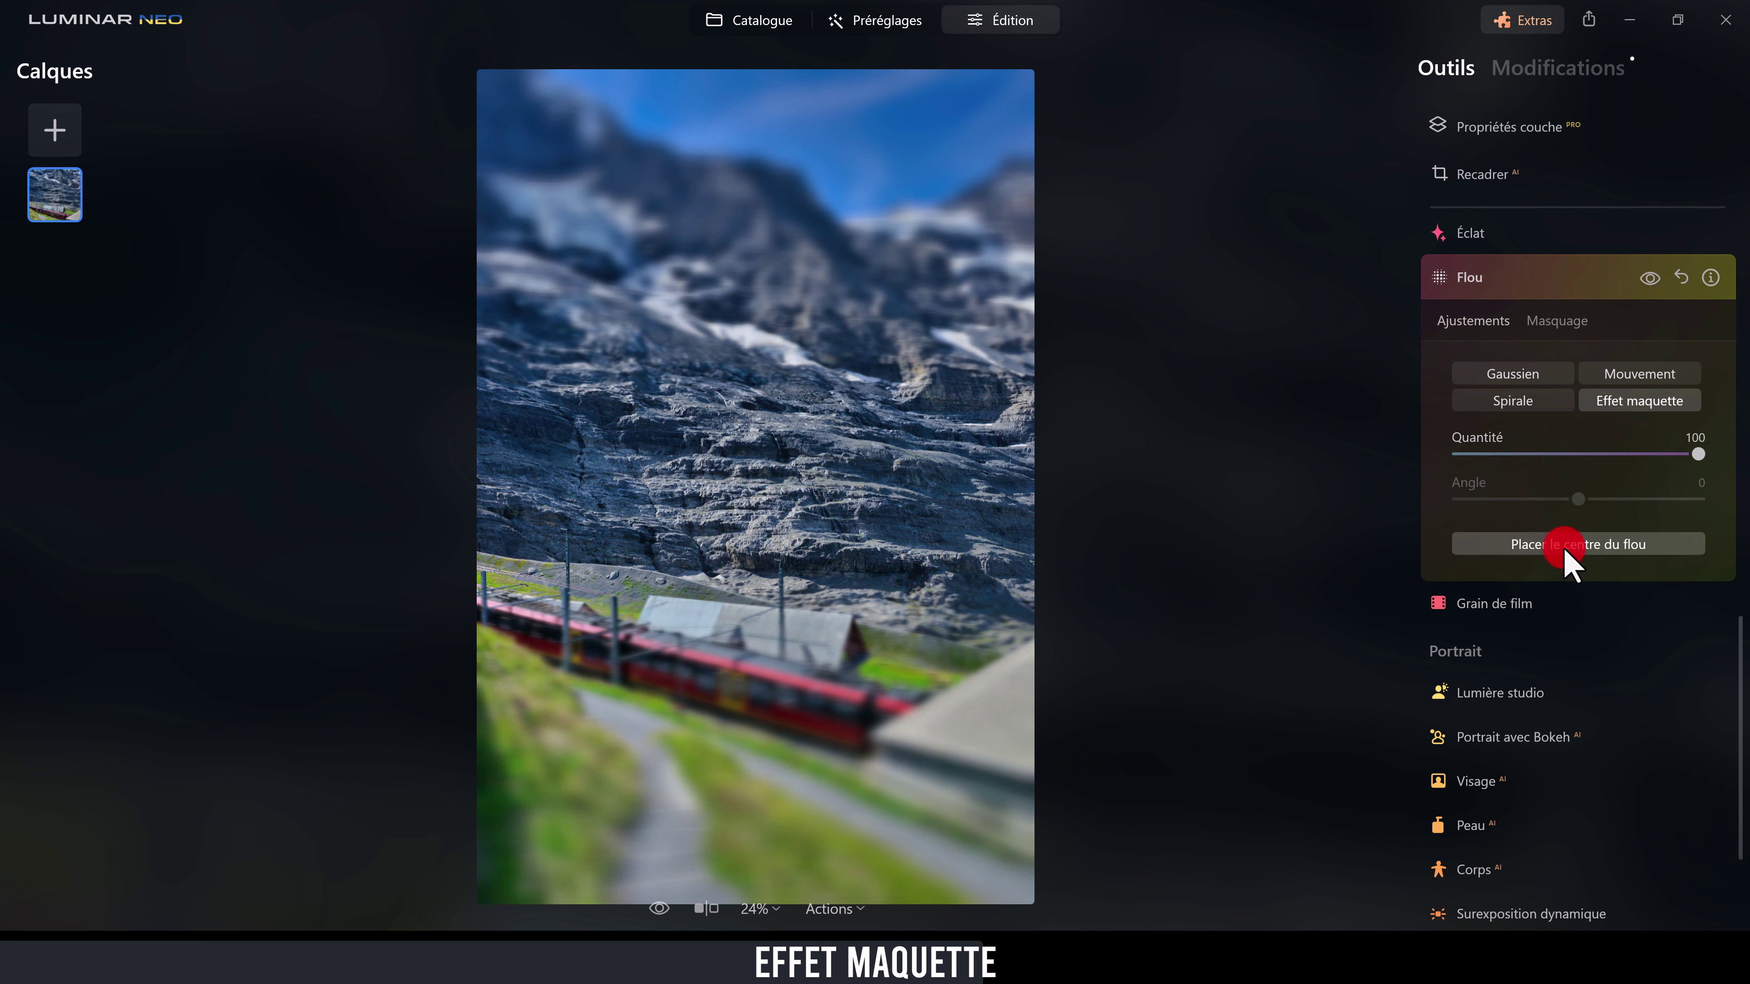
click(1115, 572)
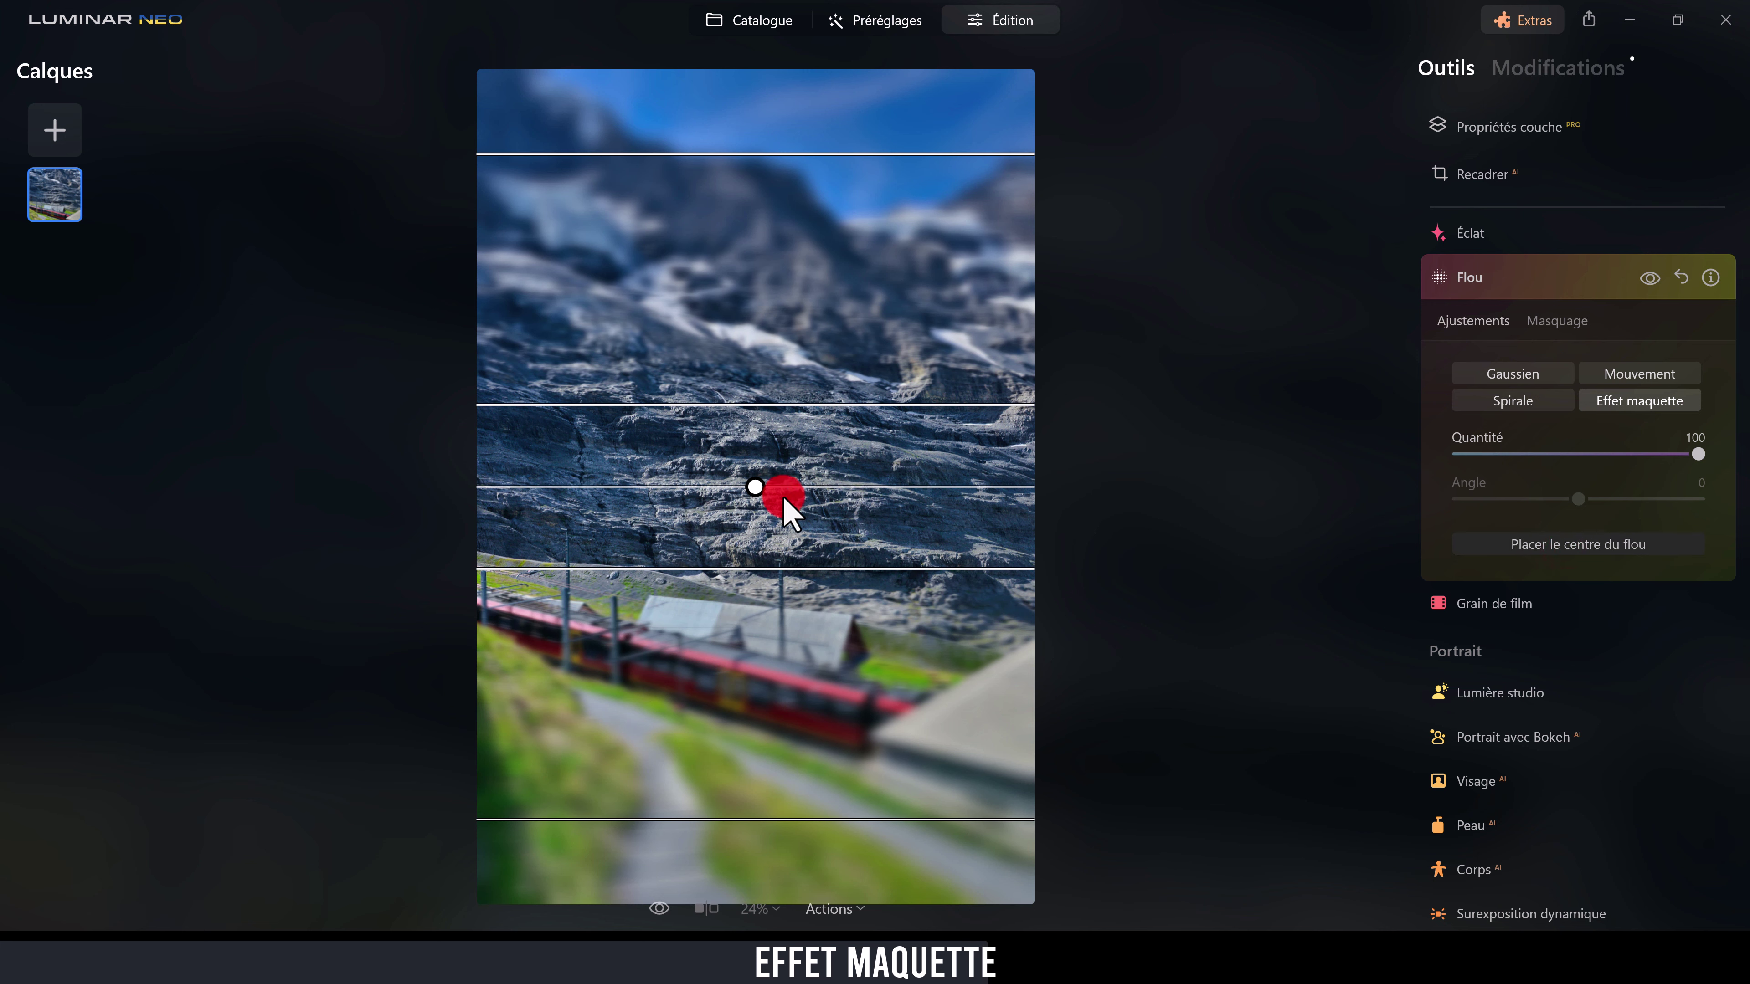
drag(755, 487, 755, 657)
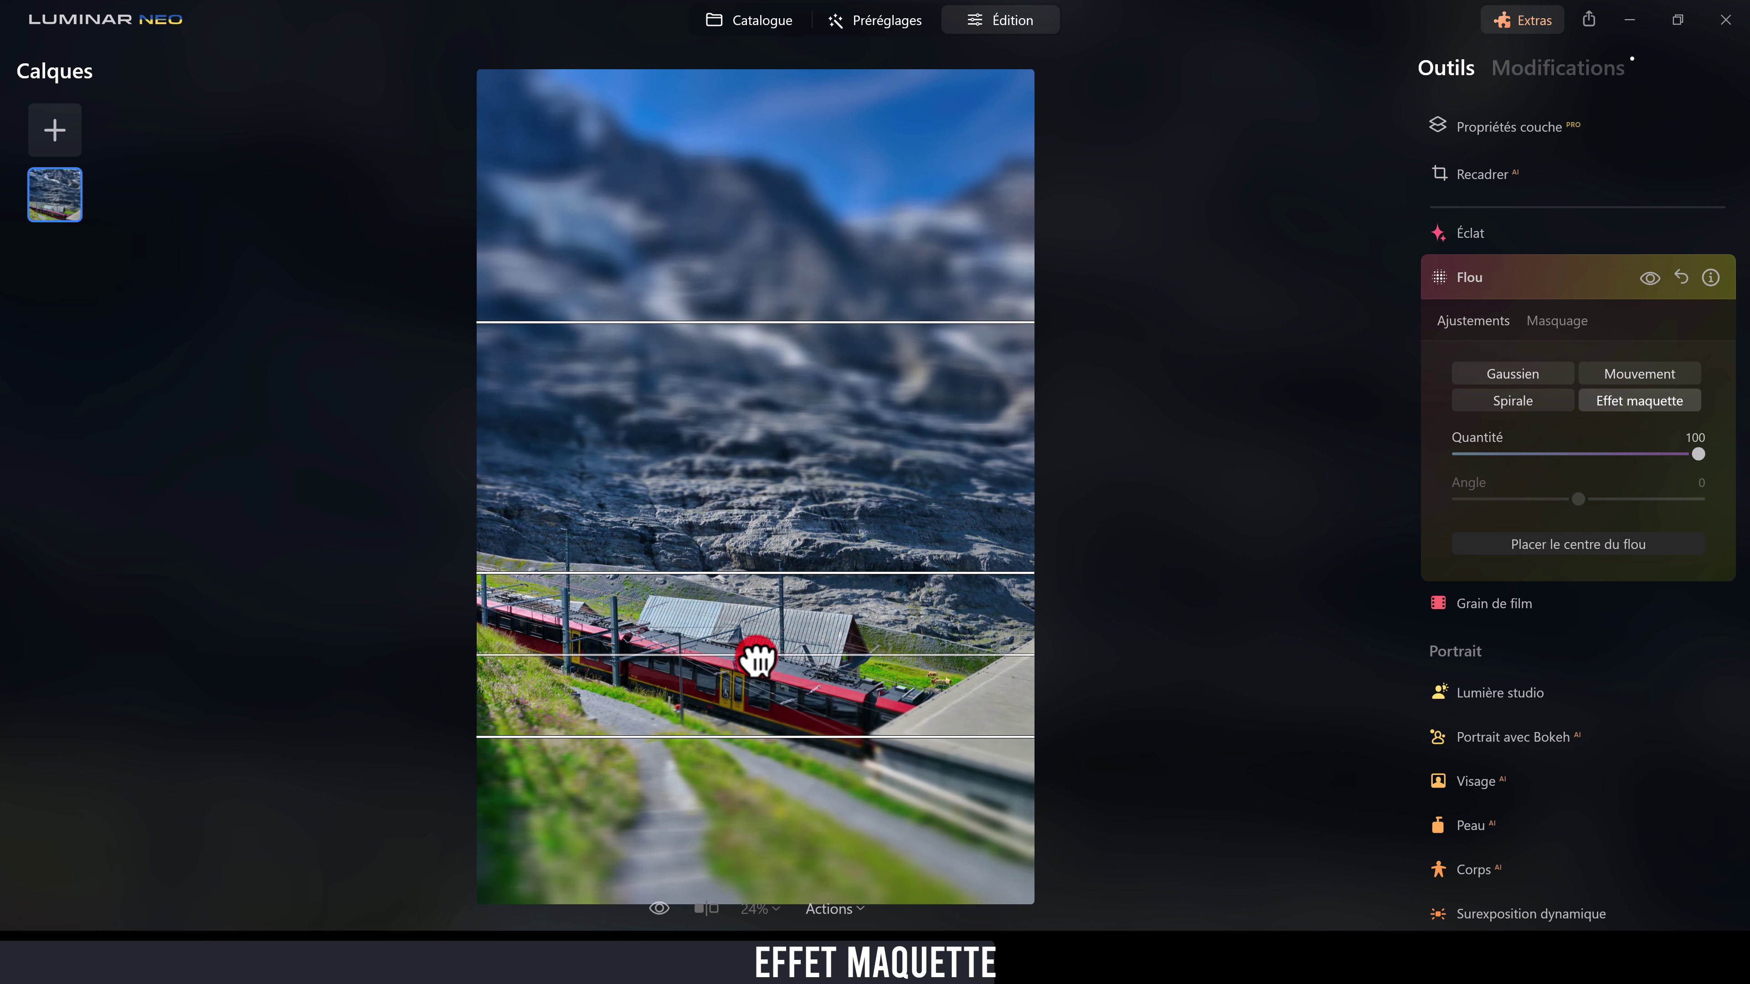
drag(496, 659, 487, 591)
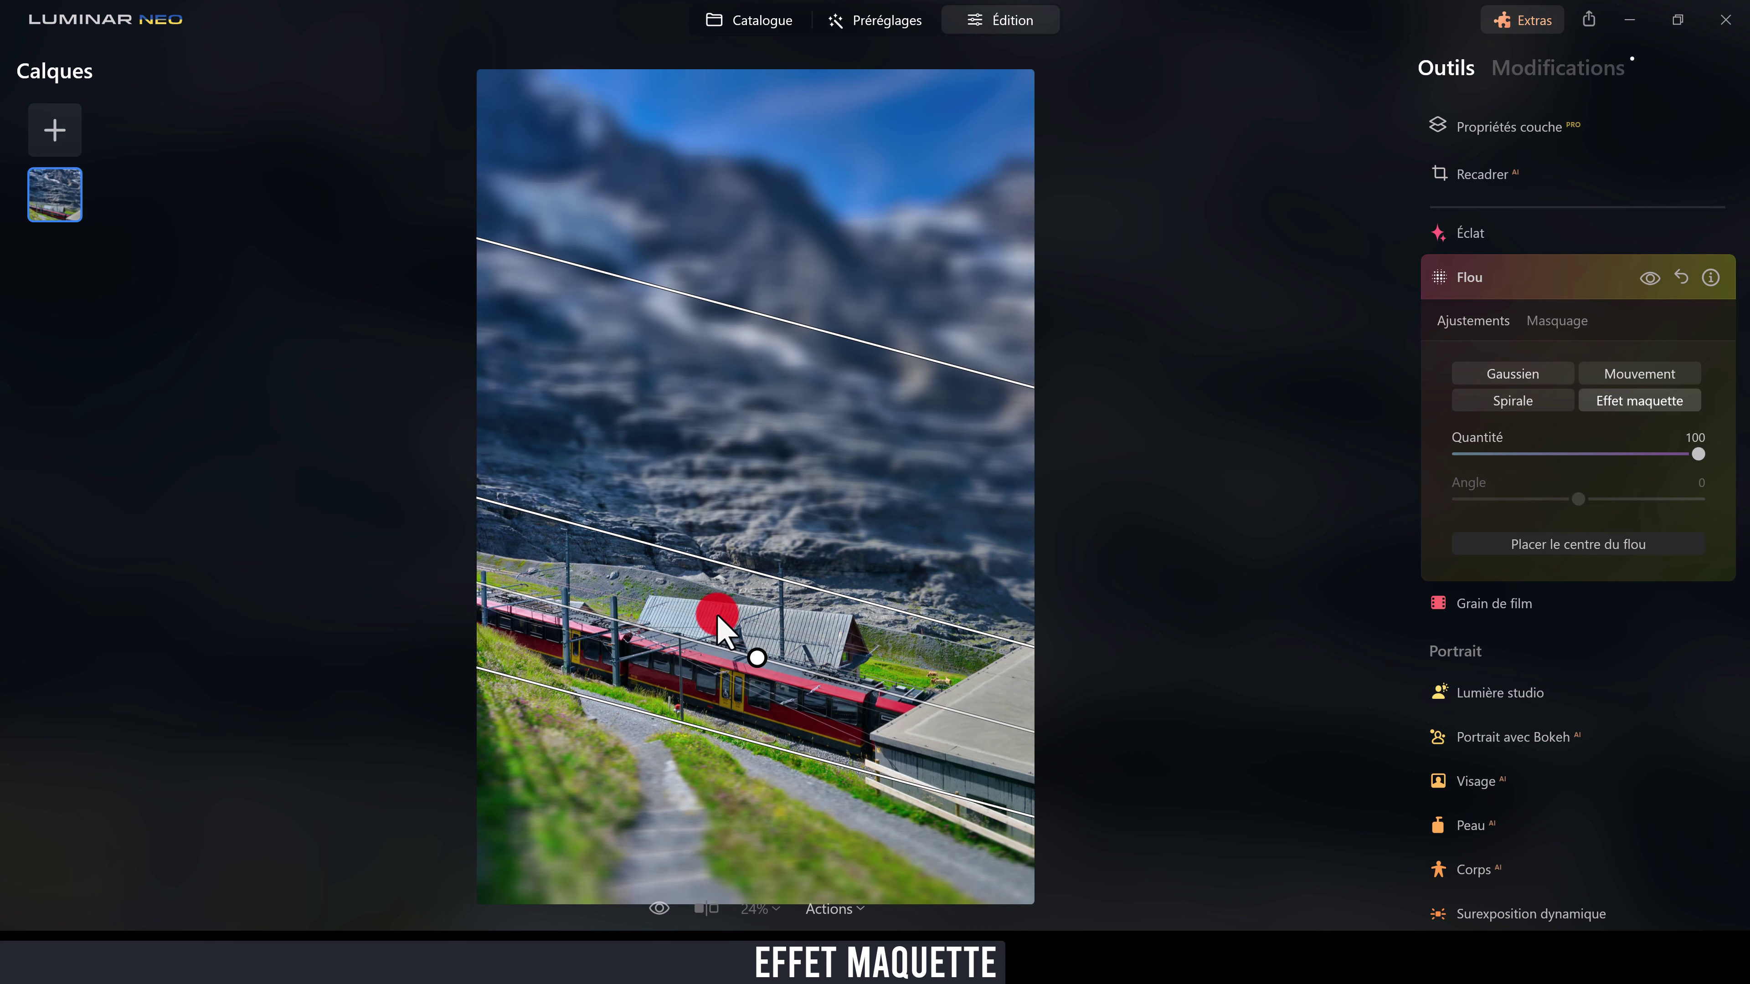
Step: Set the miniature blur's Quantité to 88 and compare the result with the original photo
click(1573, 541)
click(1697, 458)
mouse_move(1697, 459)
mouse_down()
mouse_move(1589, 458)
mouse_move(1670, 455)
mouse_up()
click(1147, 551)
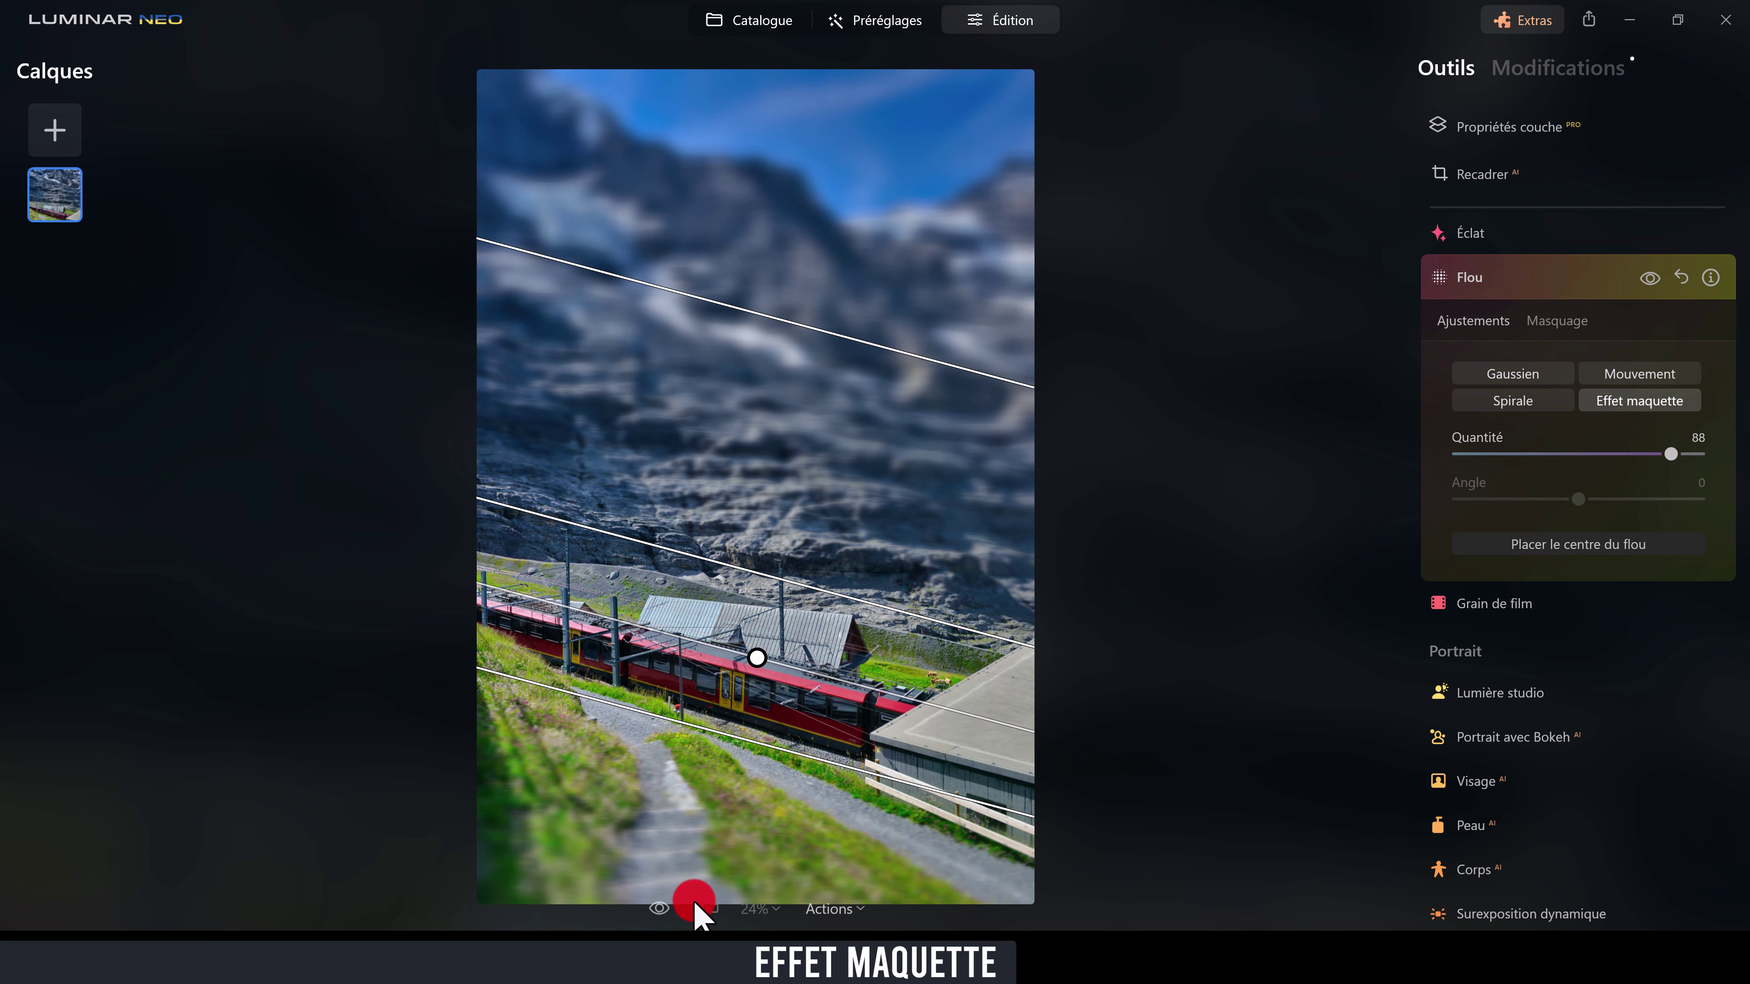
click(658, 910)
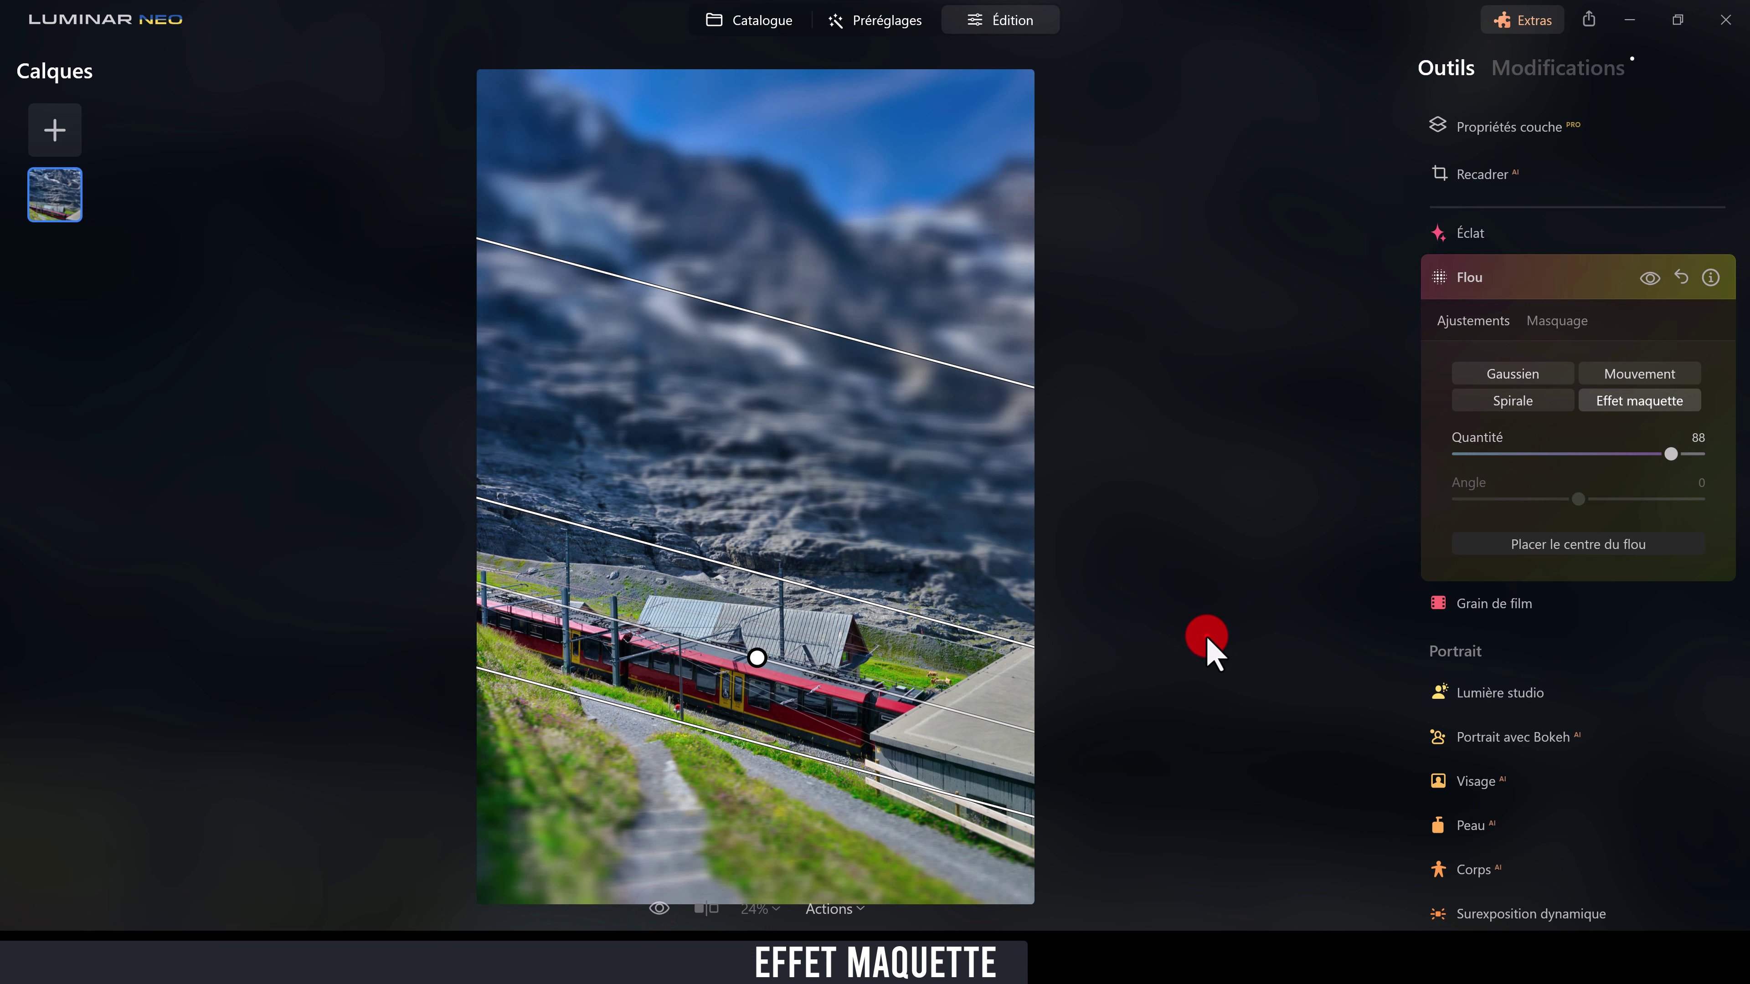
click(1206, 636)
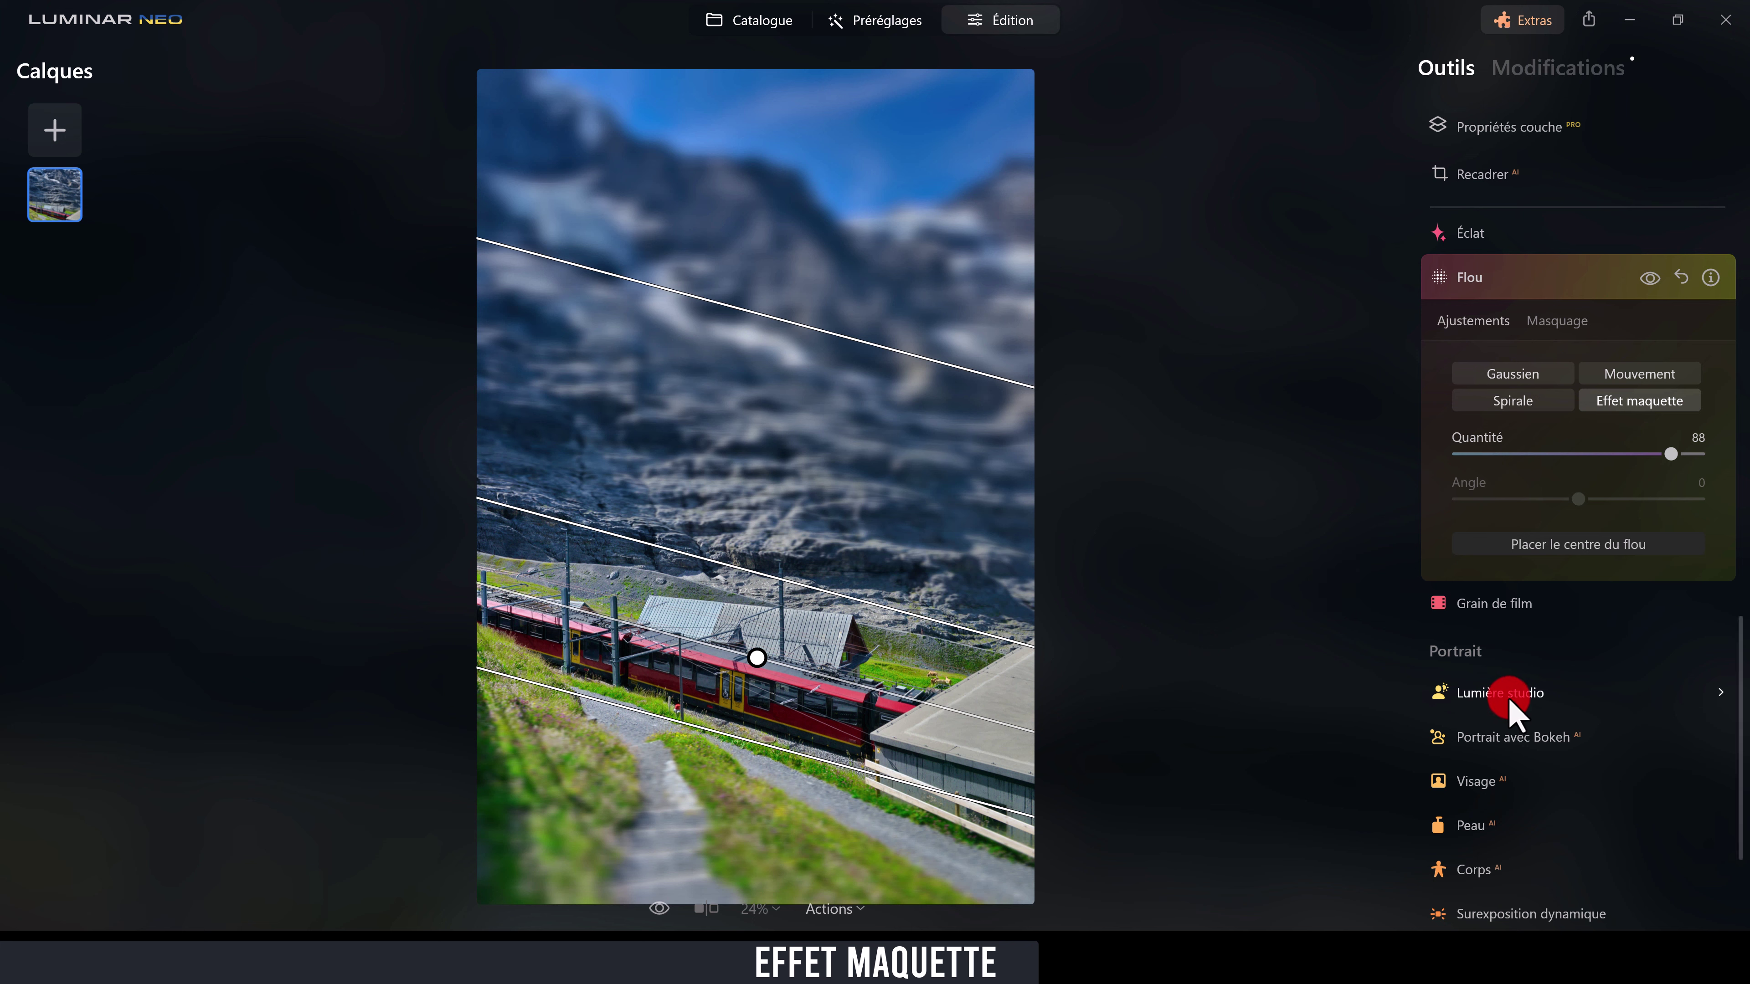
Step: Raise the train photo's Exposition to 0.80 in Développement and compare the result with the original
scroll(1543, 706, up, 10)
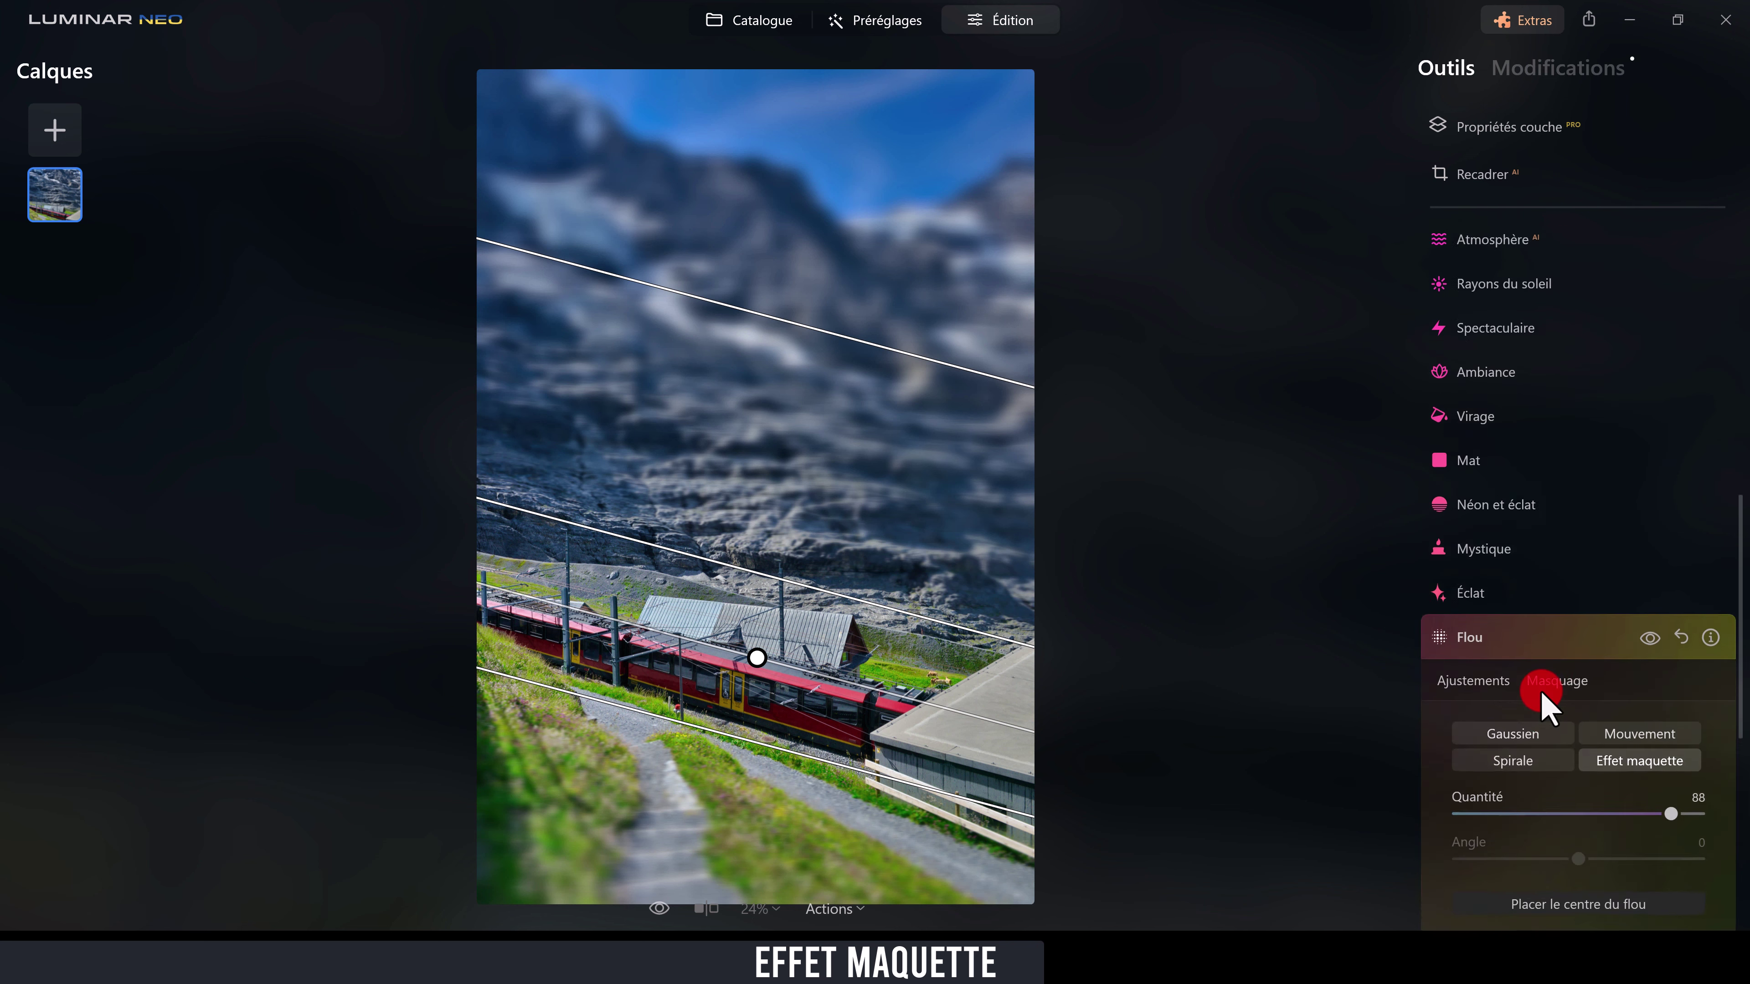
click(1540, 605)
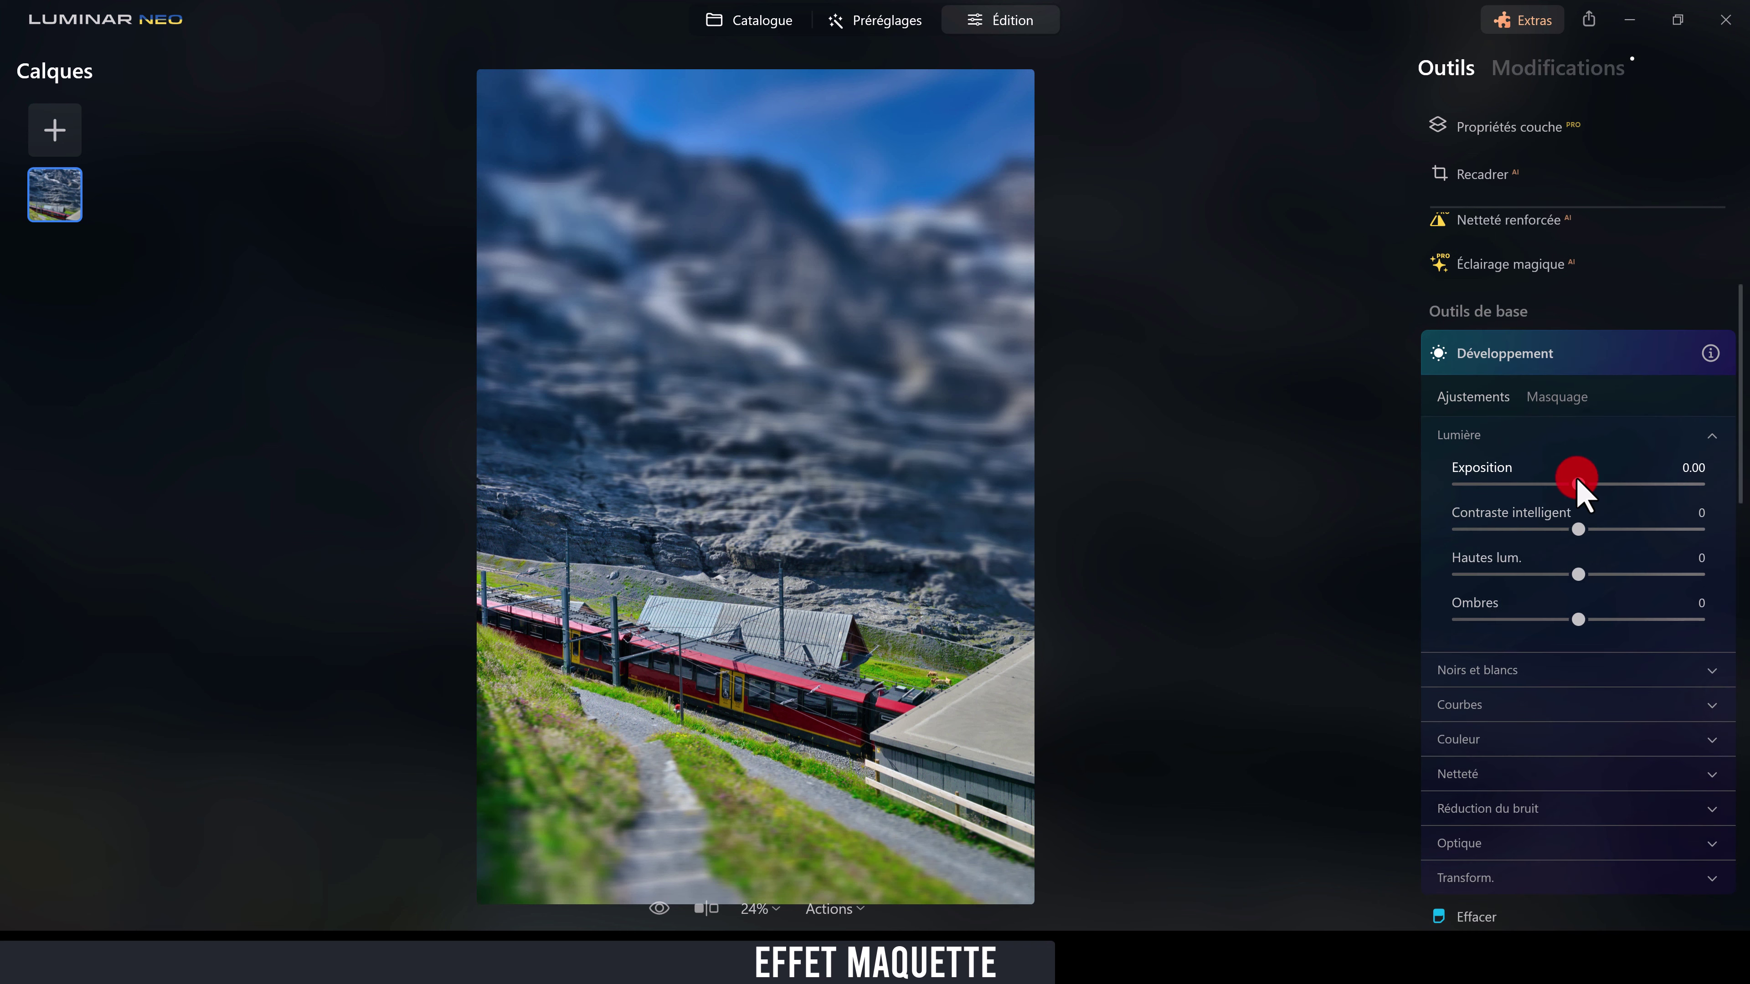
drag(1582, 482, 1584, 483)
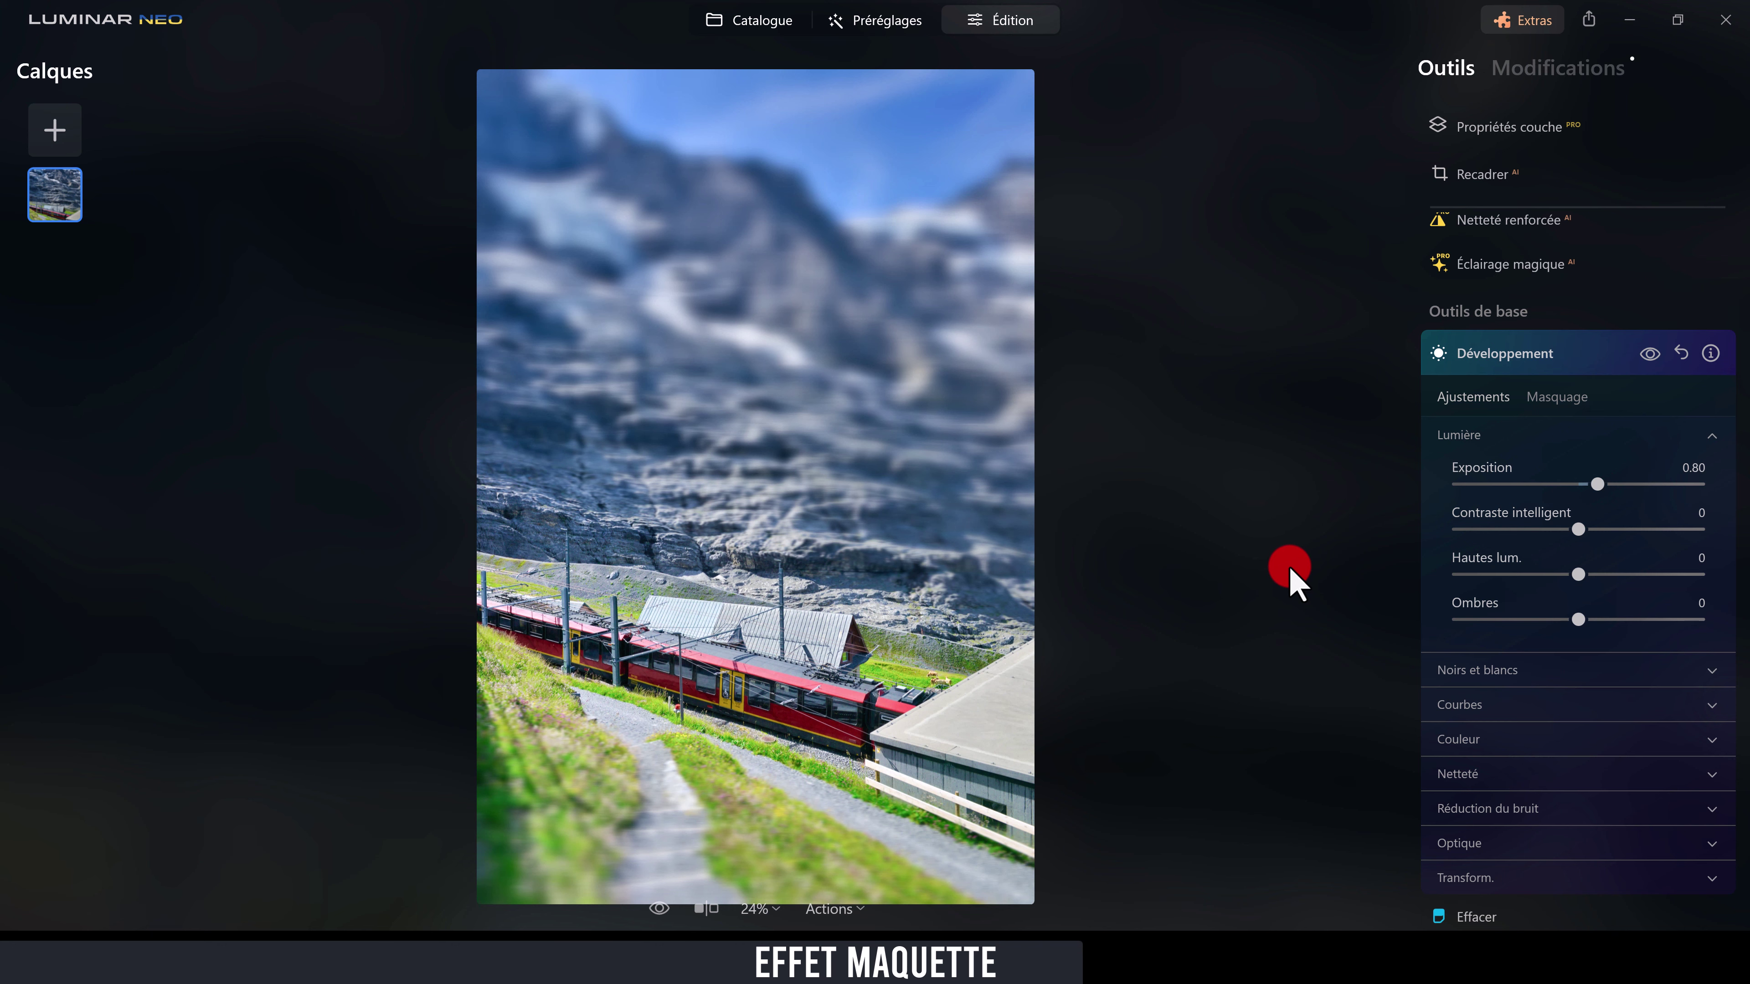
click(658, 909)
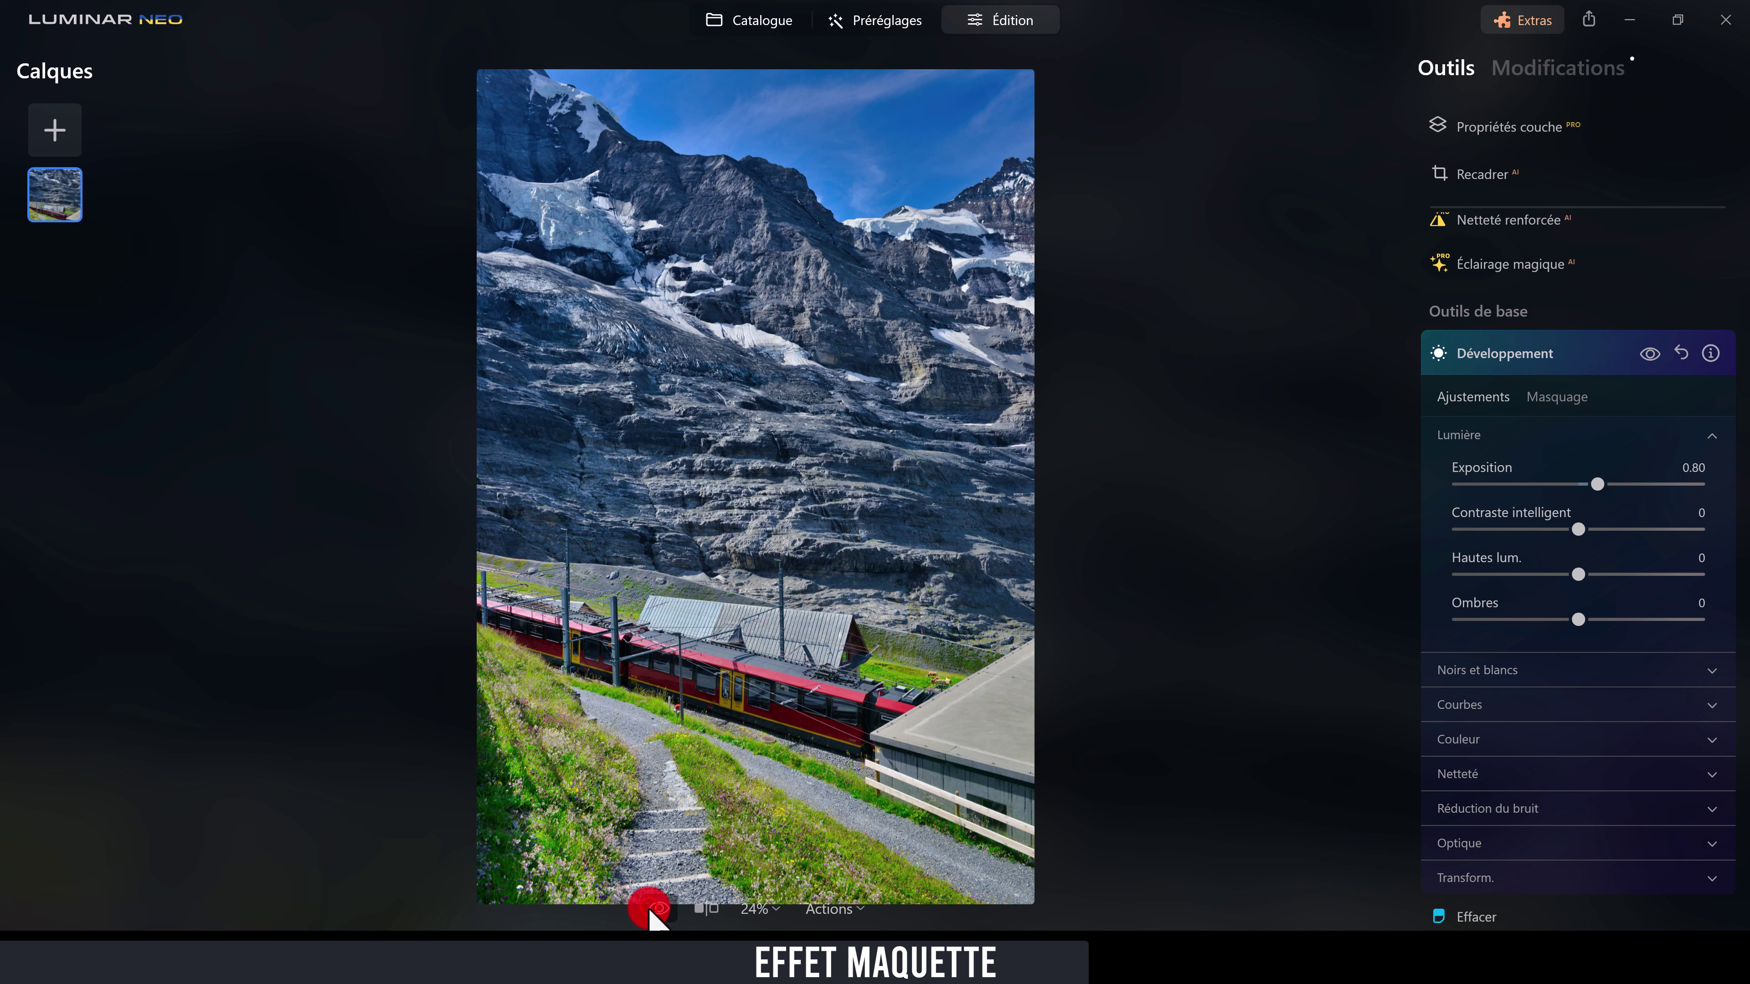
click(658, 909)
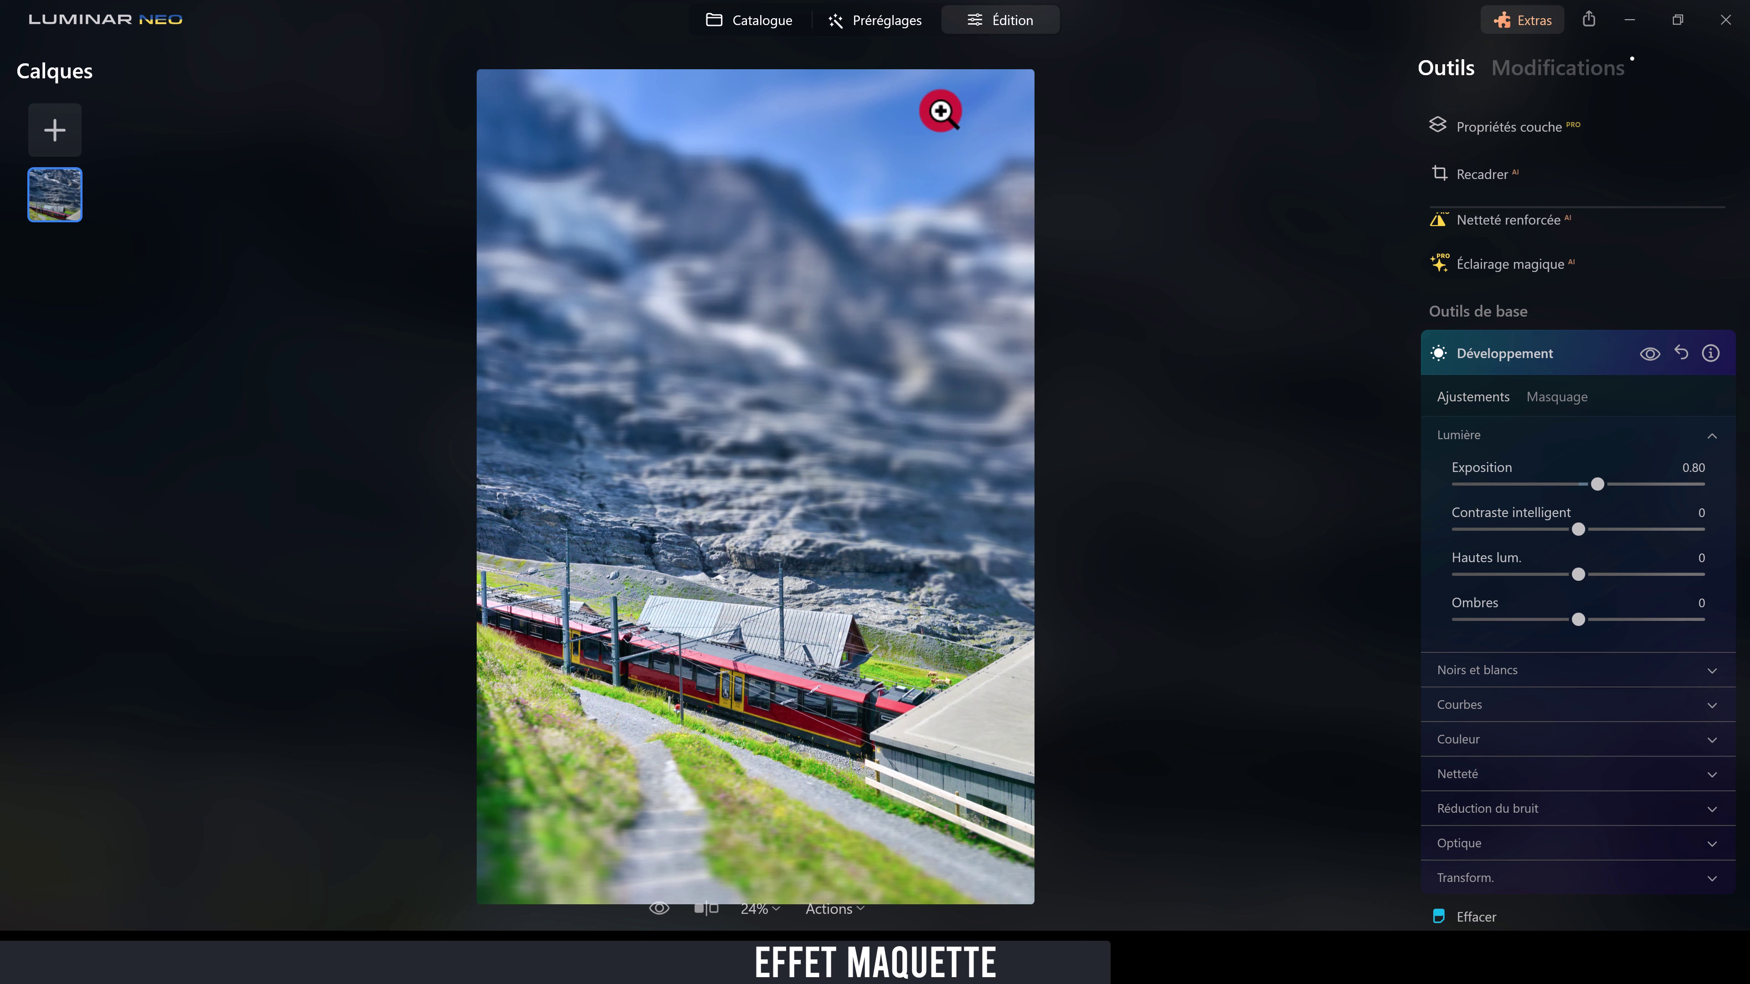
Step: Open the mountain valley village photo from the catalogue for editing
click(768, 31)
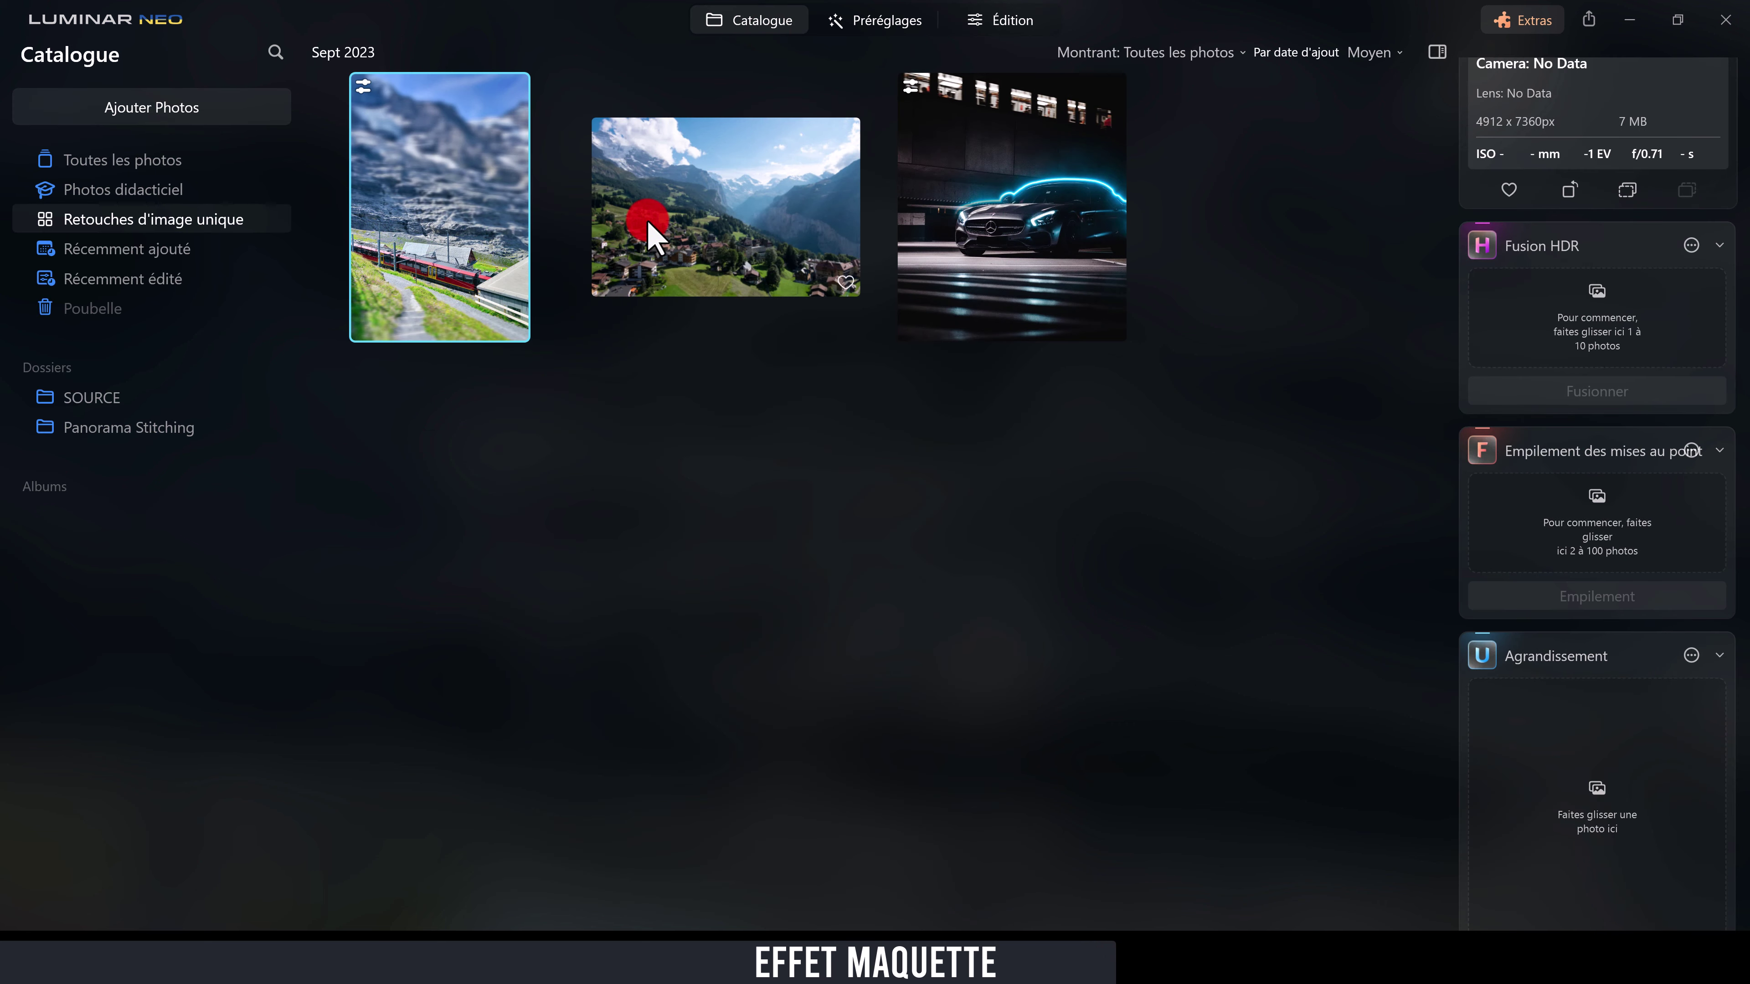
click(646, 225)
click(989, 24)
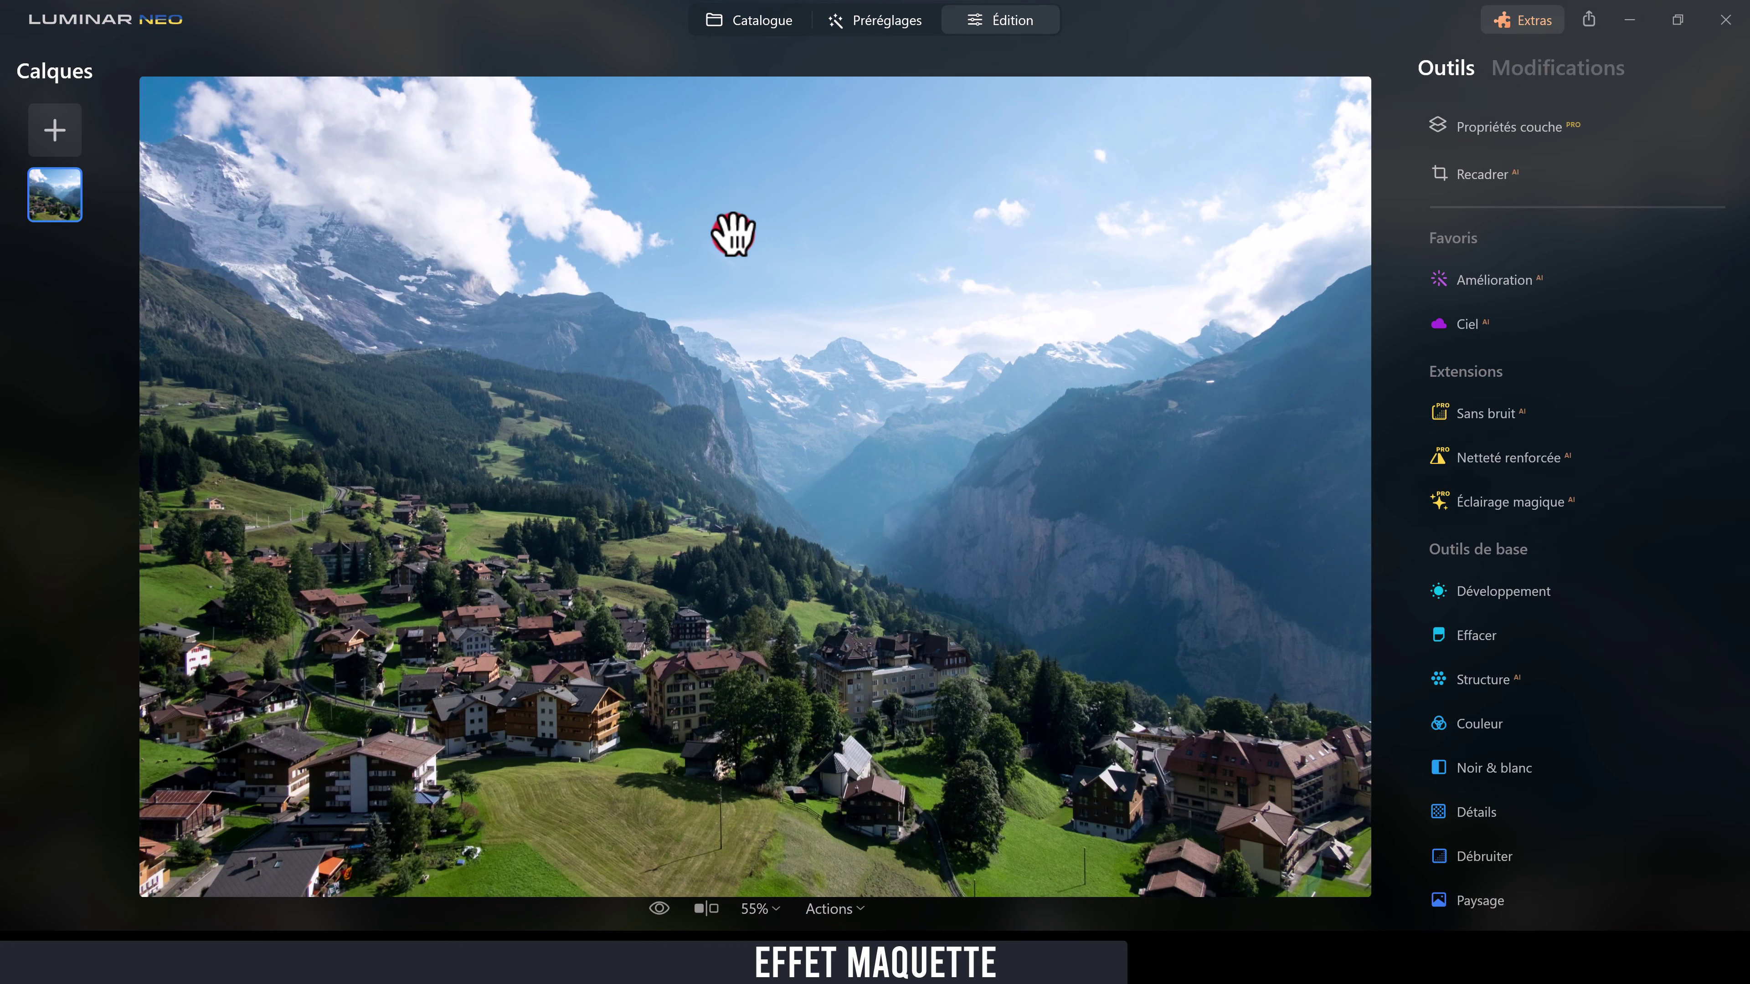
Step: Apply the Flou tool's Effet maquette to the village photo with a Quantité of 48
scroll(1569, 654, down, 12)
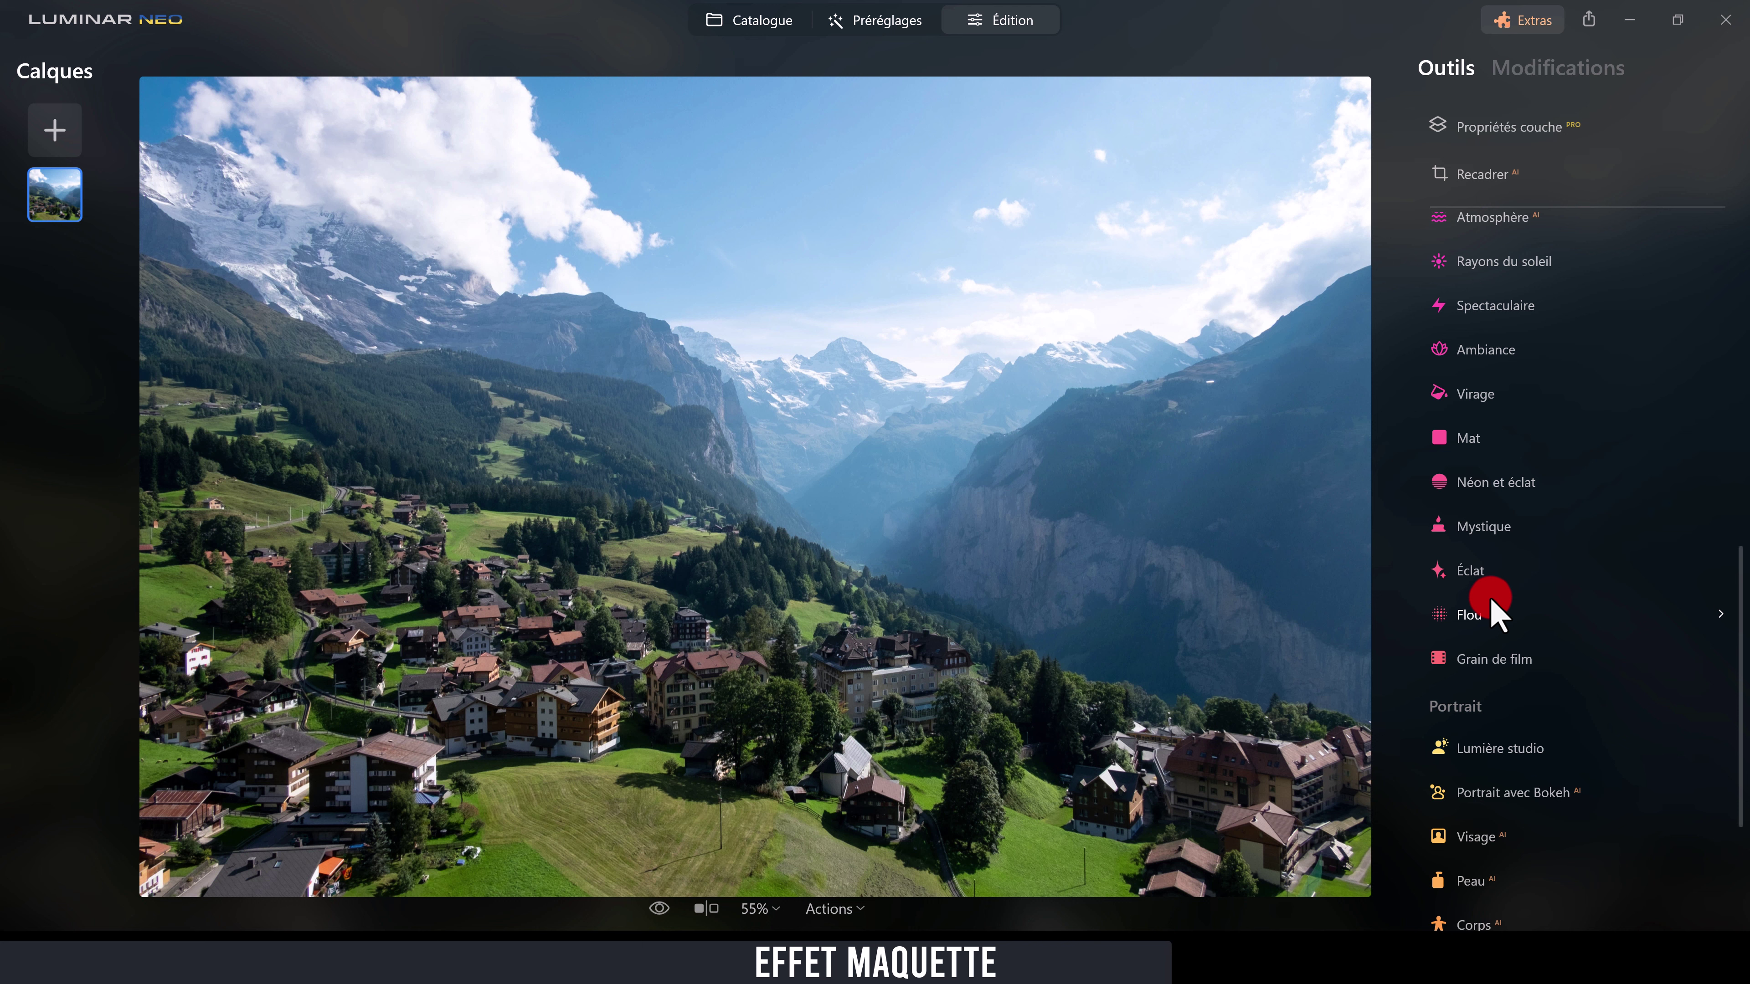
click(1473, 613)
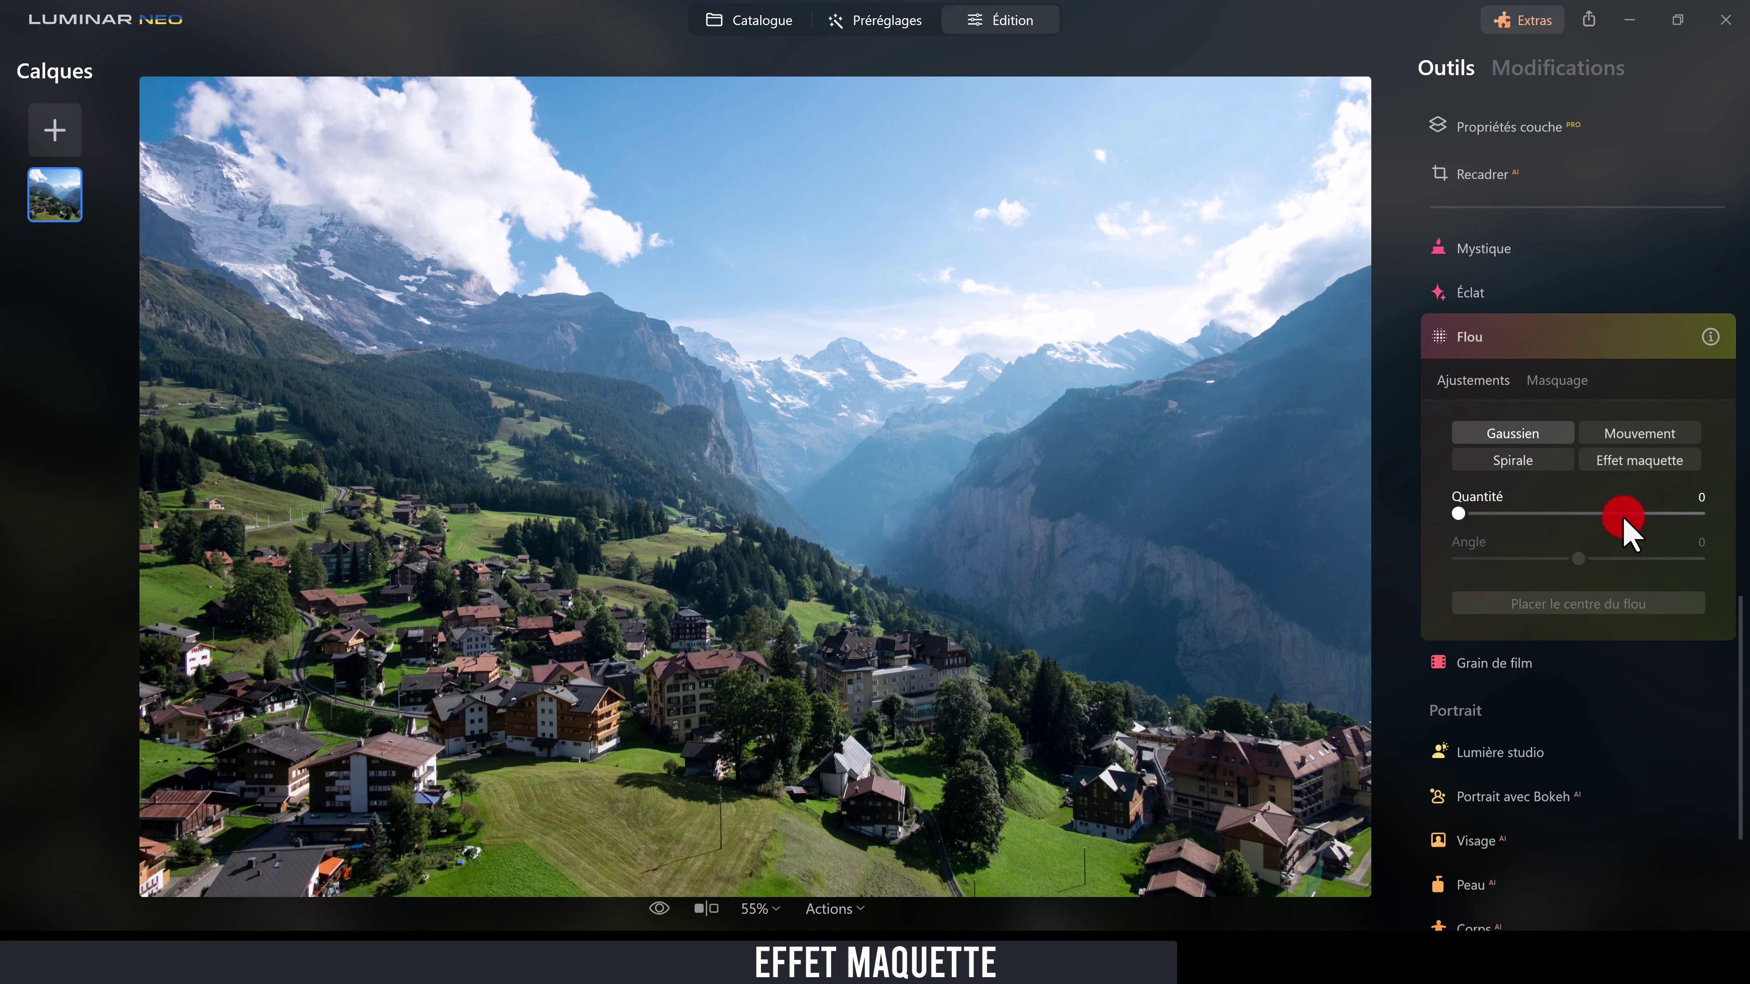
click(1668, 470)
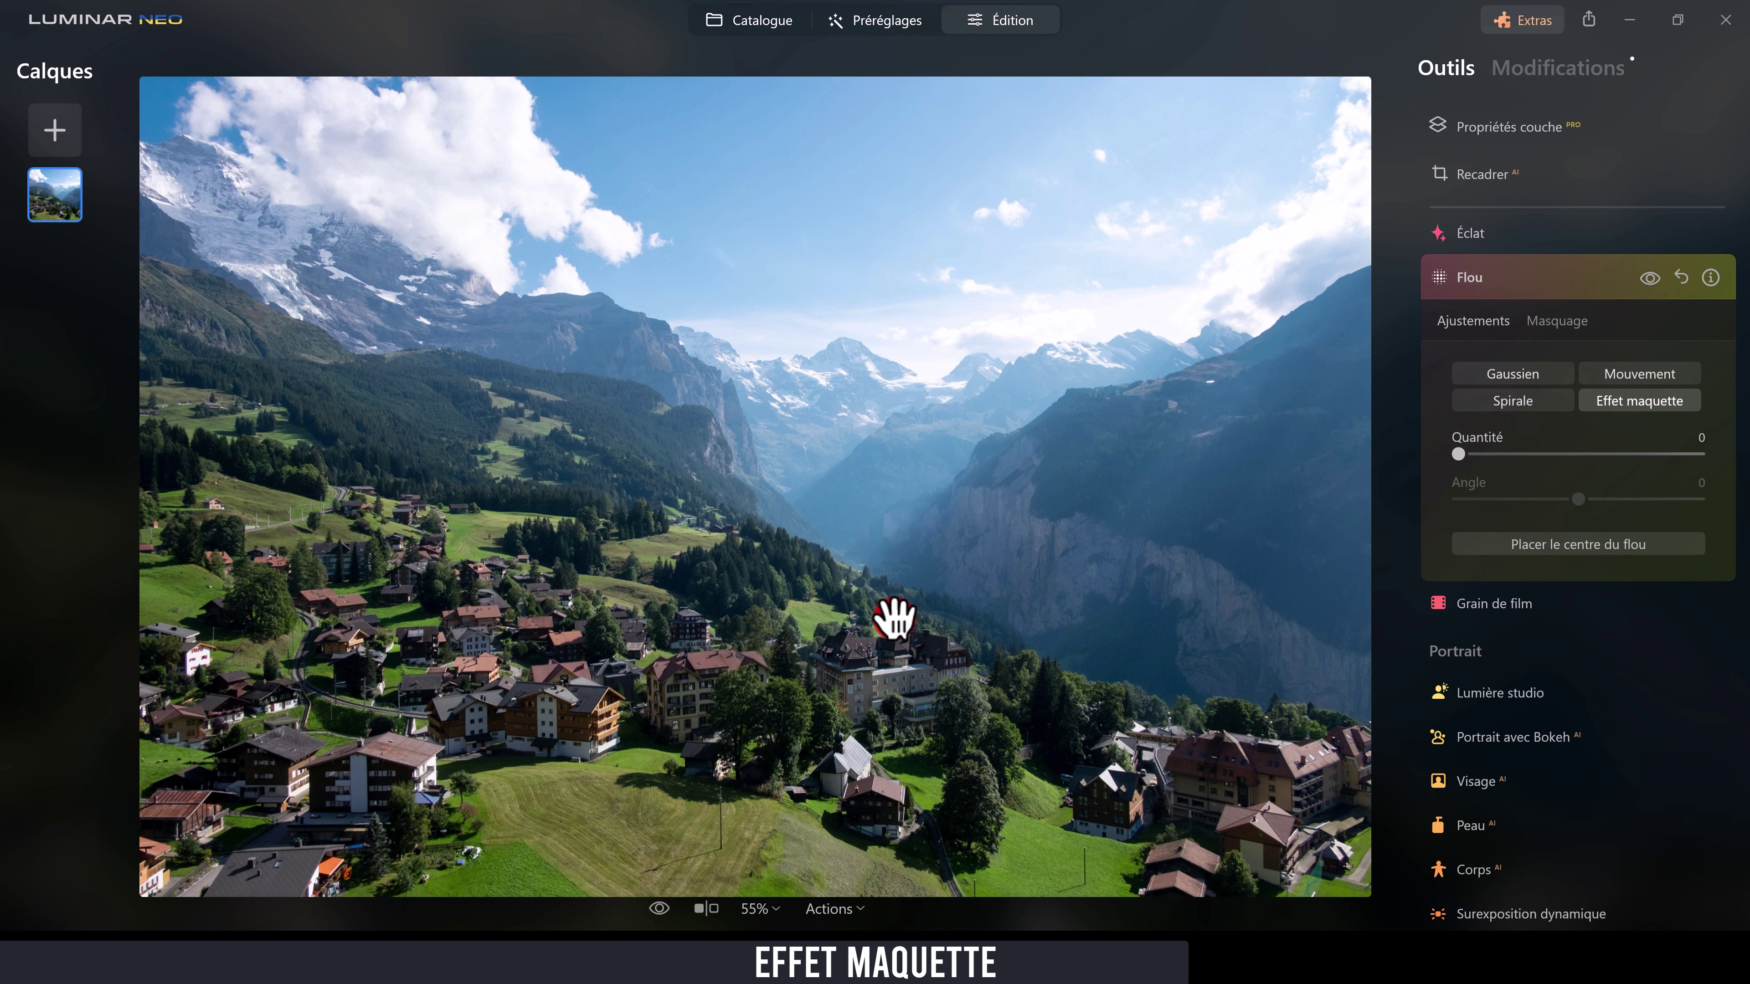
mouse_move(1516, 452)
mouse_down()
mouse_move(1472, 457)
mouse_move(1537, 454)
mouse_up()
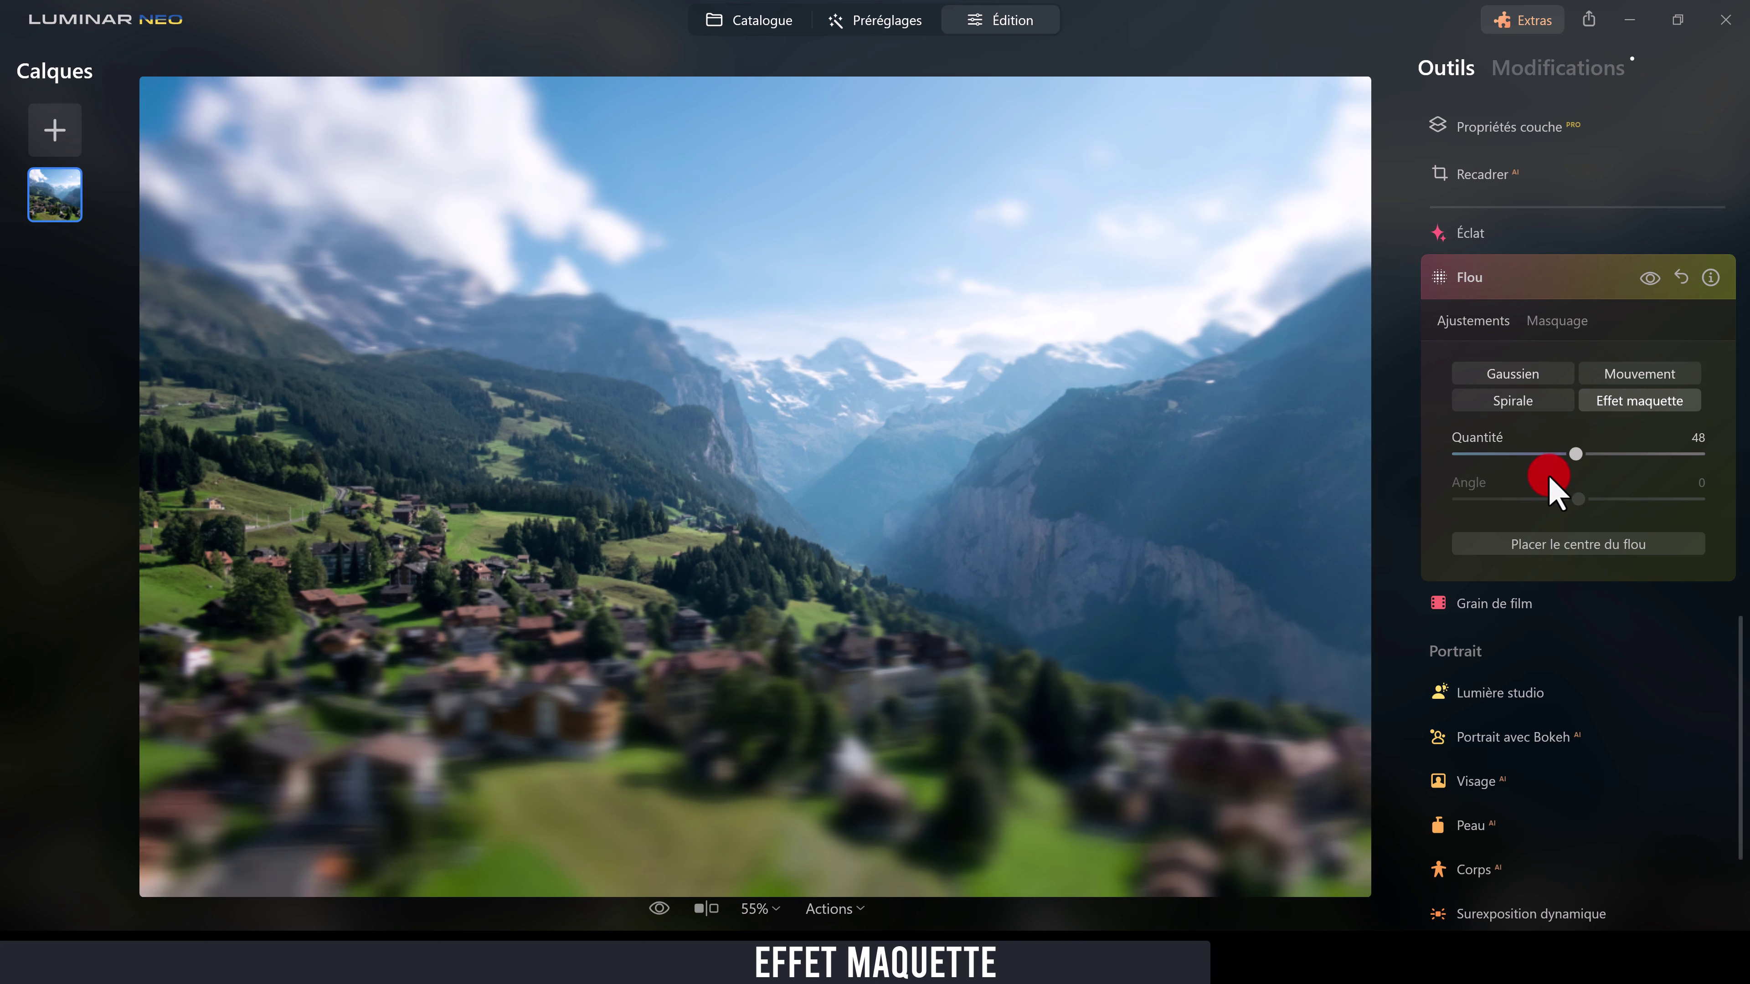
Step: Place the miniature blur's centre on the village and narrow the blur's transition zones around the sharp band
click(1560, 542)
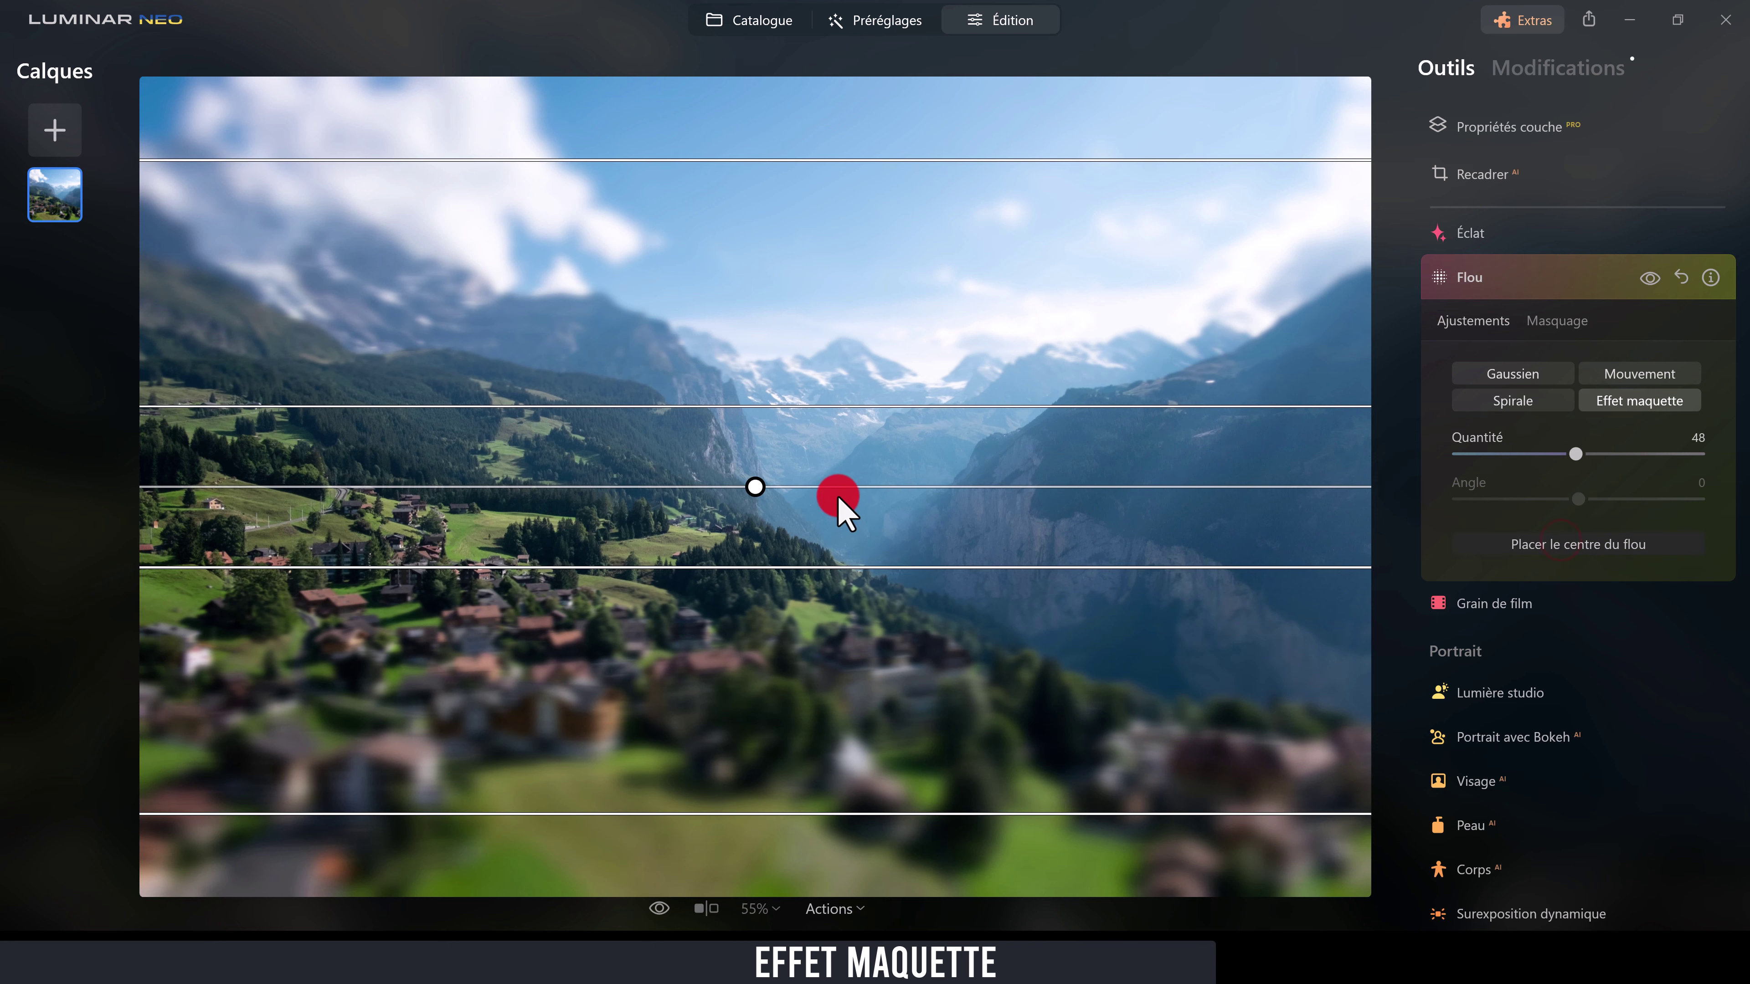
drag(840, 500, 762, 554)
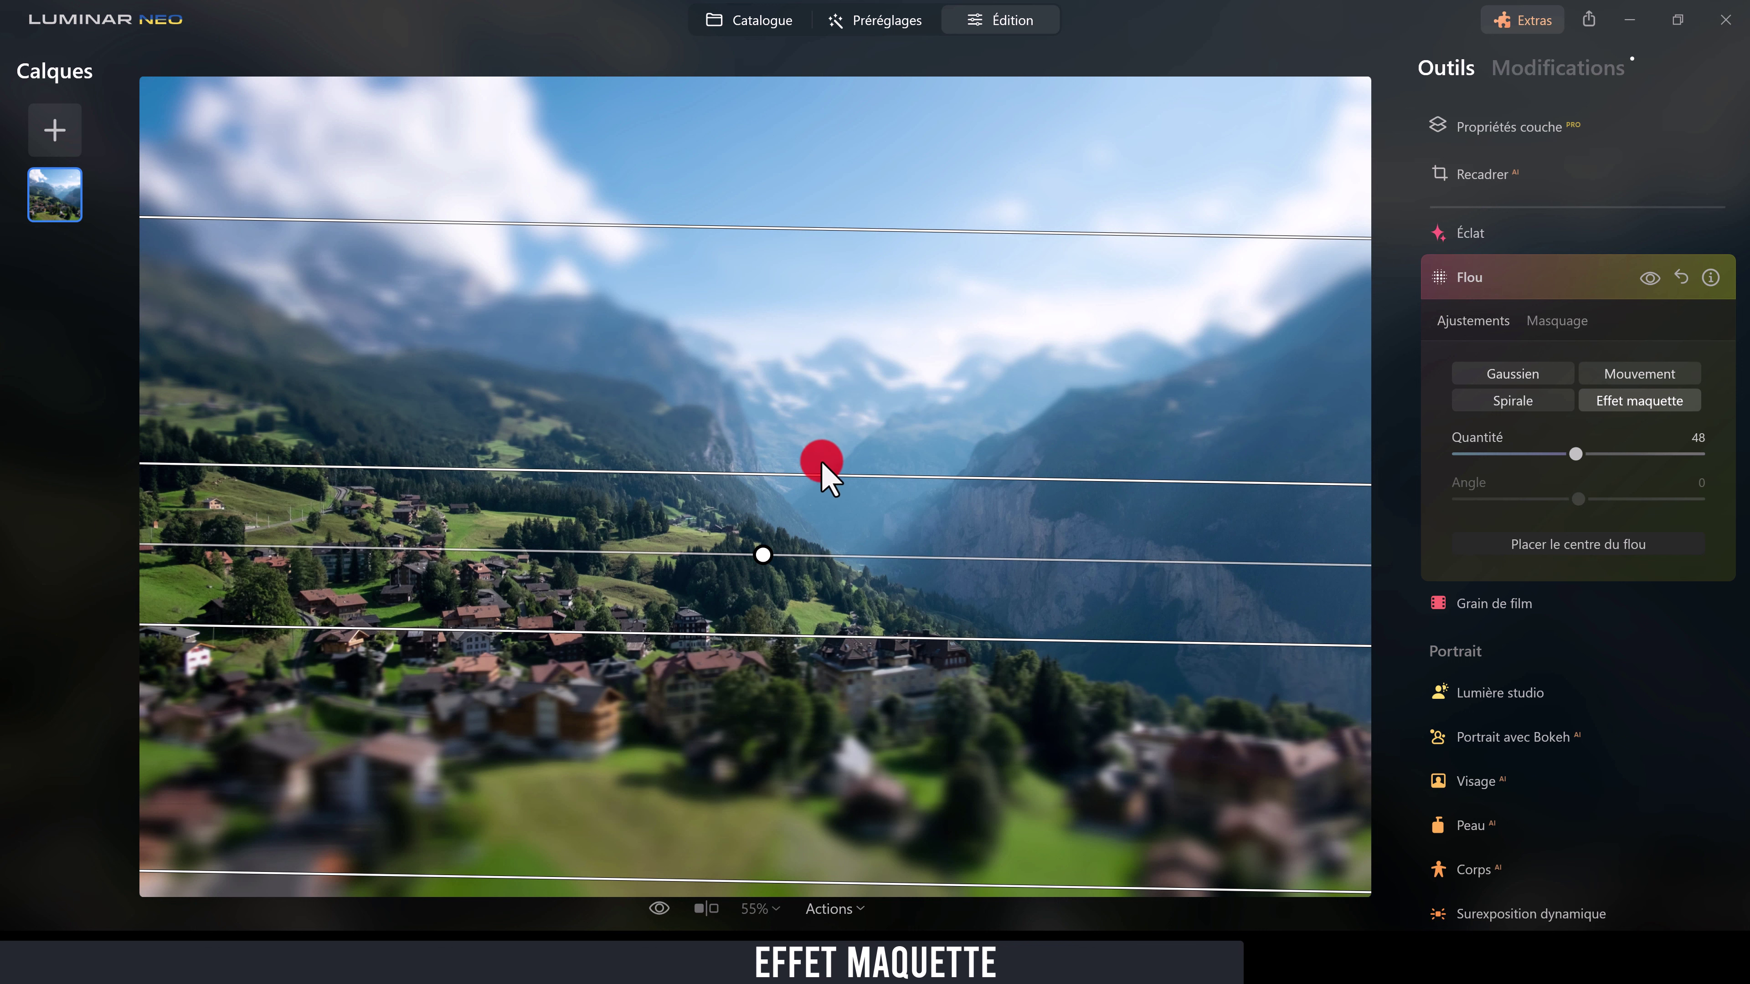
click(760, 877)
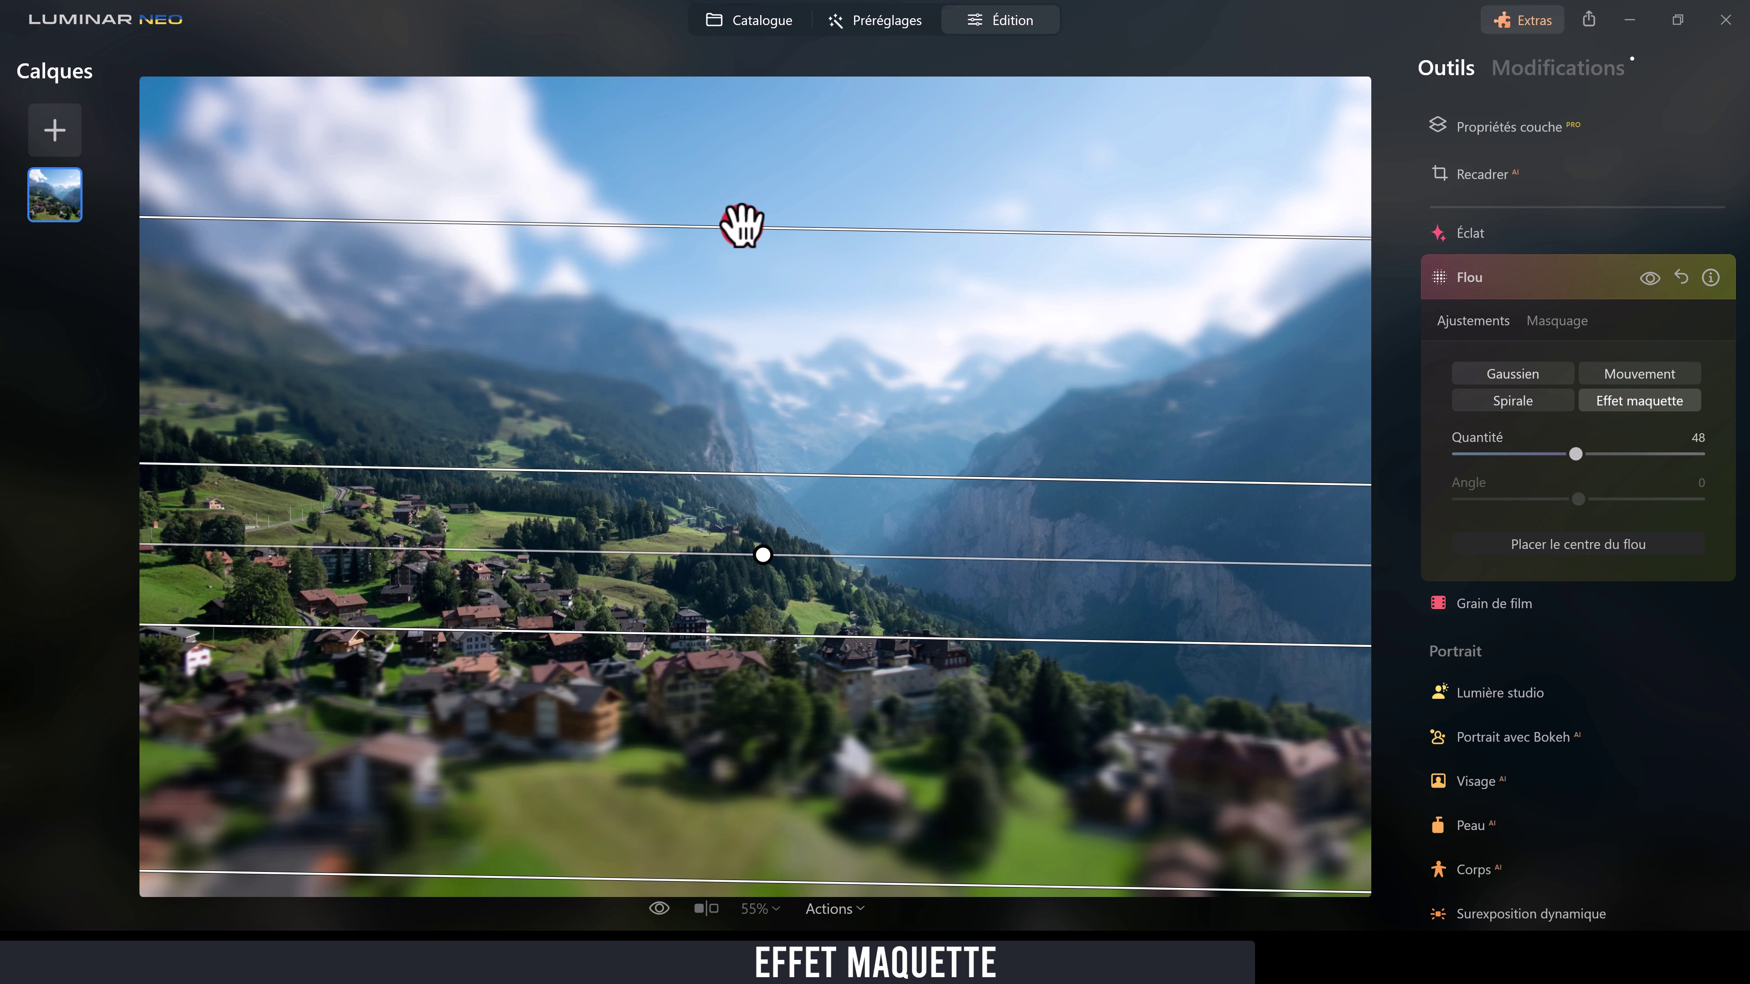
drag(741, 225, 785, 342)
mouse_move(769, 466)
mouse_down()
mouse_move(764, 514)
mouse_move(775, 487)
mouse_up()
click(803, 337)
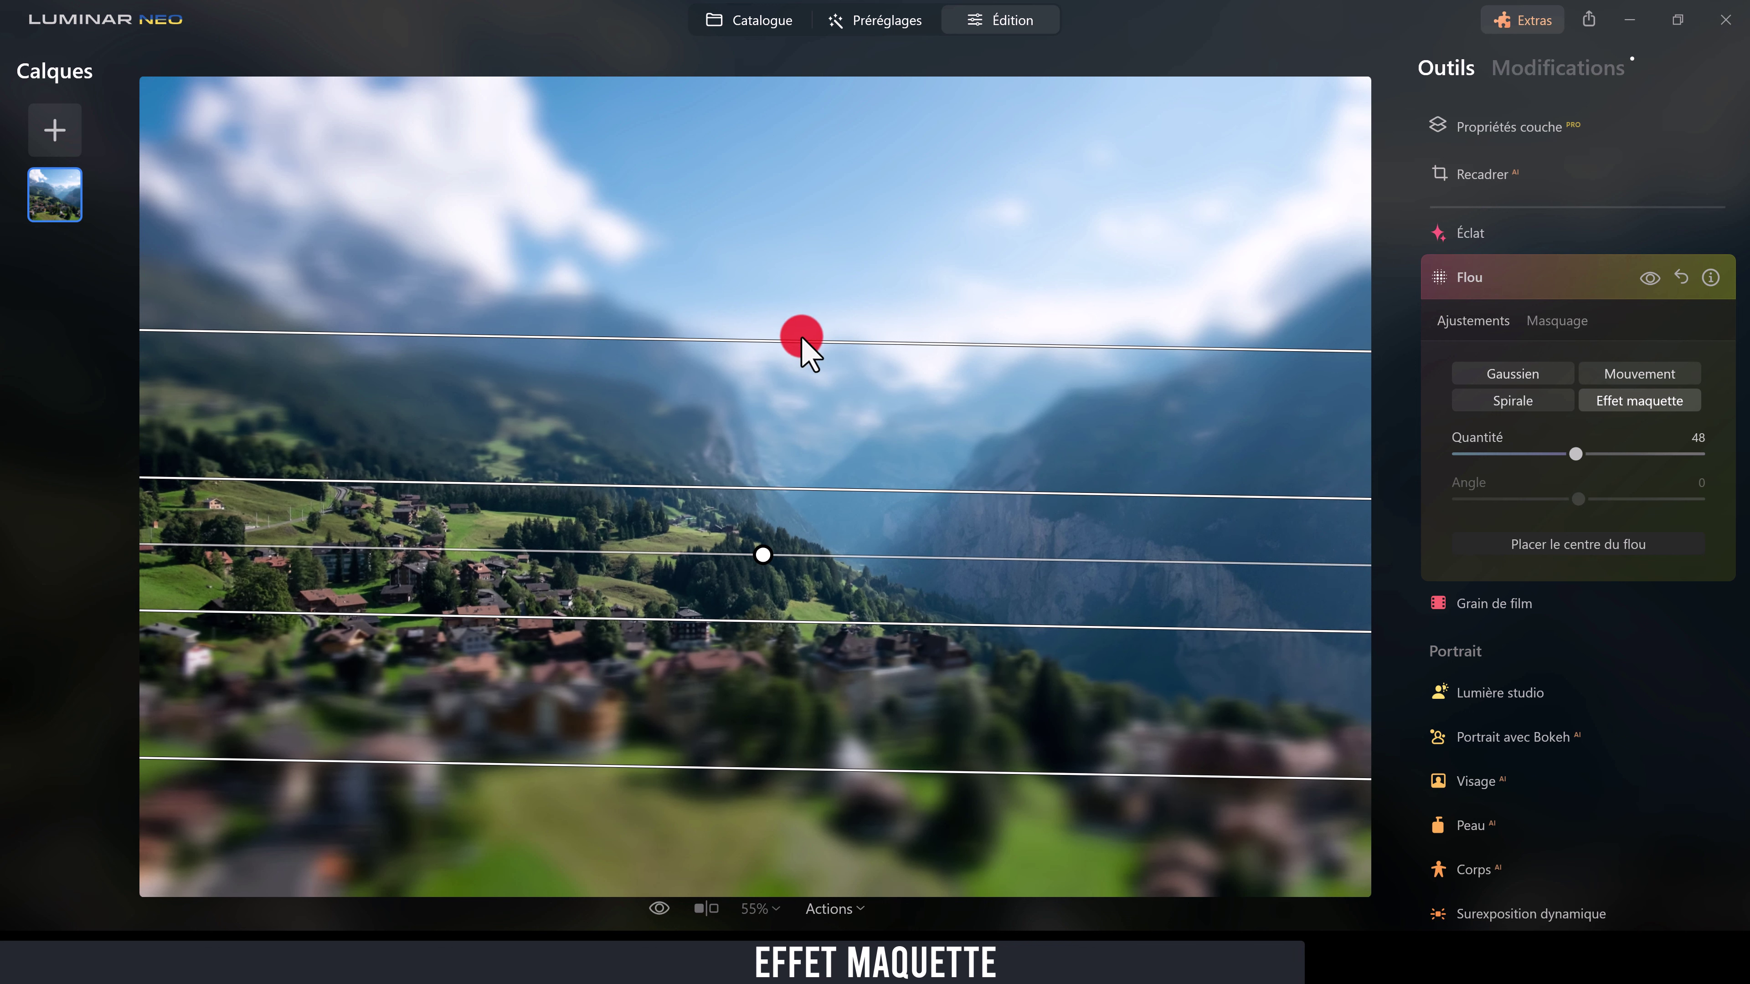
Step: Refine the sharp band's width and slight clockwise tilt over the village, and set the blur's Quantité to 34
drag(801, 339, 810, 292)
mouse_move(793, 555)
mouse_down()
mouse_move(789, 478)
mouse_move(766, 558)
mouse_up()
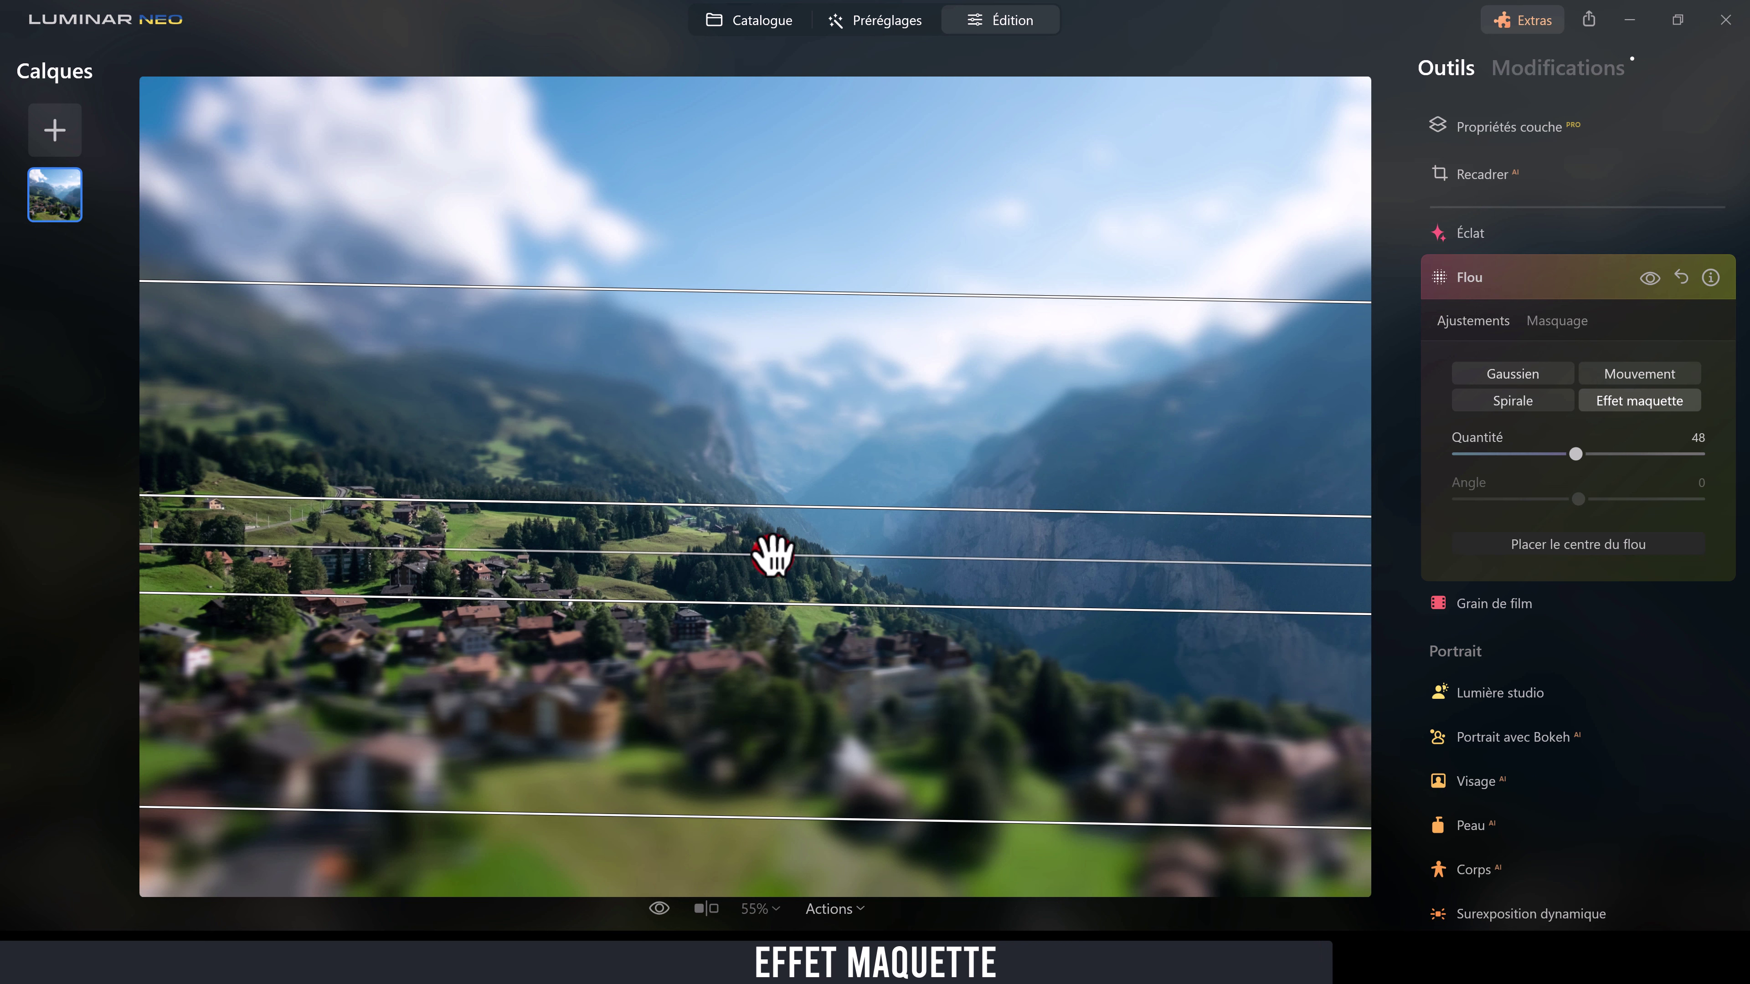
drag(1576, 453, 1540, 456)
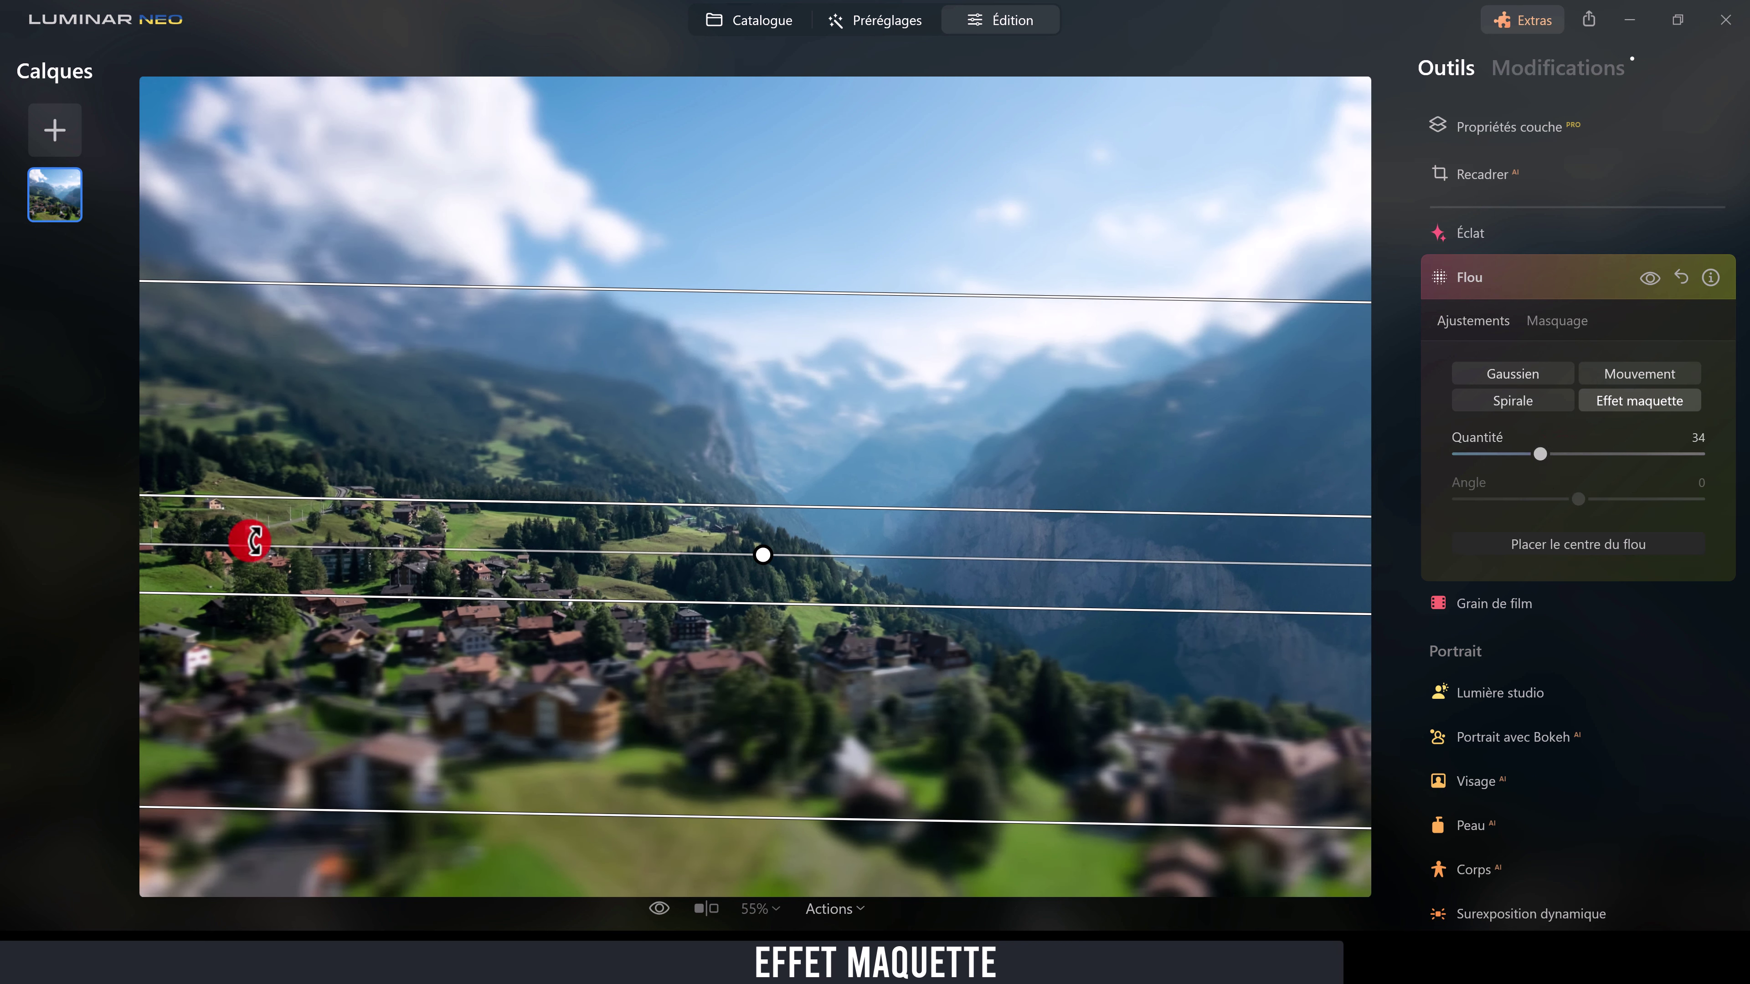
drag(249, 539, 249, 535)
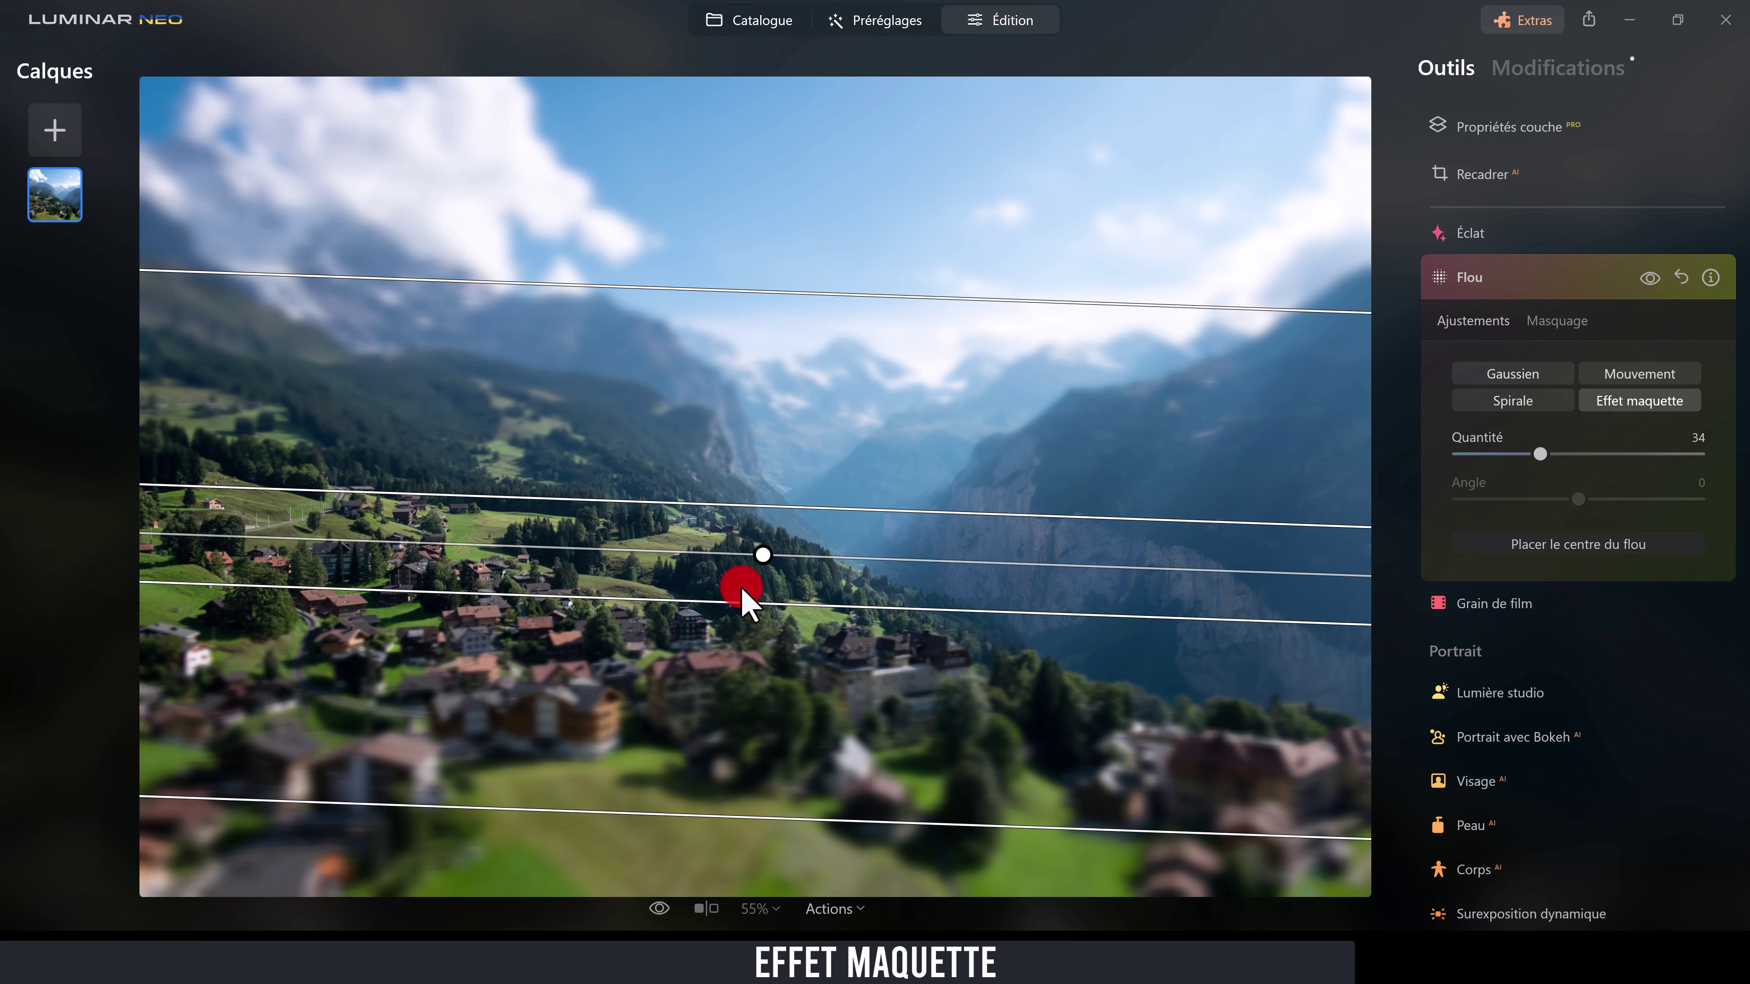
Step: Raise the village photo's Ombres to 42 in the Développement tool
scroll(1621, 682, up, 5)
scroll(1620, 682, up, 5)
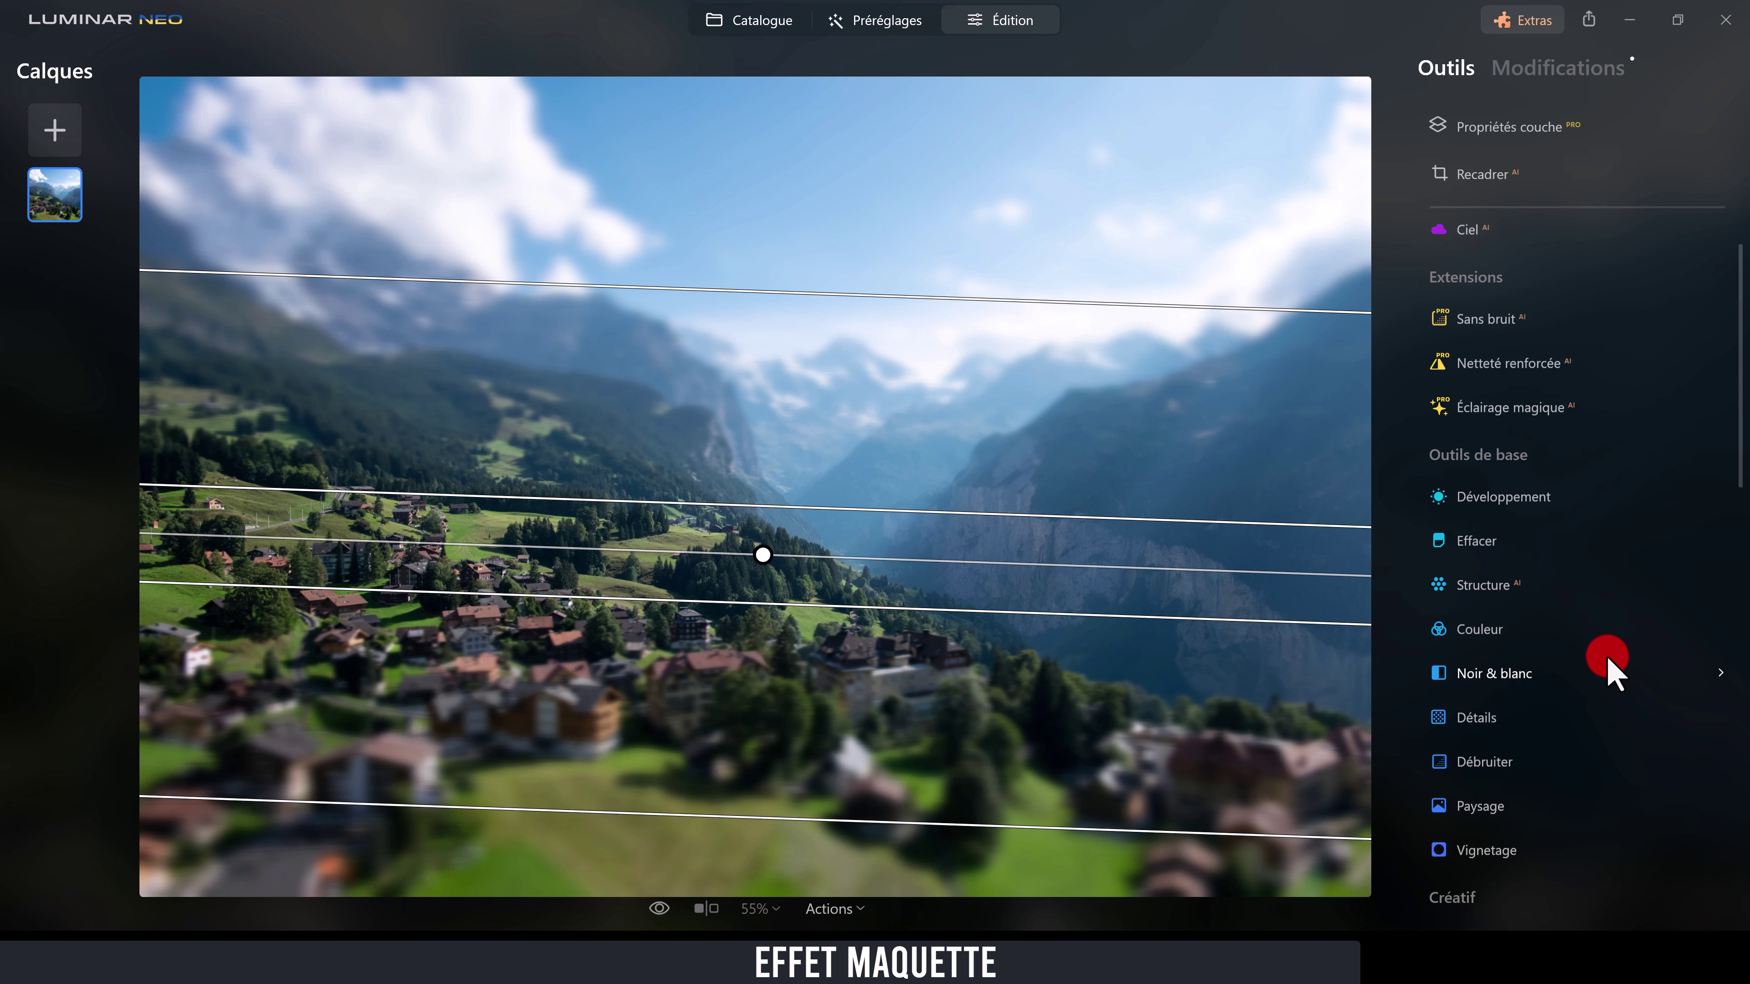
click(1518, 514)
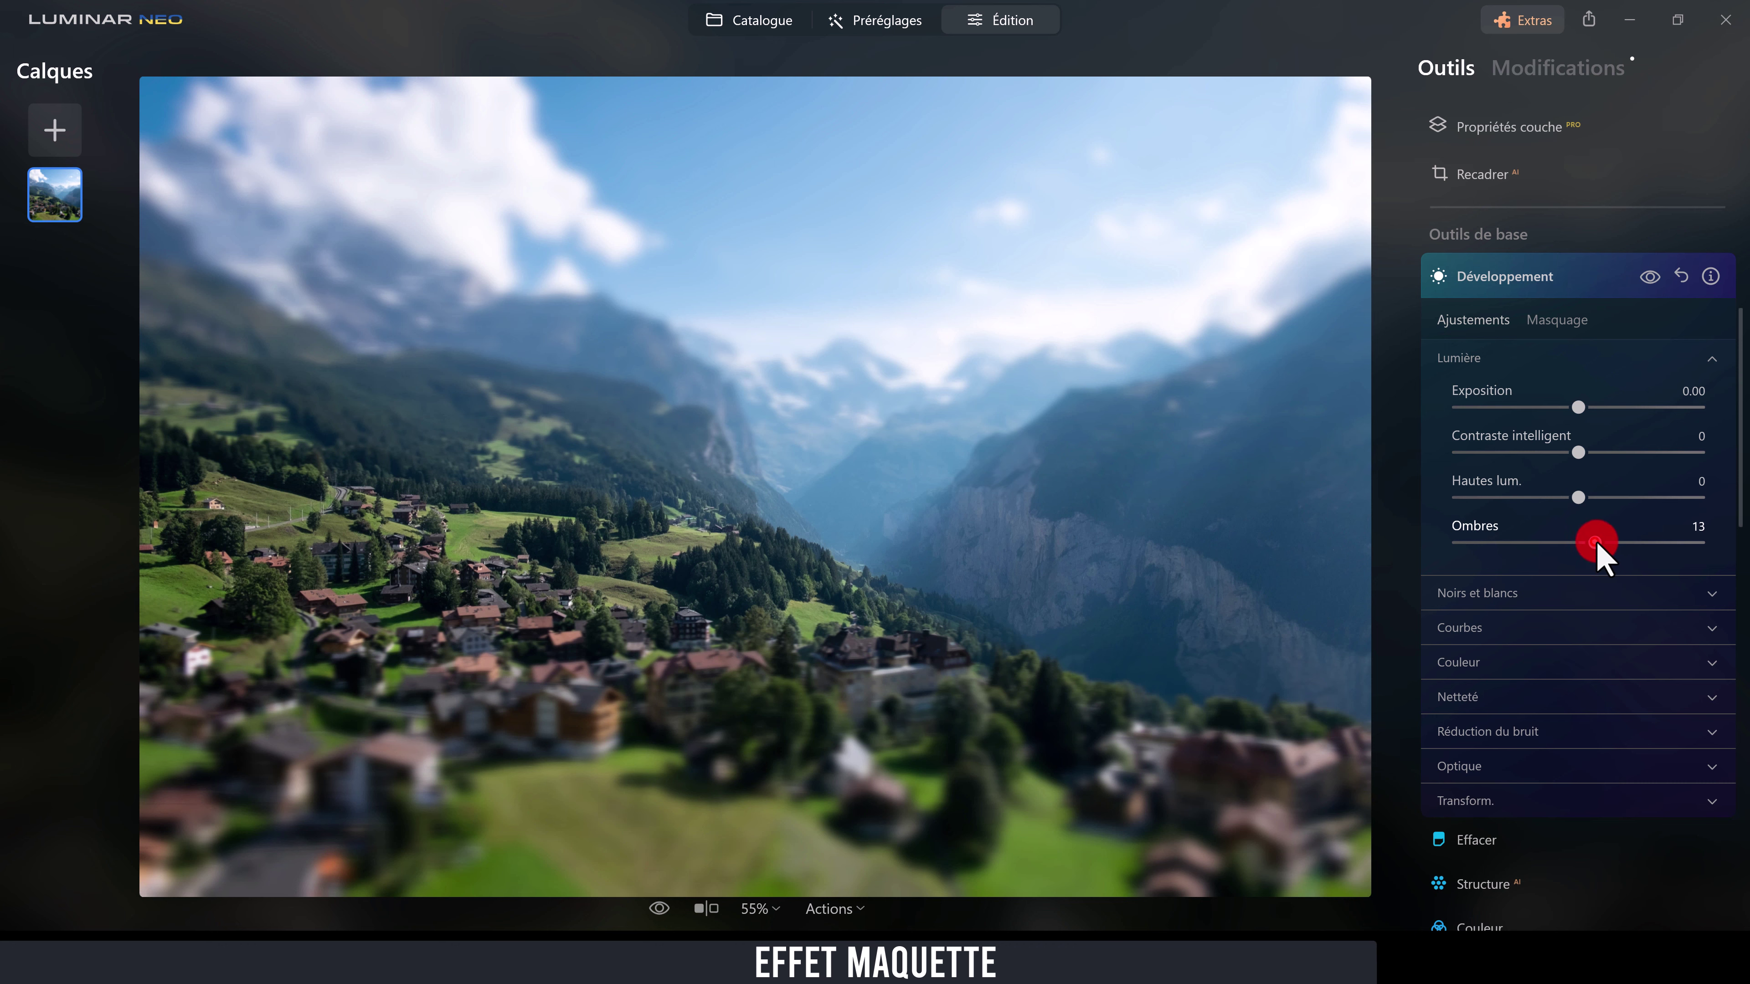
drag(1608, 546, 1627, 547)
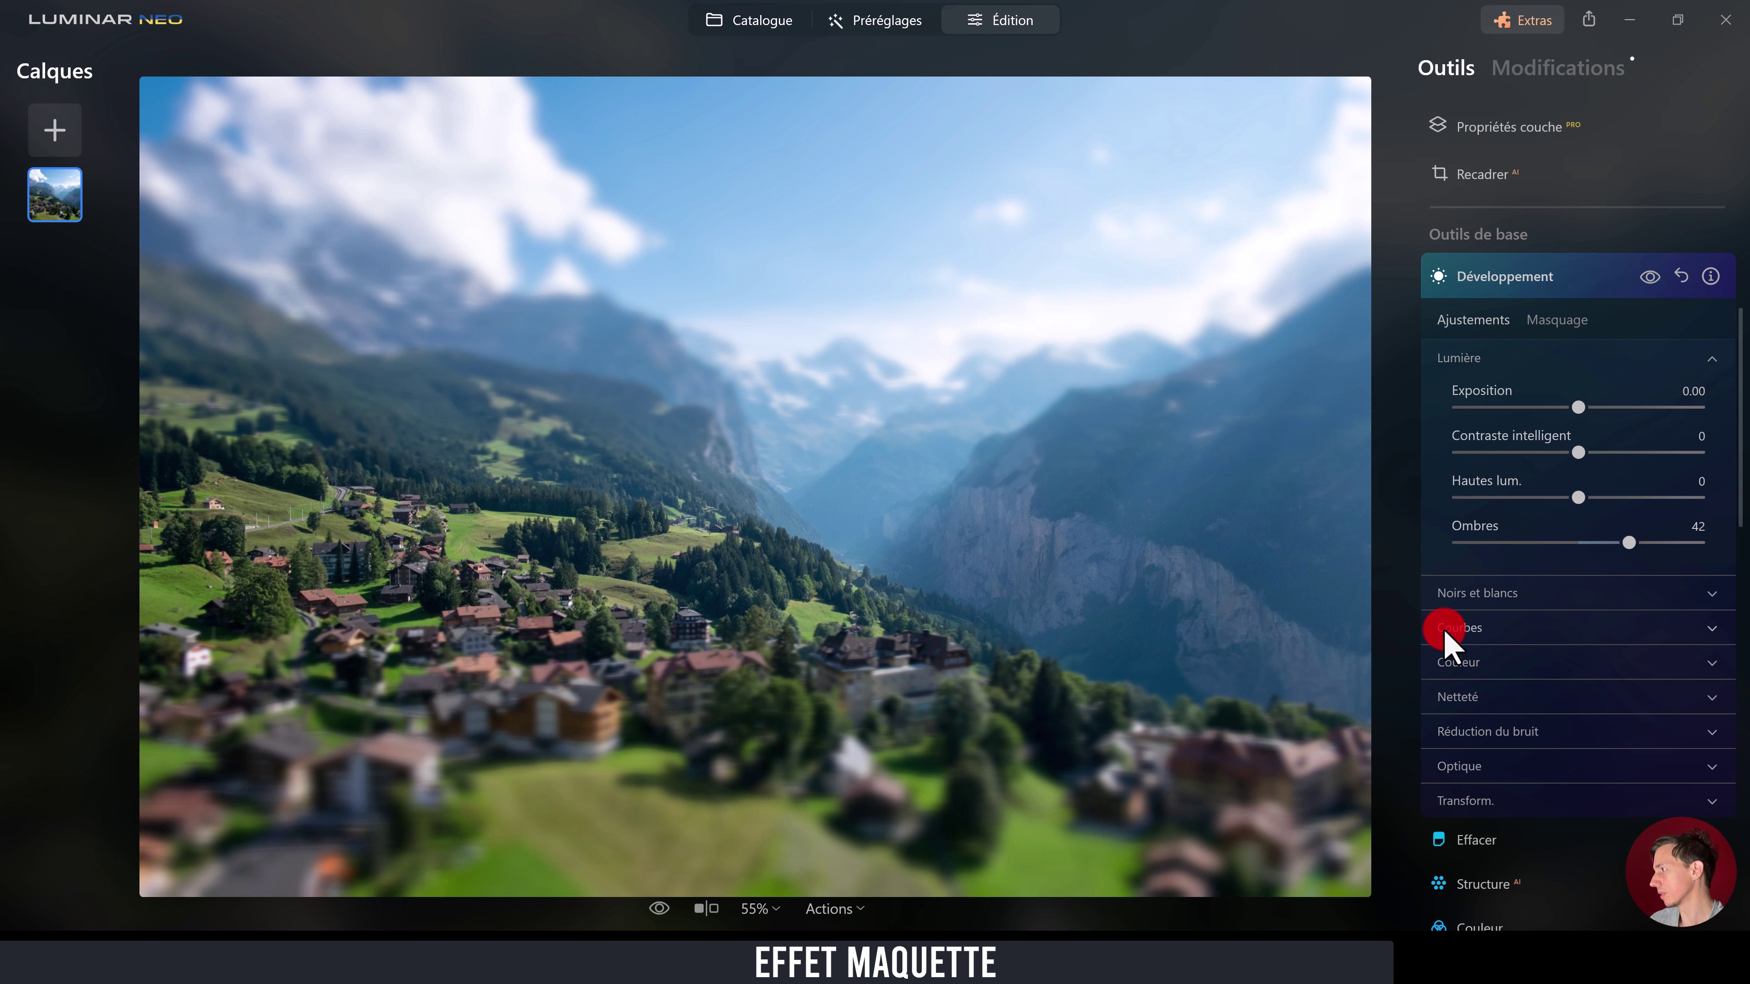
Step: Reopen the applied Flou edit, move the blur's centre lower onto the village houses and set Quantité to 28
click(1557, 72)
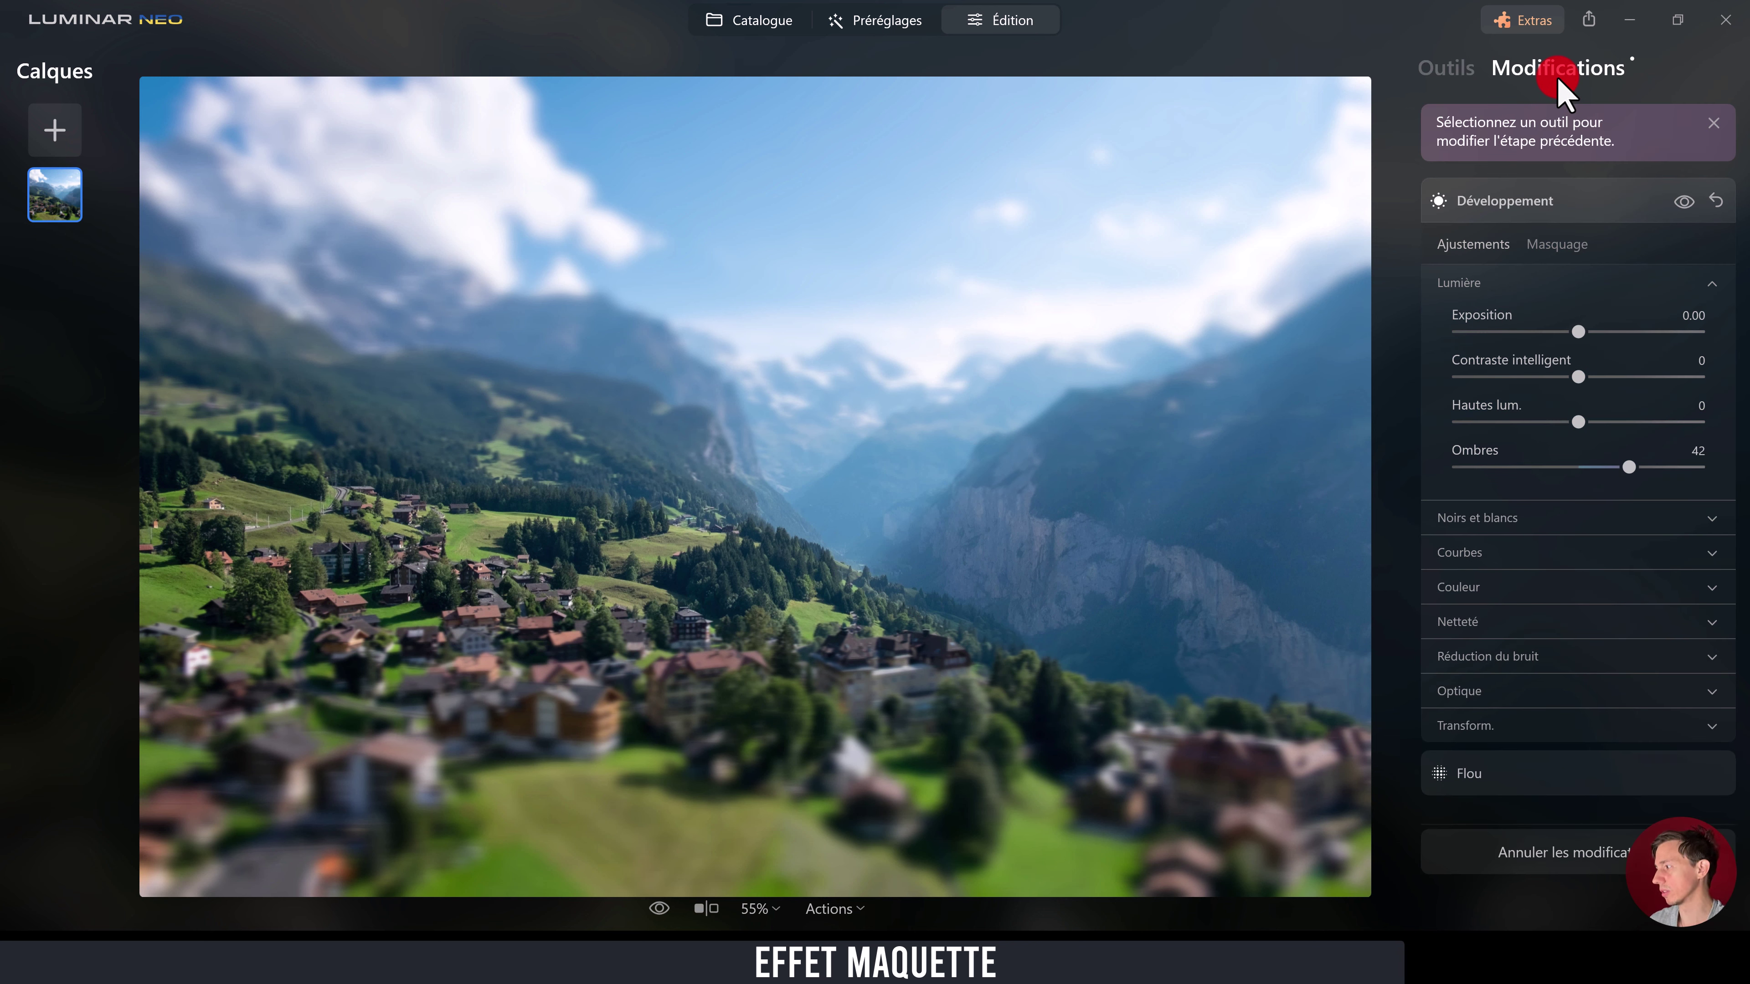
click(1552, 758)
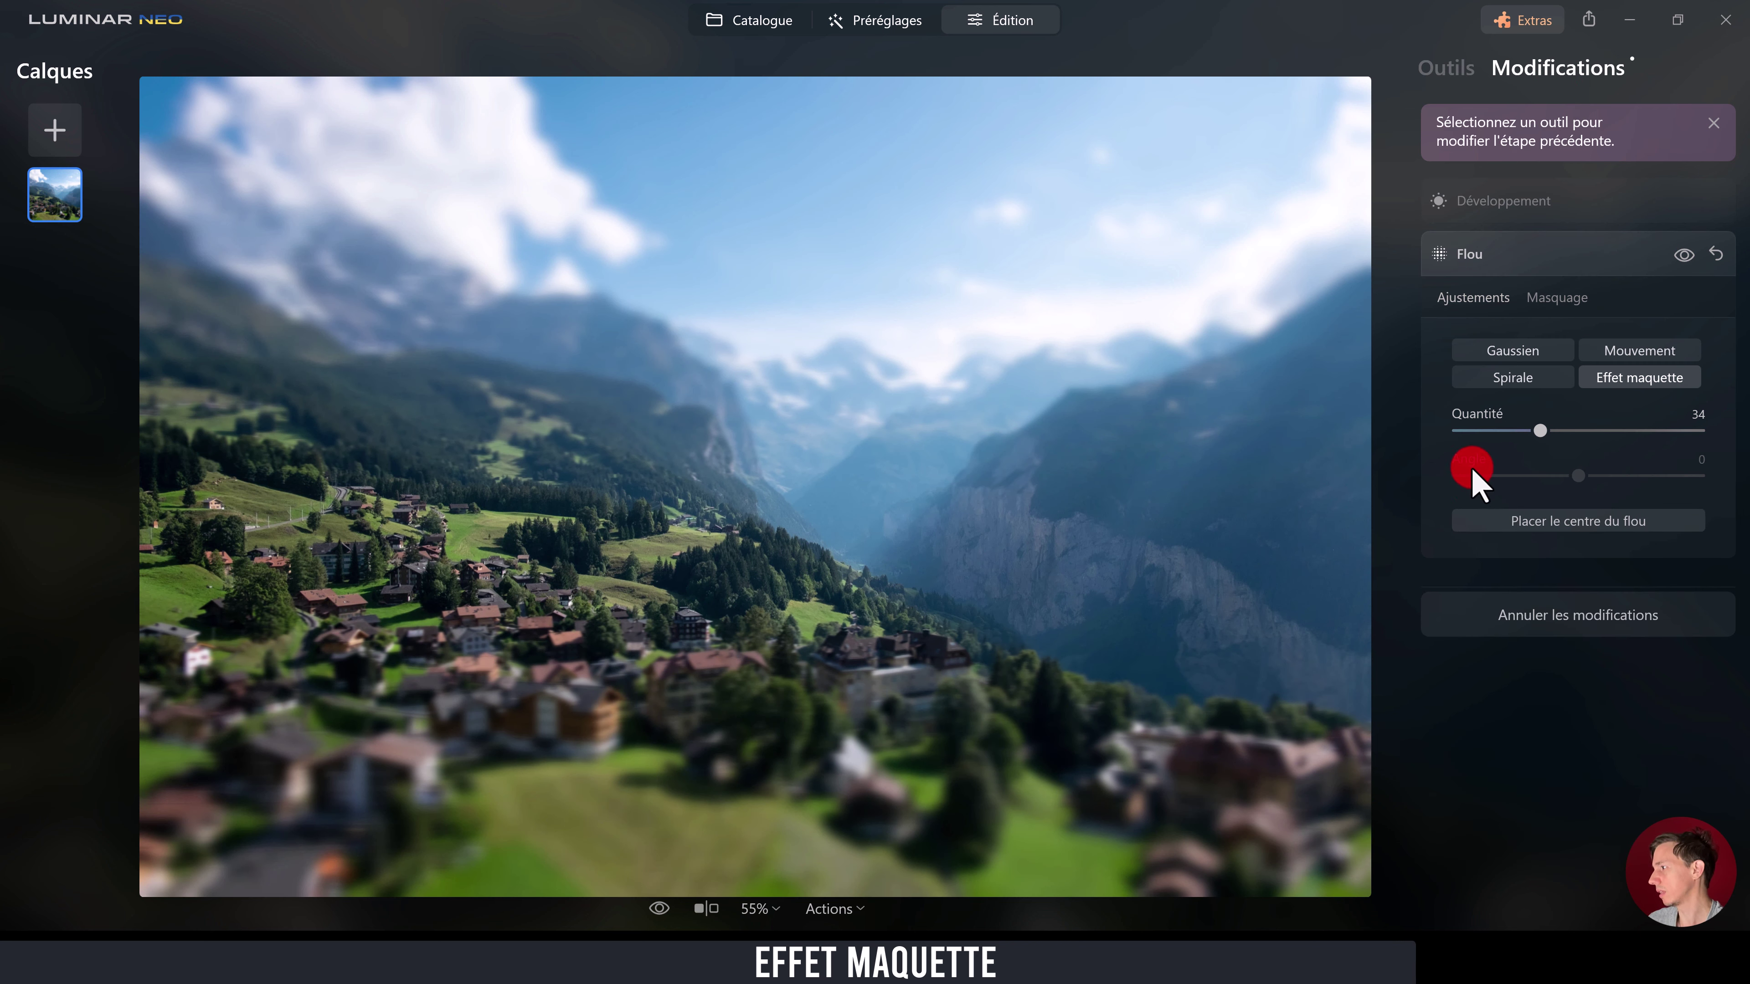
click(1605, 520)
drag(765, 551, 747, 605)
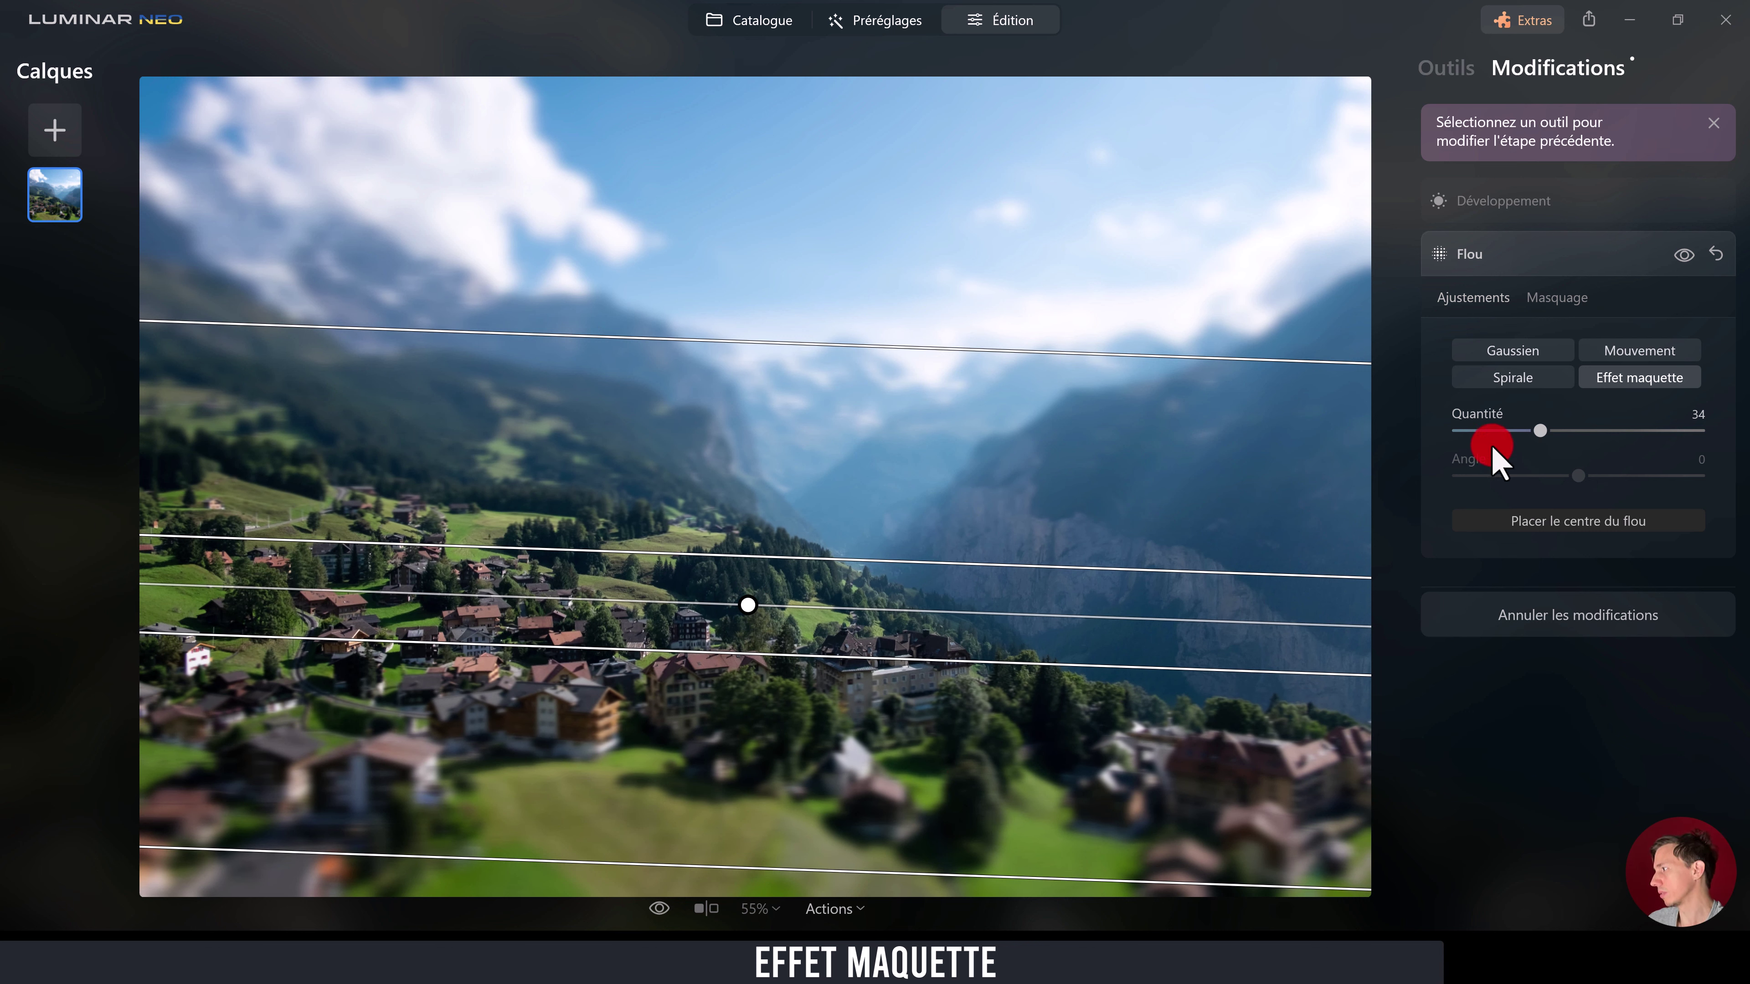
drag(1529, 431, 1523, 432)
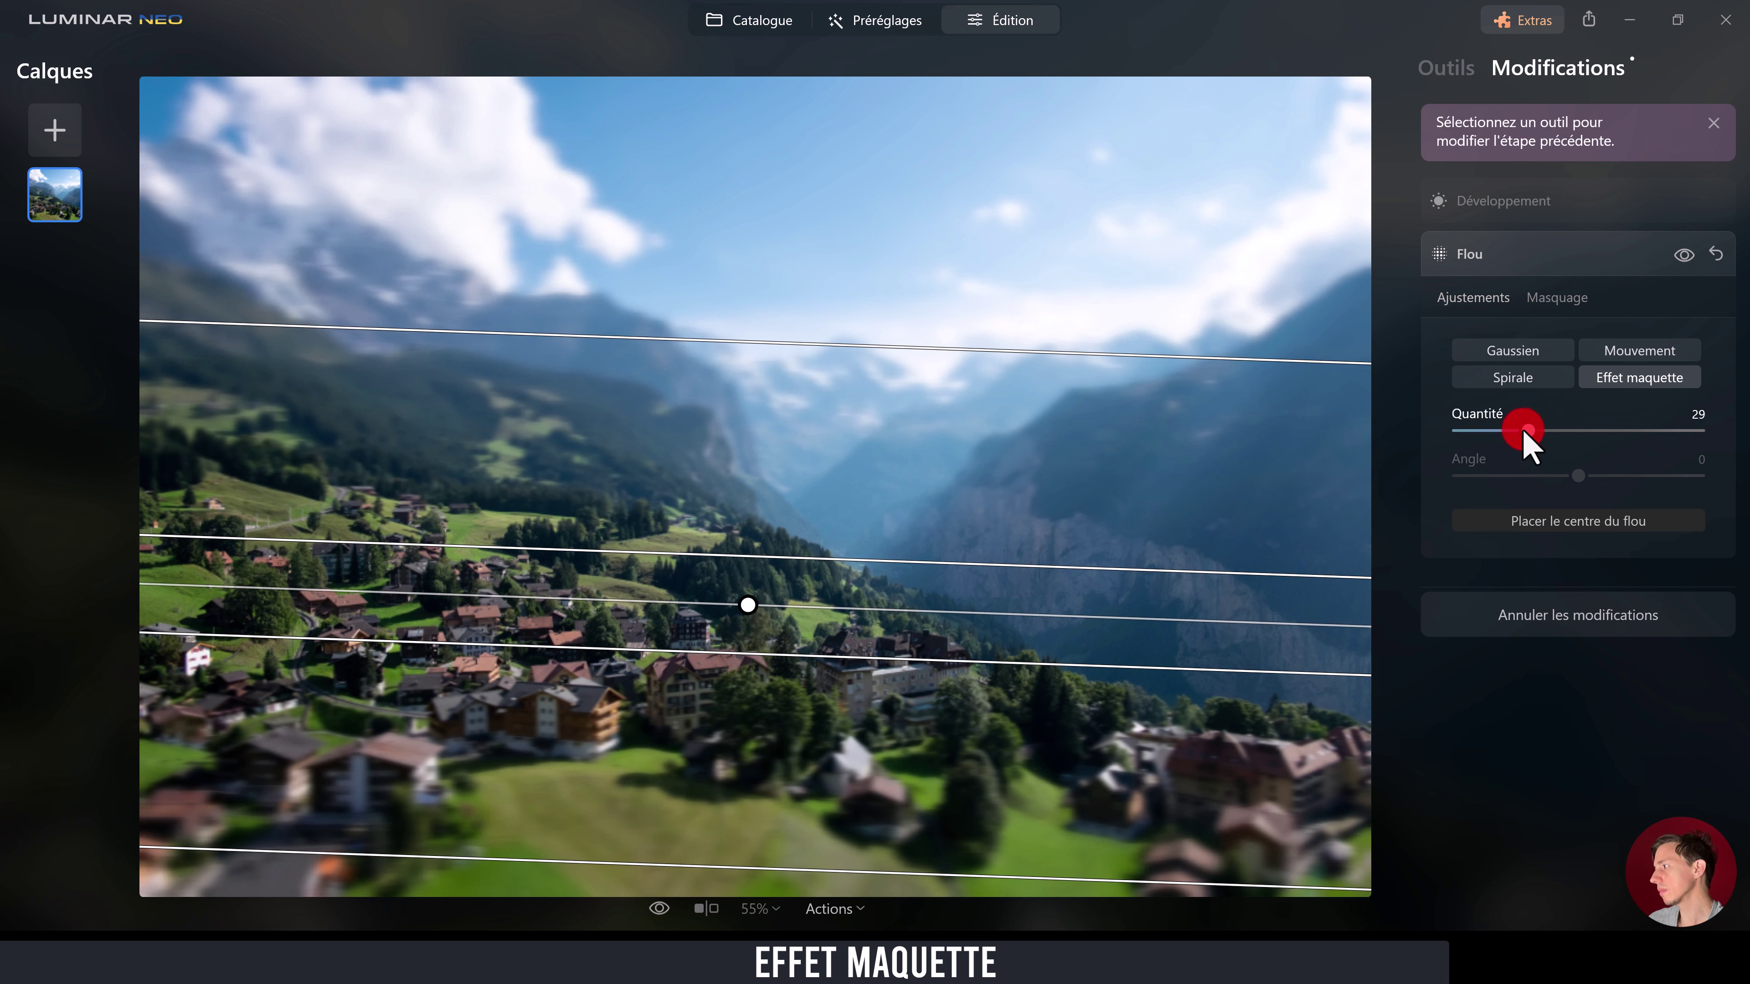
Step: Tighten the applied miniature blur's outer transition zones around the village and shift its centre slightly lower
click(1597, 207)
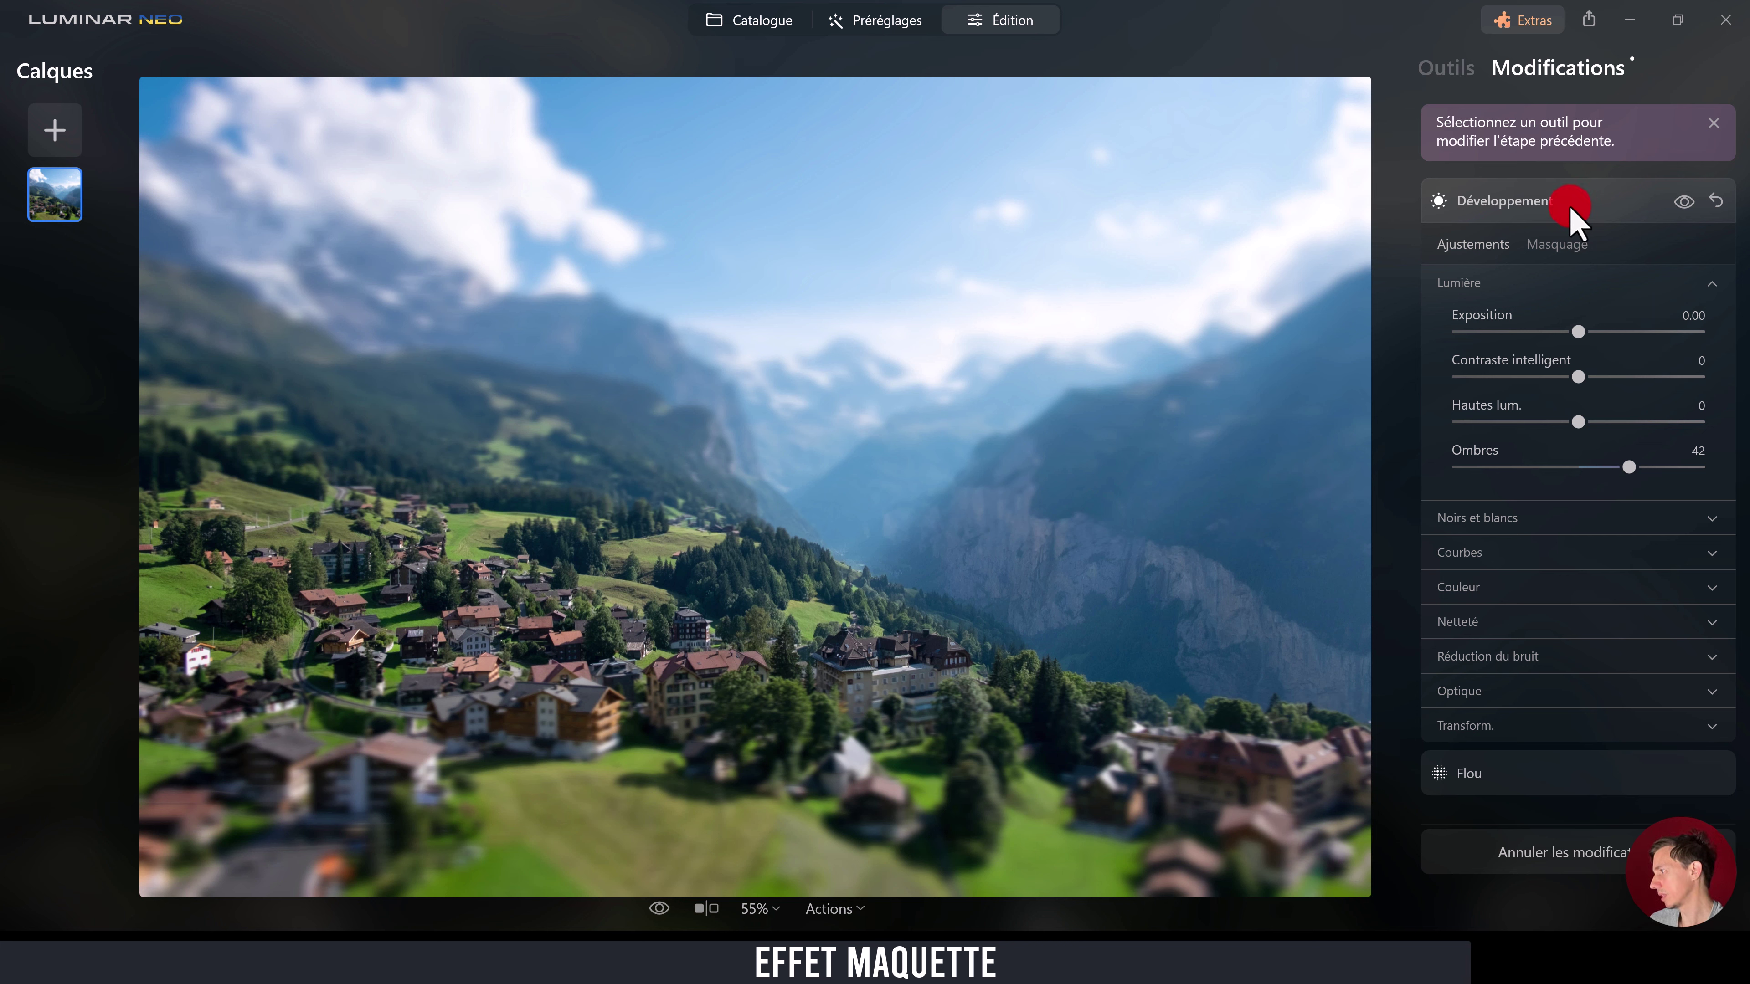
click(1481, 765)
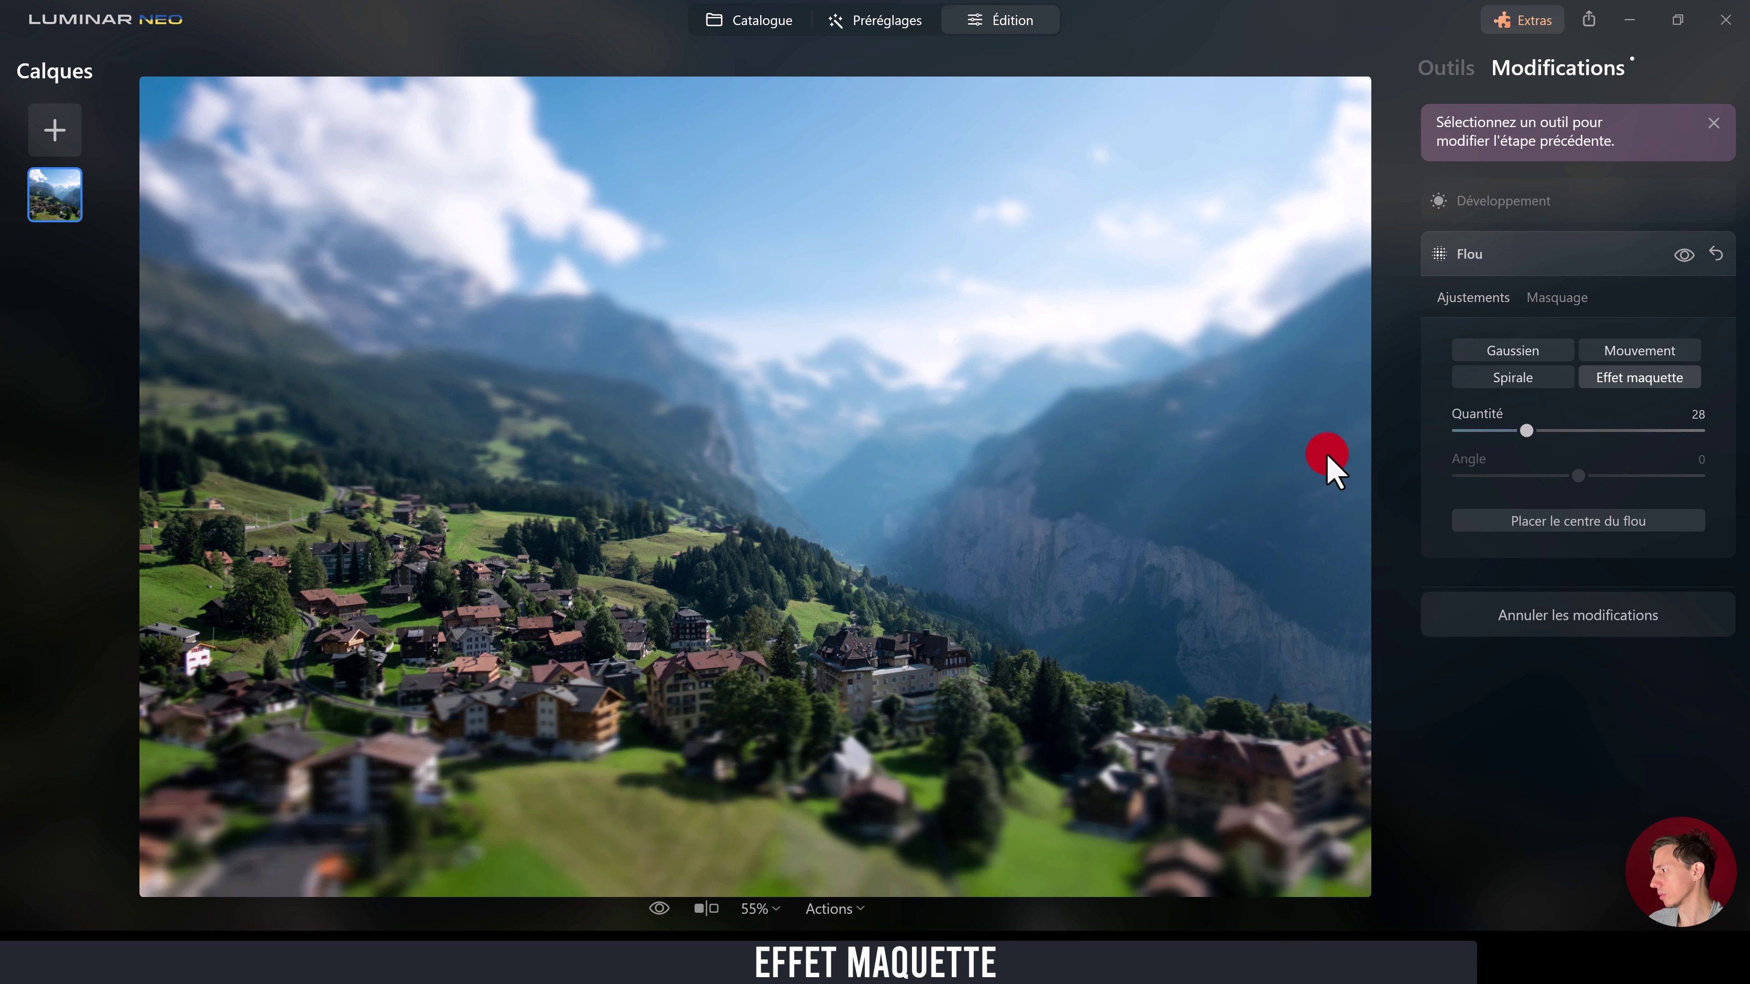
click(1599, 520)
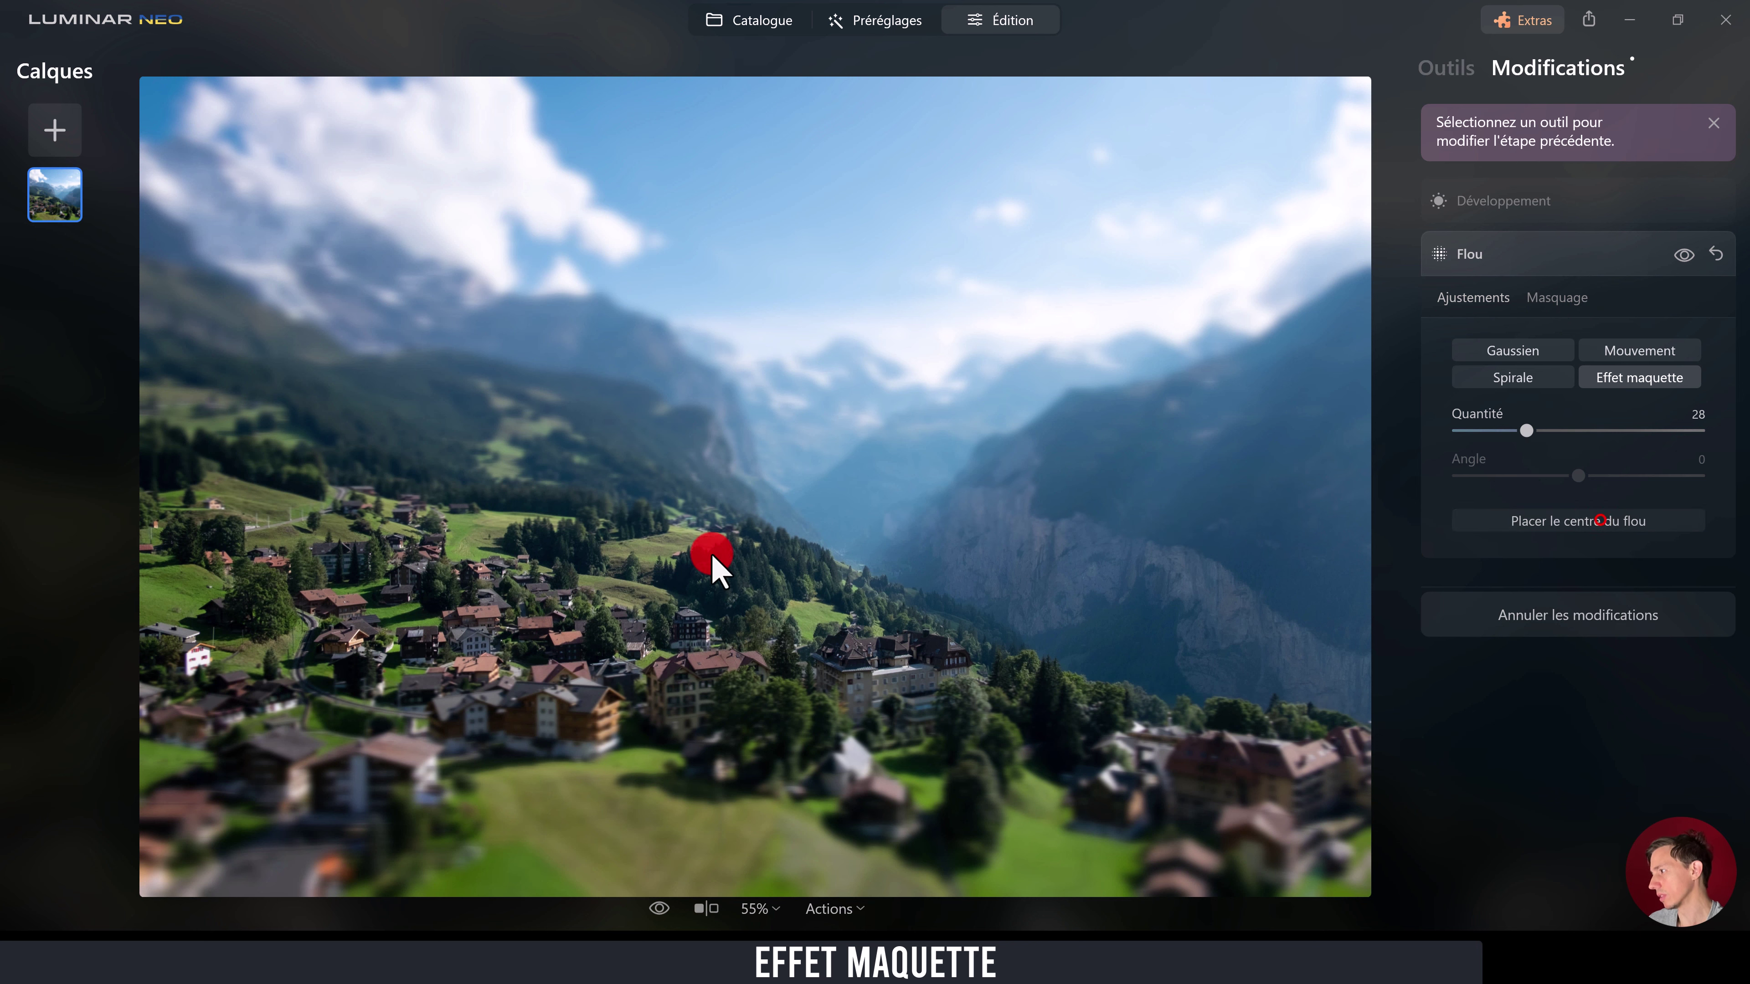
click(713, 555)
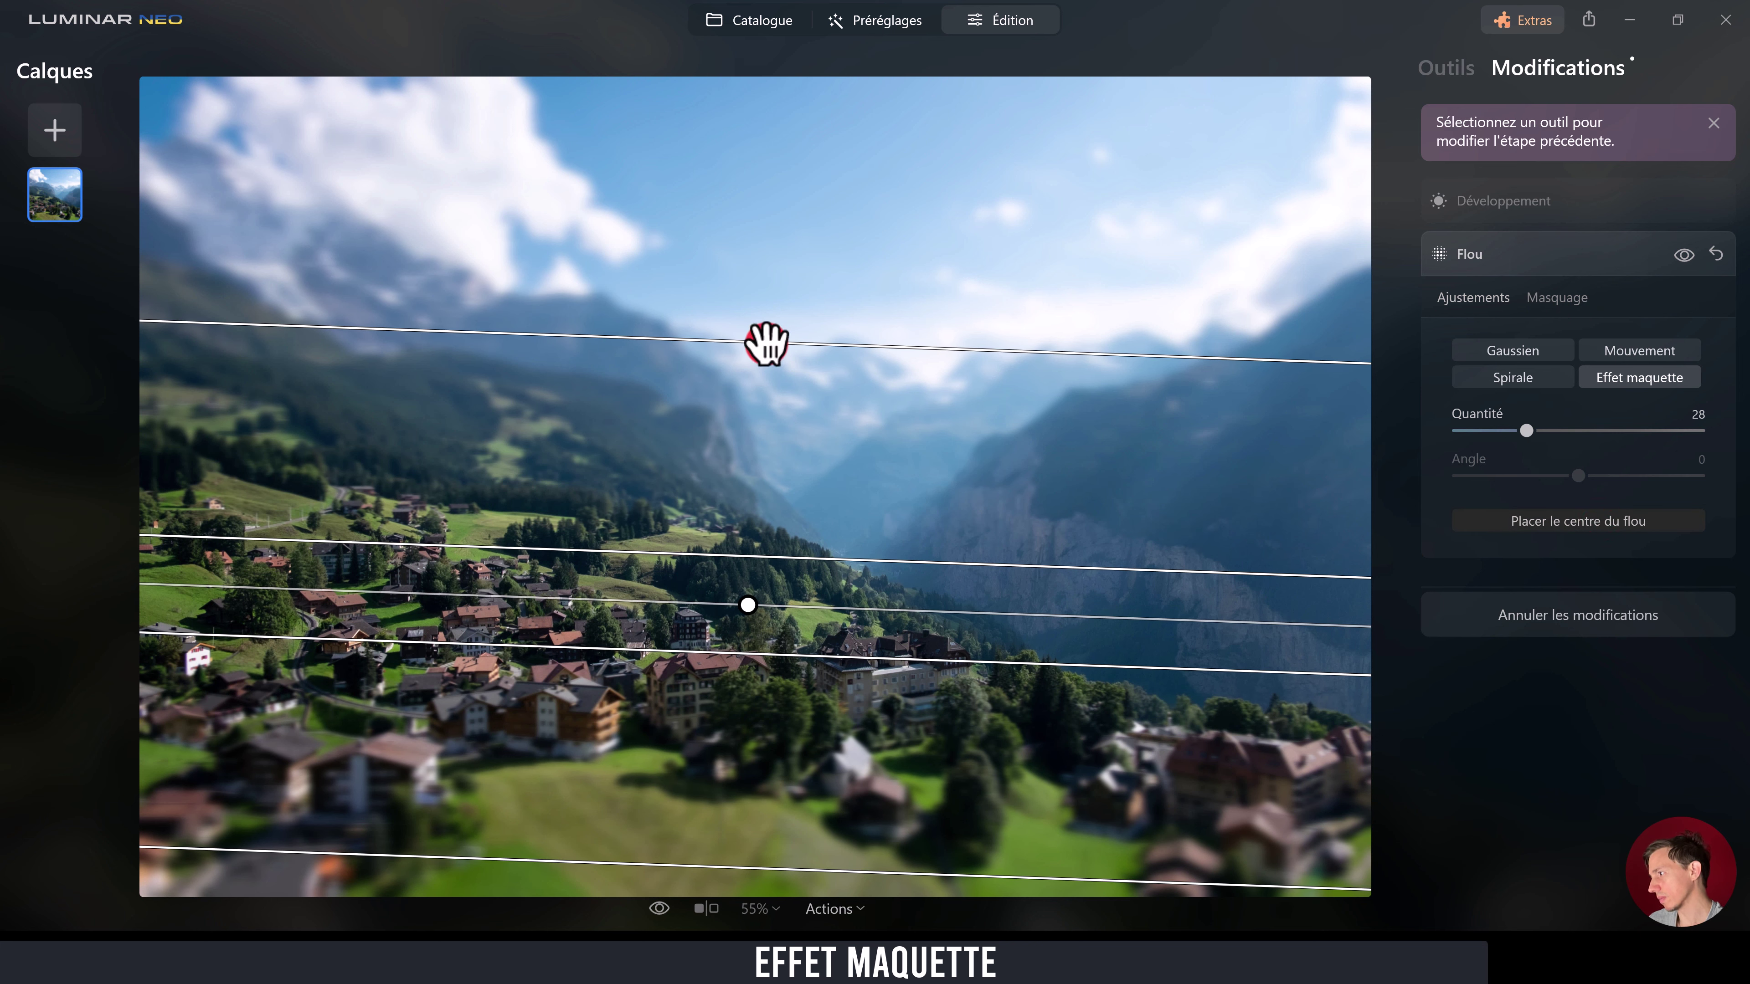
drag(766, 343, 761, 411)
drag(770, 597, 829, 586)
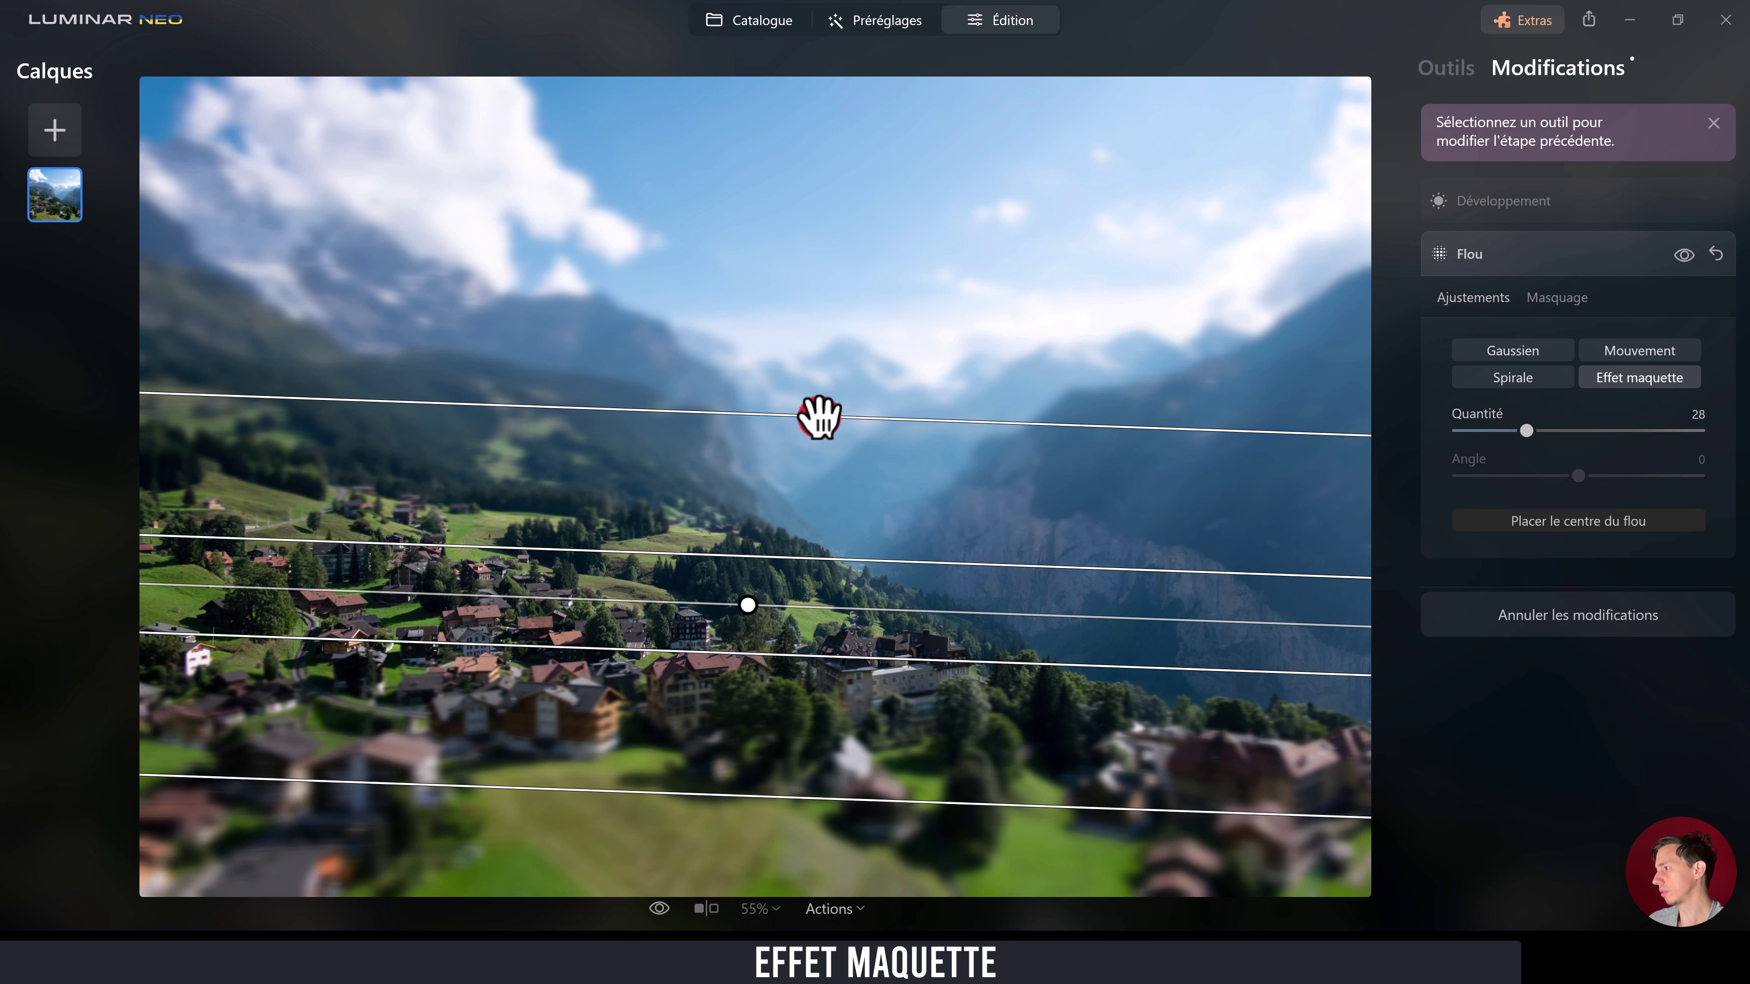
drag(818, 416, 823, 446)
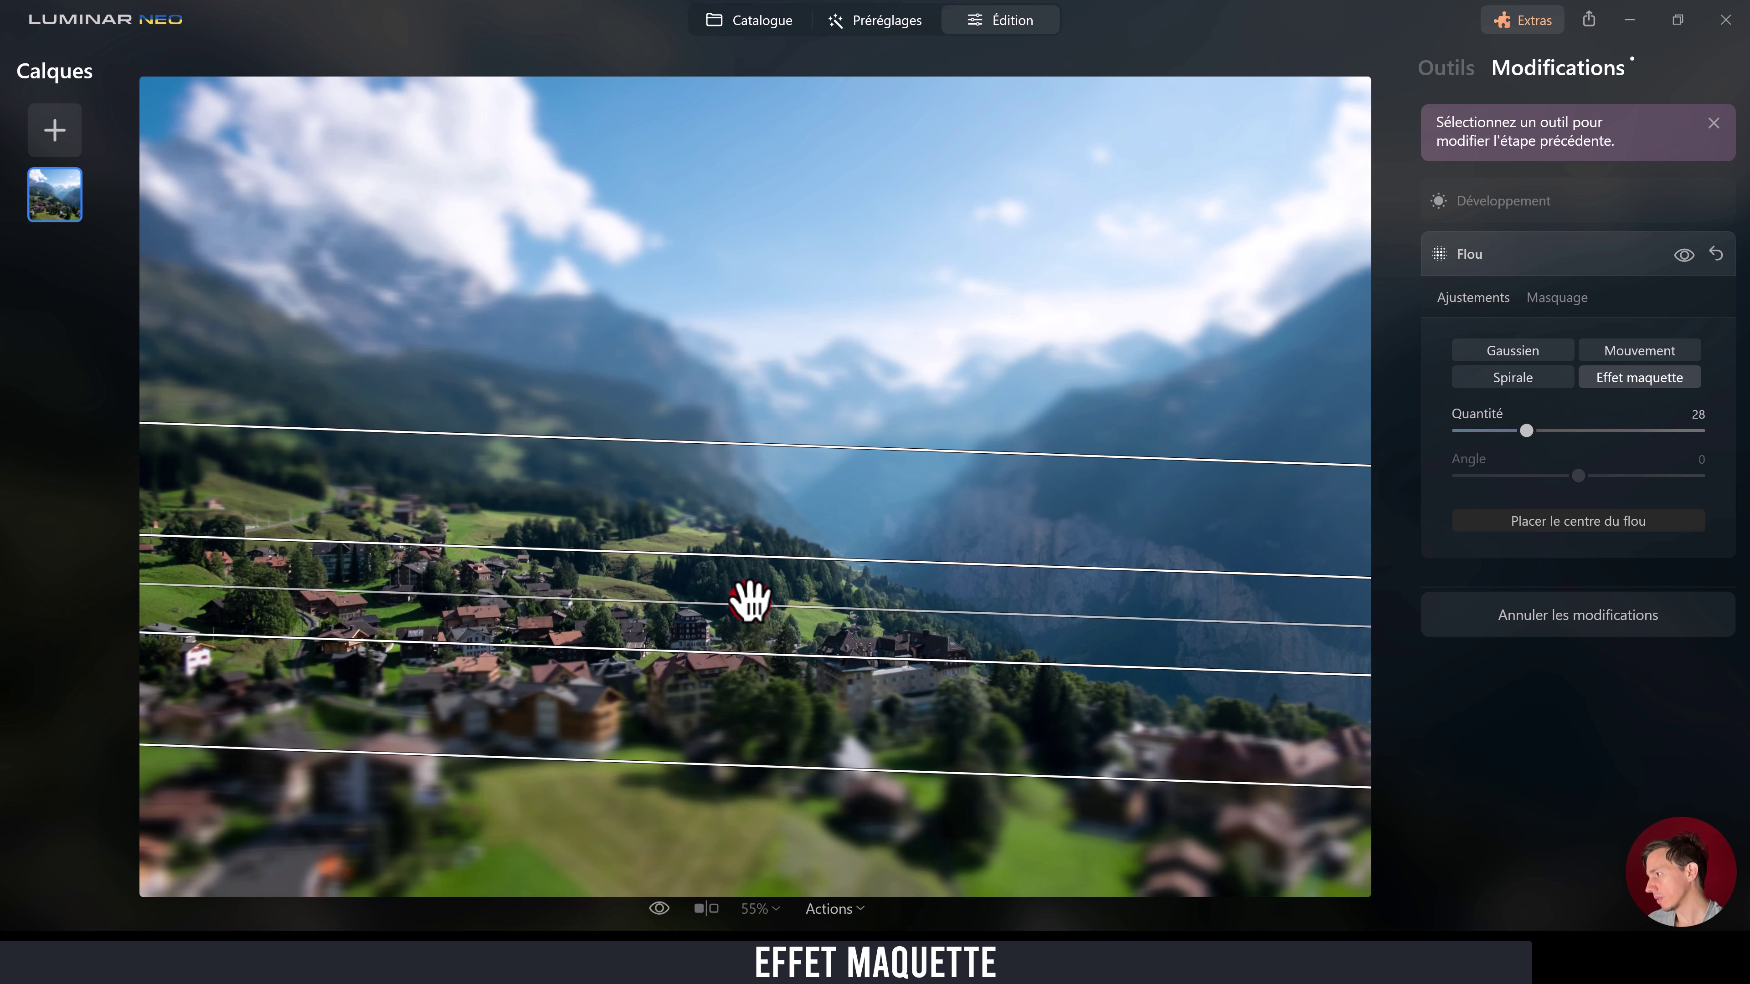
drag(749, 604, 746, 627)
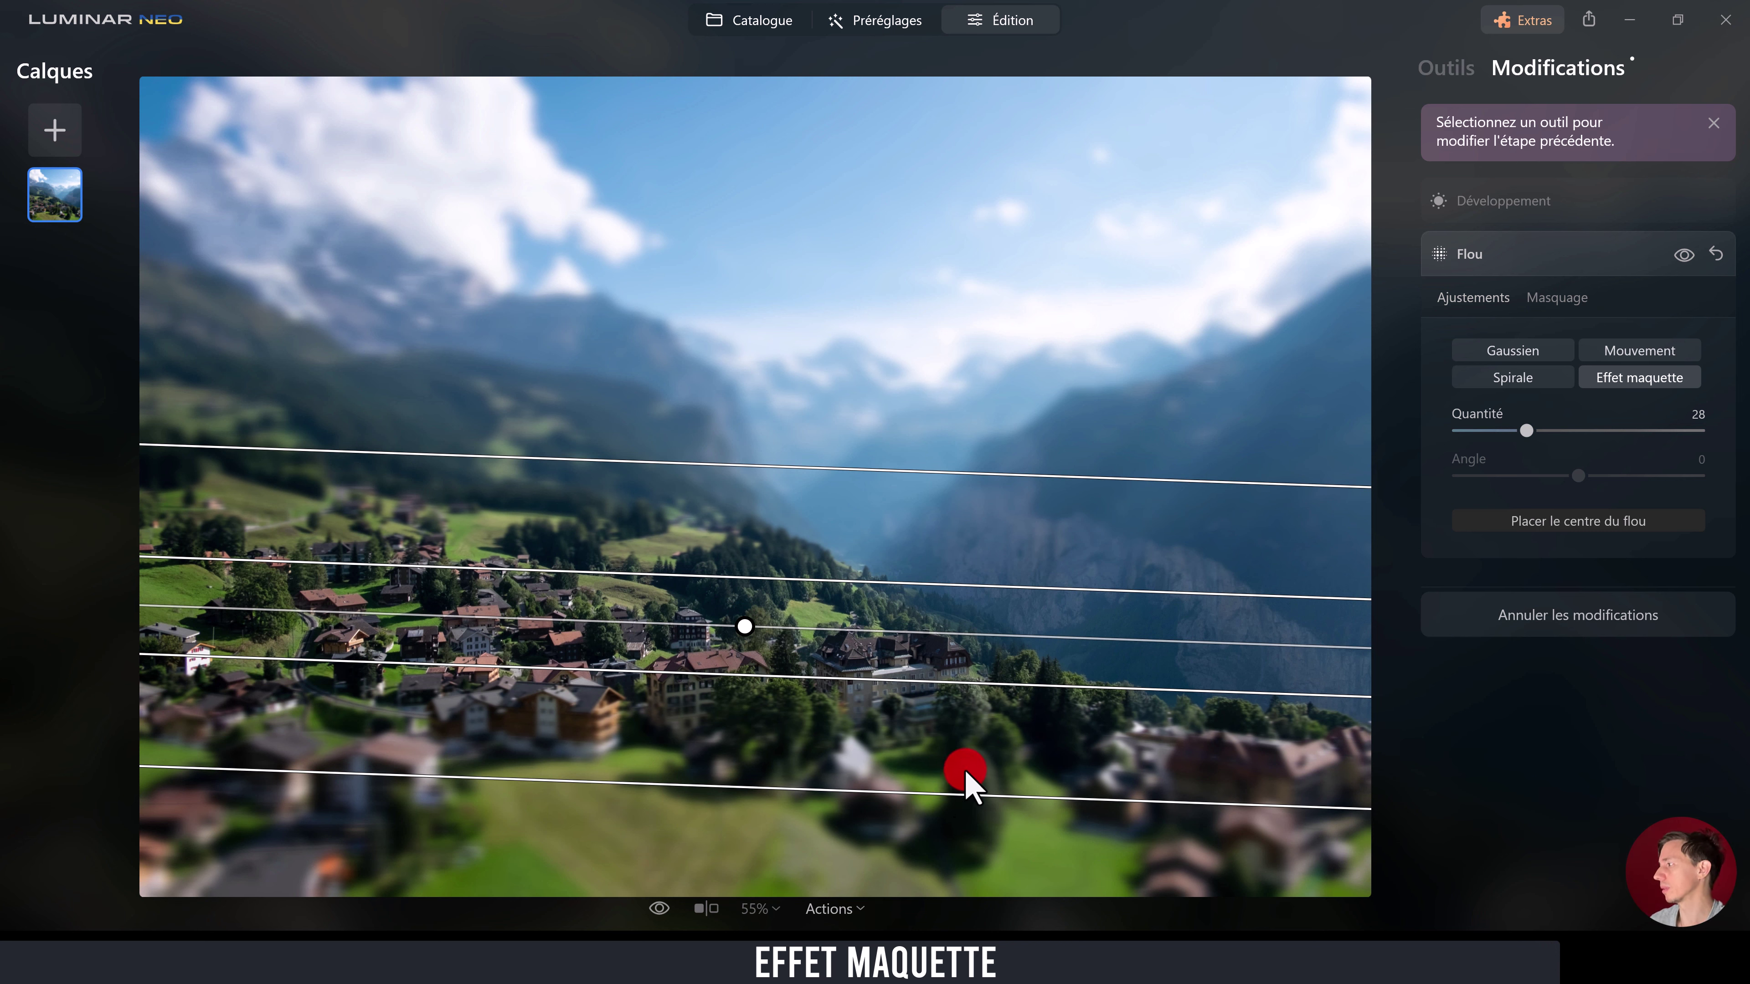
click(1613, 734)
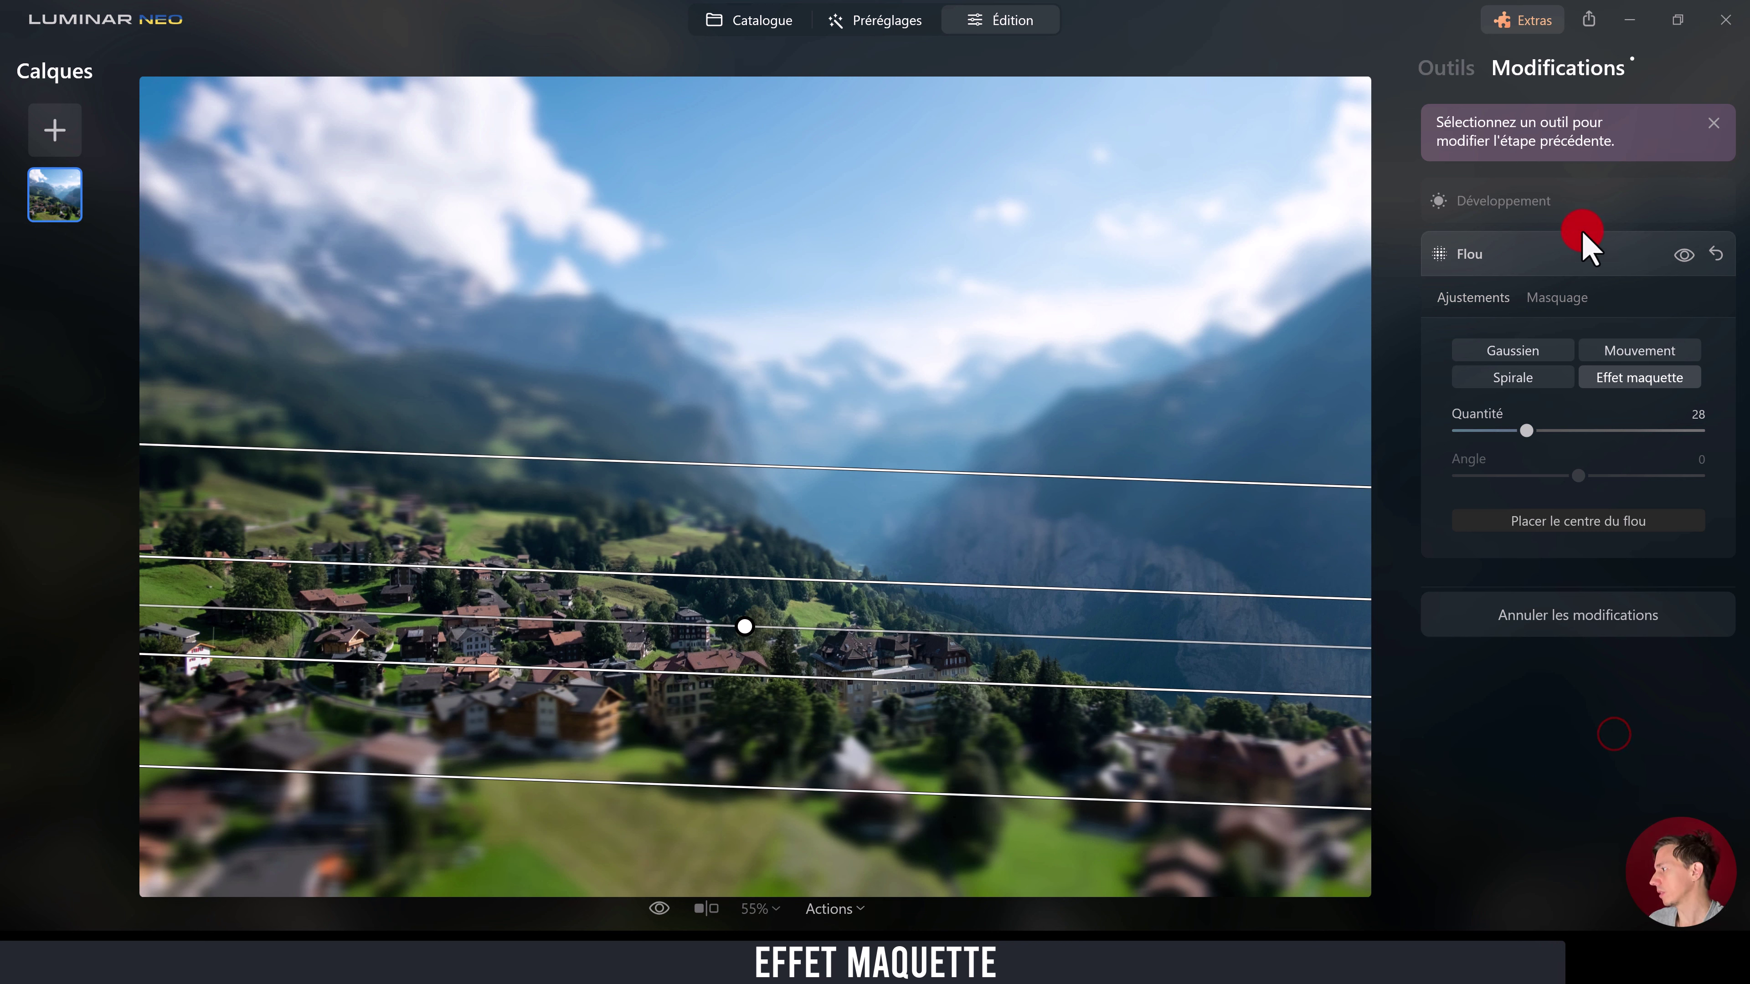
Step: Reopen the applied Développement edit and raise Ombres to 48
click(1584, 209)
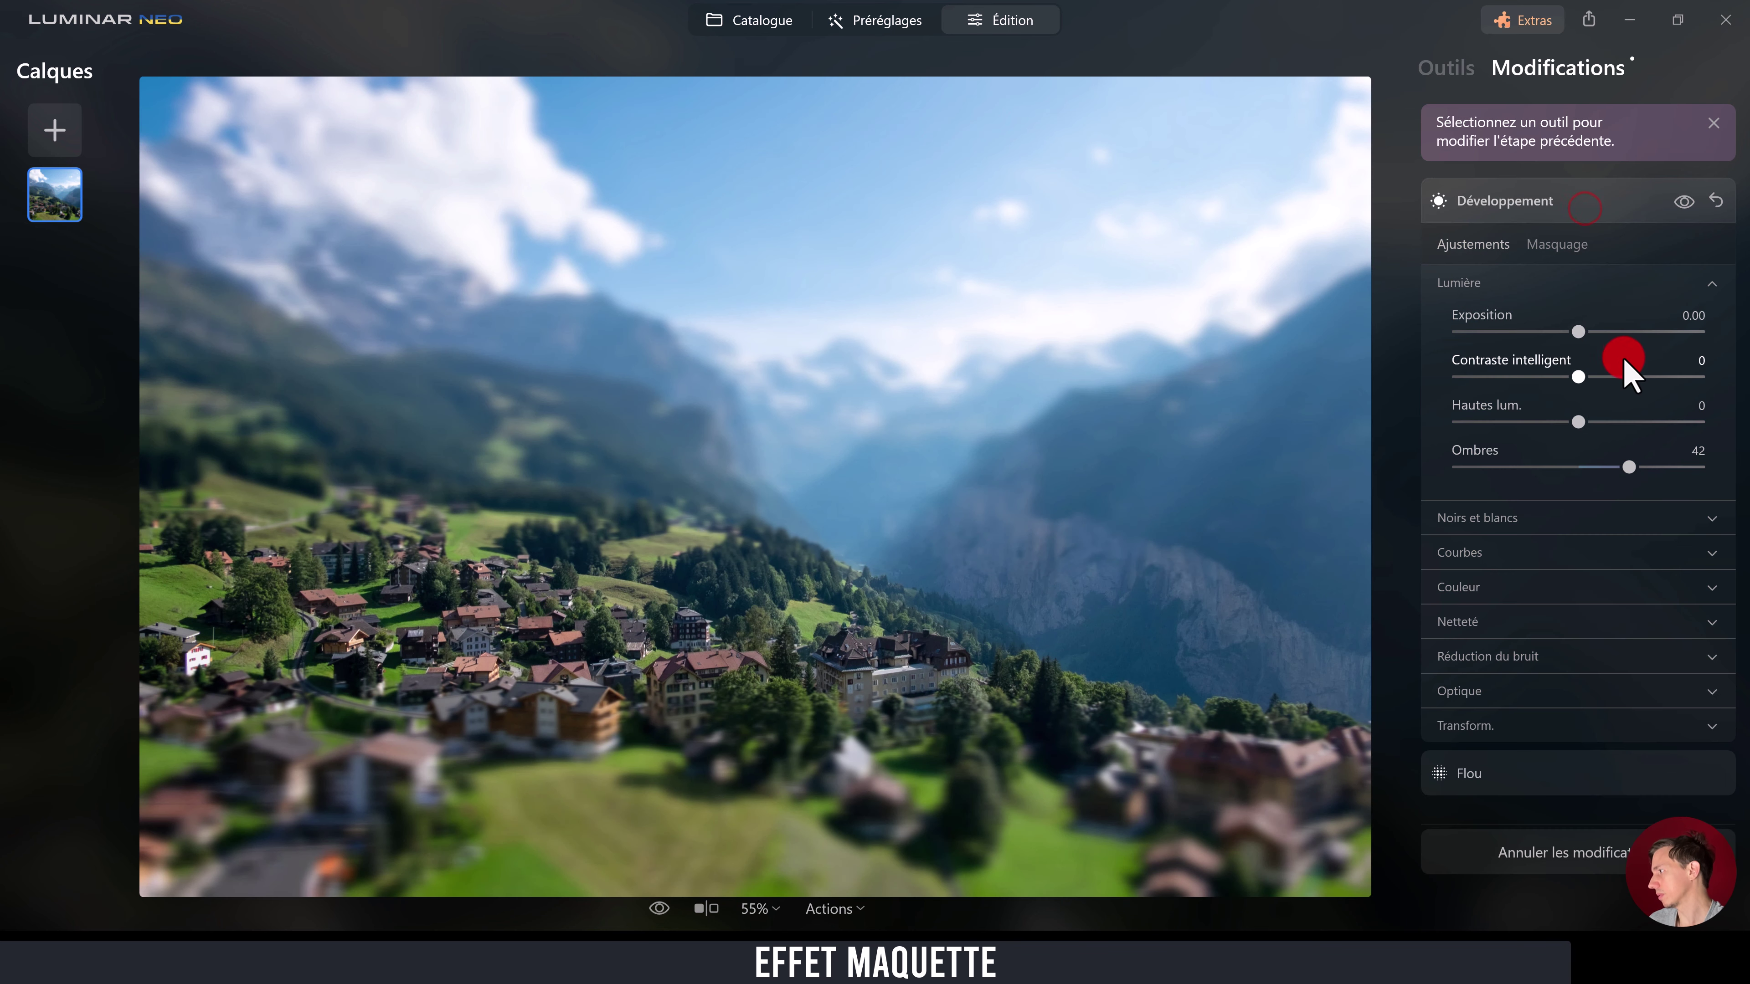
click(1623, 467)
mouse_move(1619, 466)
mouse_down()
mouse_move(1600, 468)
mouse_move(1639, 471)
mouse_up()
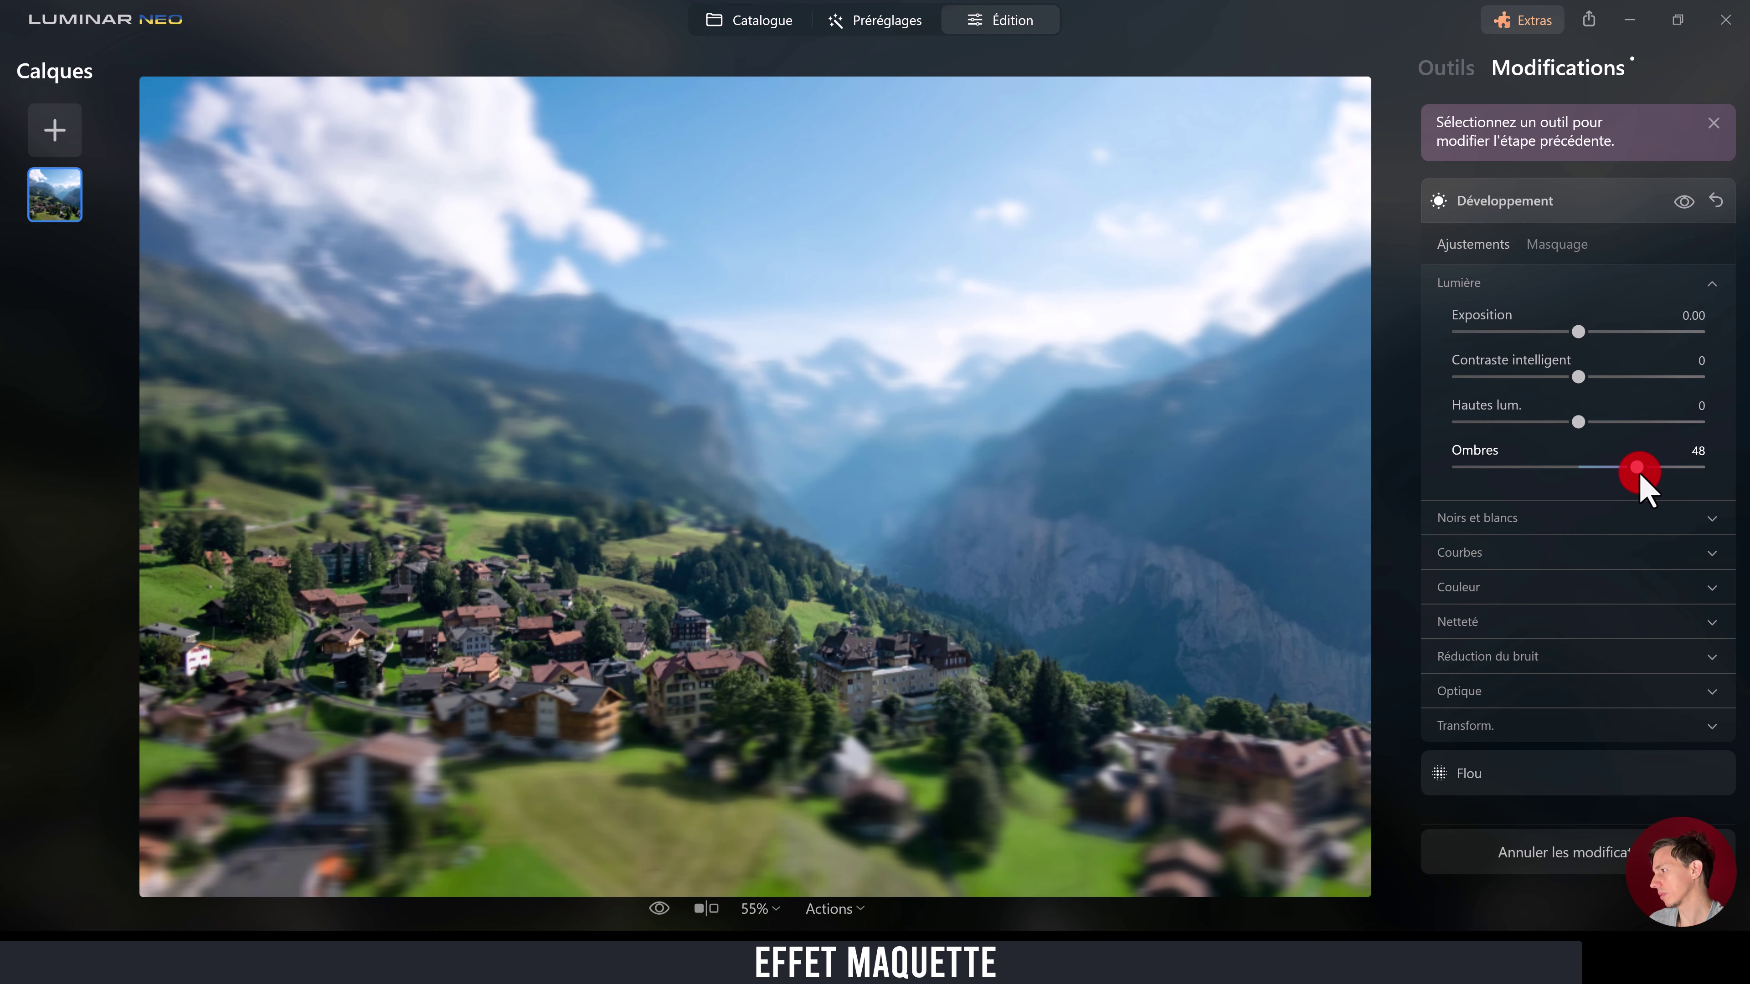